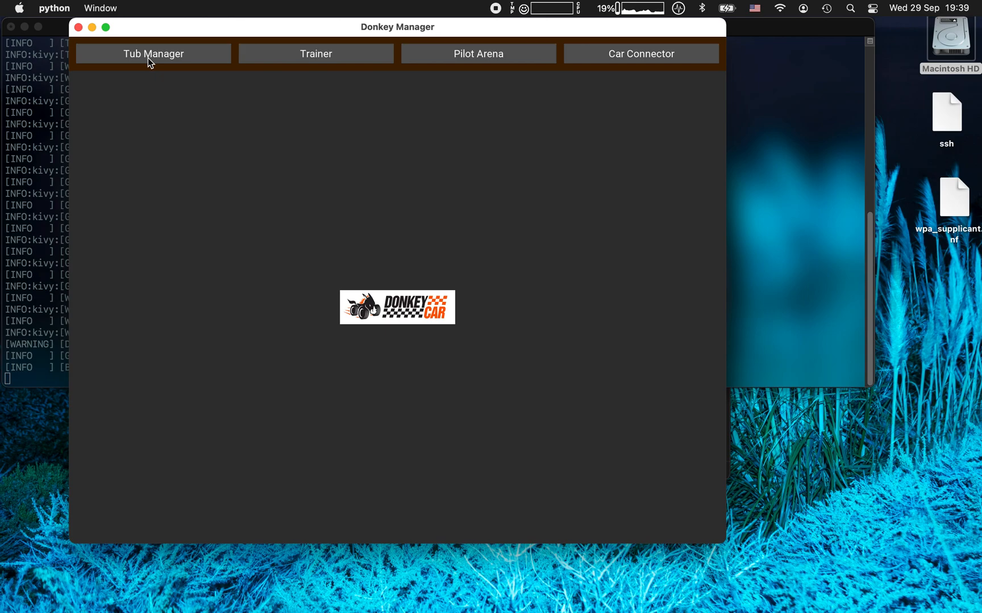
Open the Tub Manager and load mycar2 as the car directory.
click(148, 57)
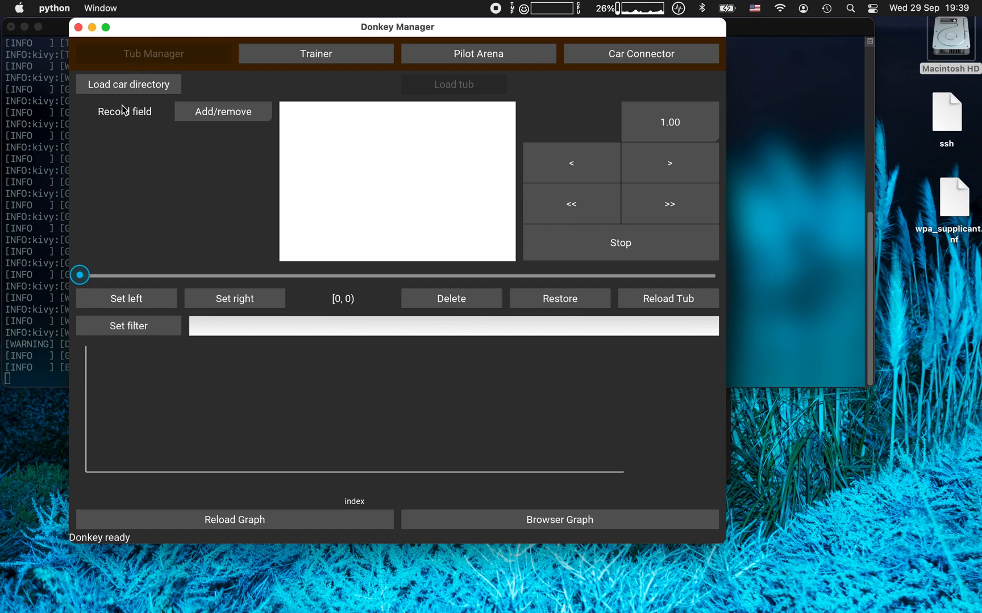
click(125, 83)
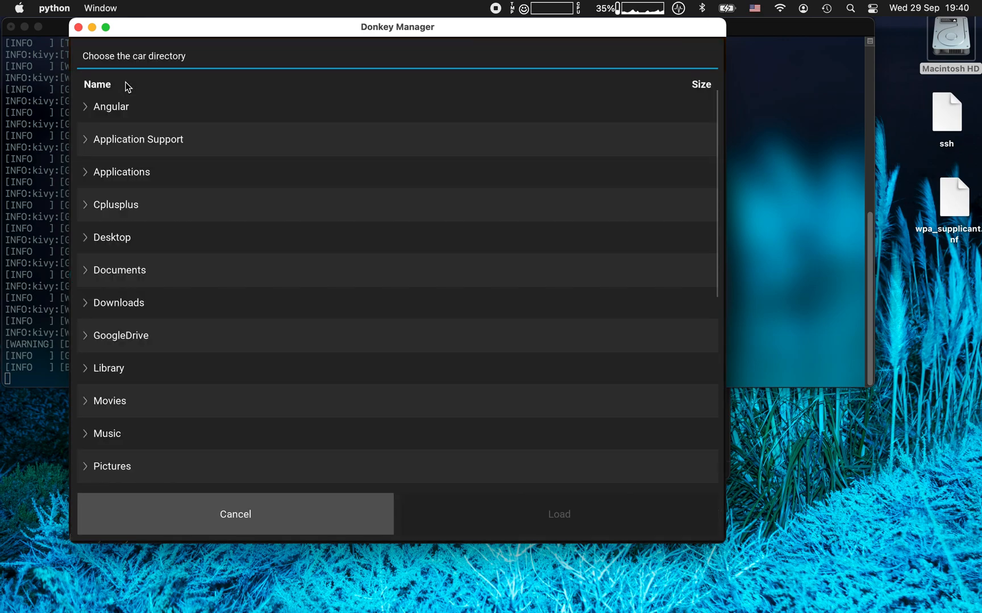
scroll(303, 185, down, 3)
scroll(302, 180, down, 10)
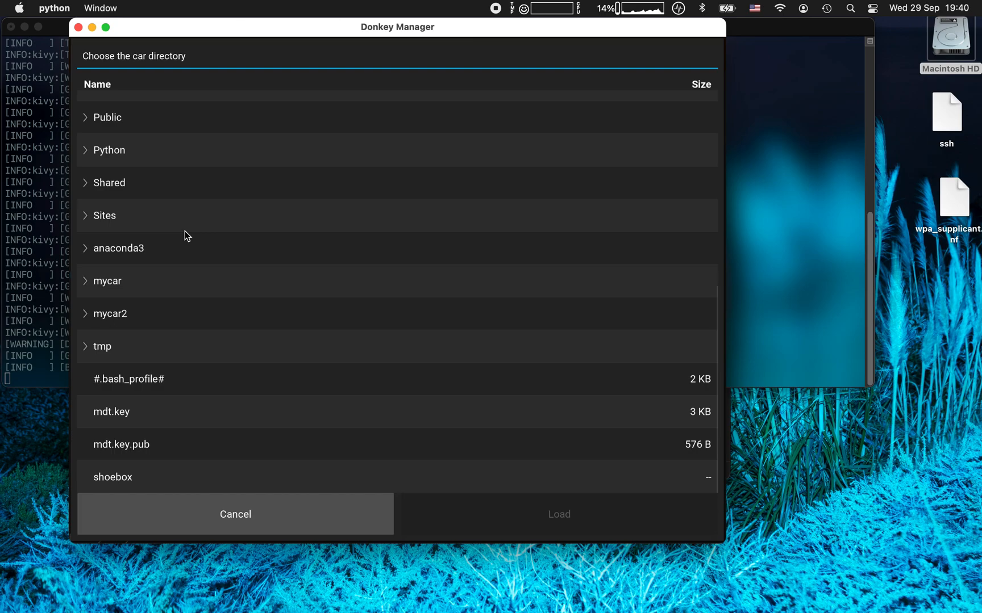
click(120, 323)
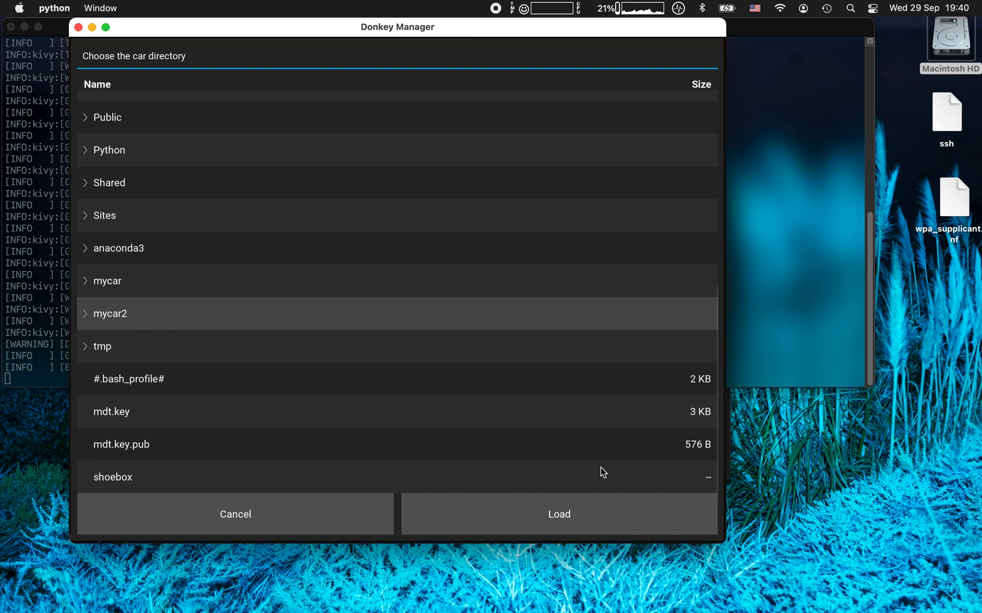
click(546, 519)
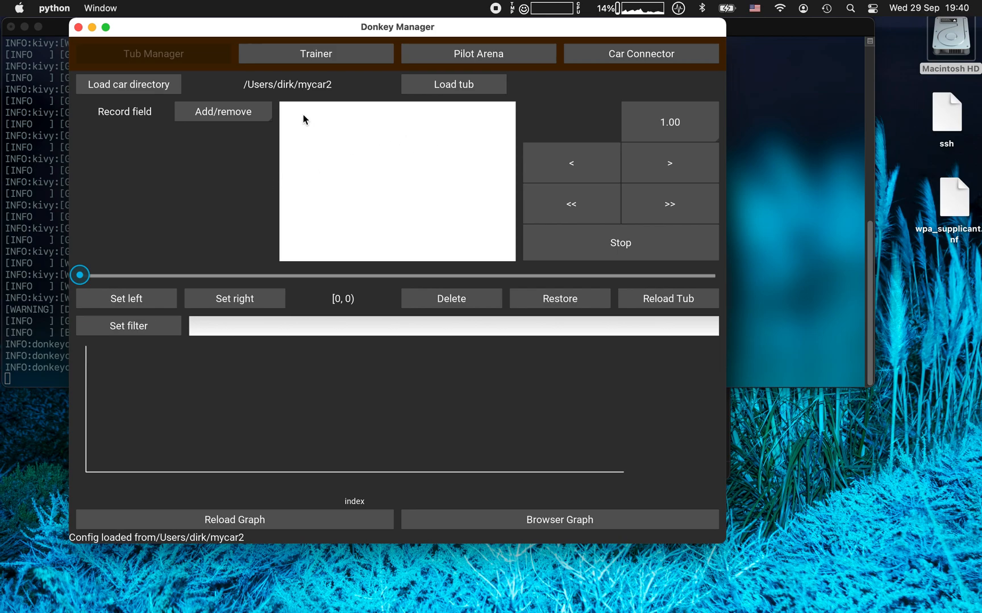
Check the log output in the Terminal window behind Donkey Manager, and bring Donkey Manager back to the front.
drag(210, 35, 411, 76)
click(180, 28)
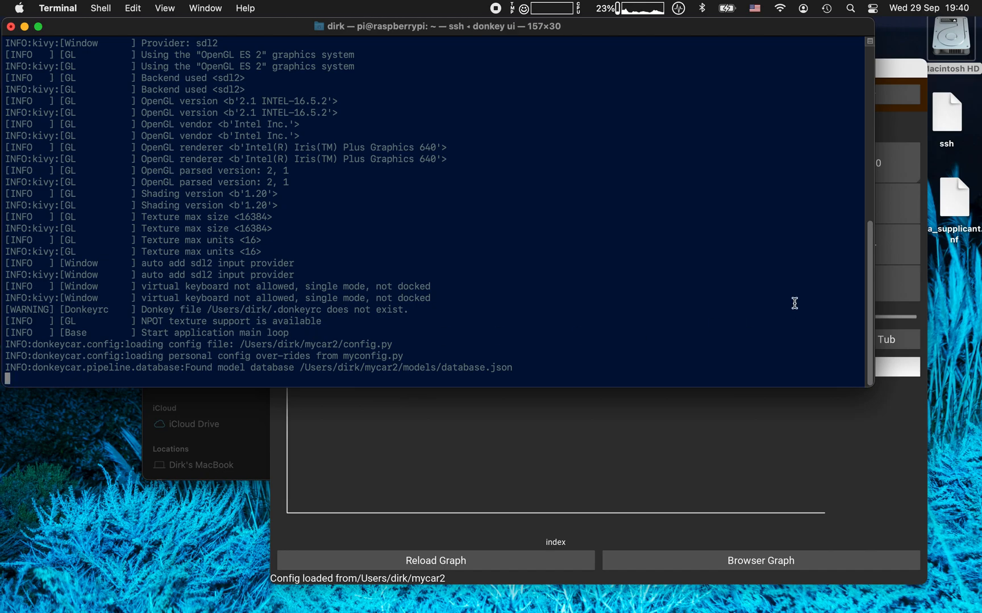
click(898, 73)
drag(729, 69, 503, 42)
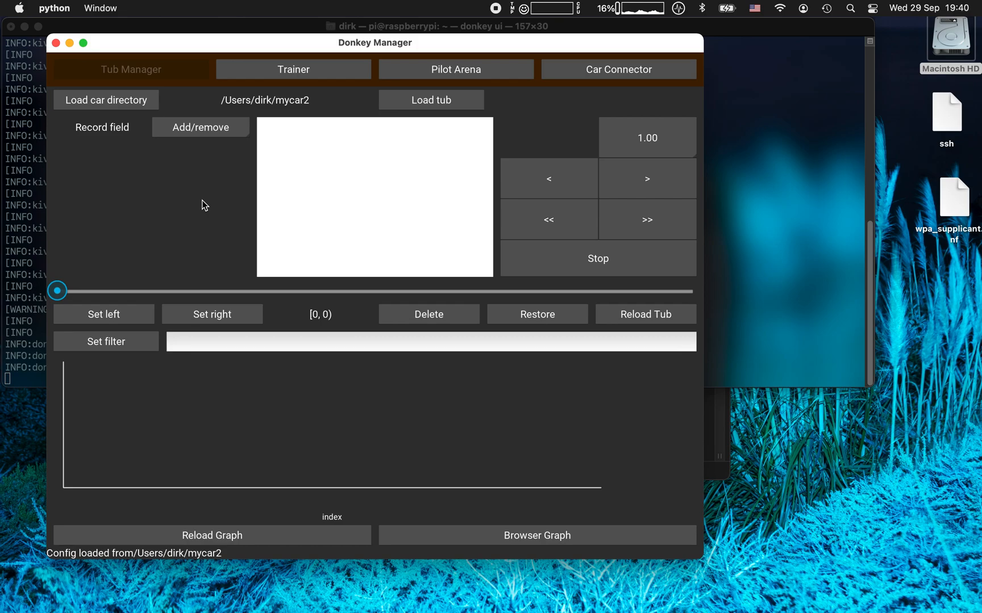
Load the tub_seattle tub from the data_1 folder.
click(456, 104)
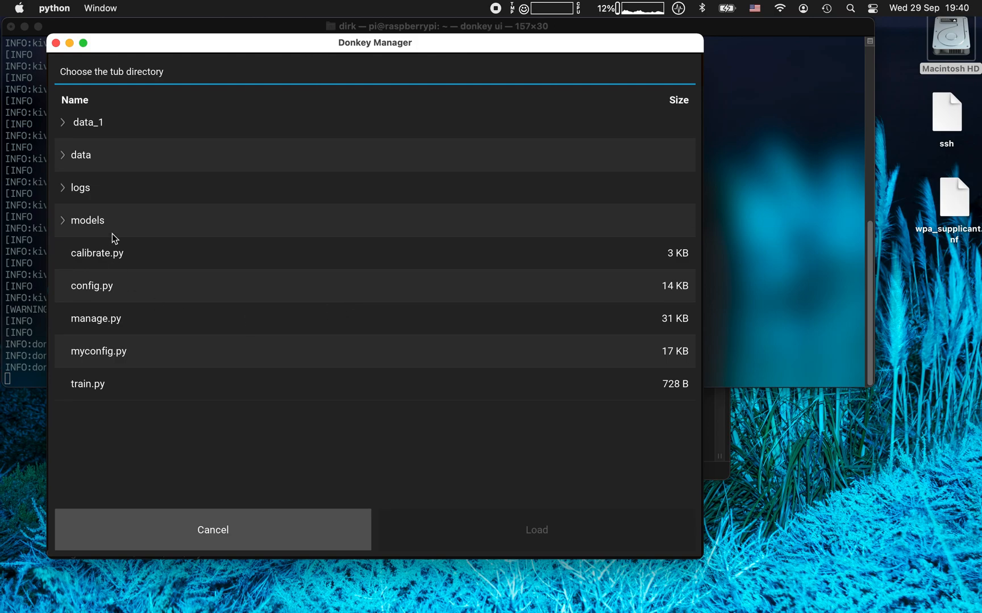
click(63, 122)
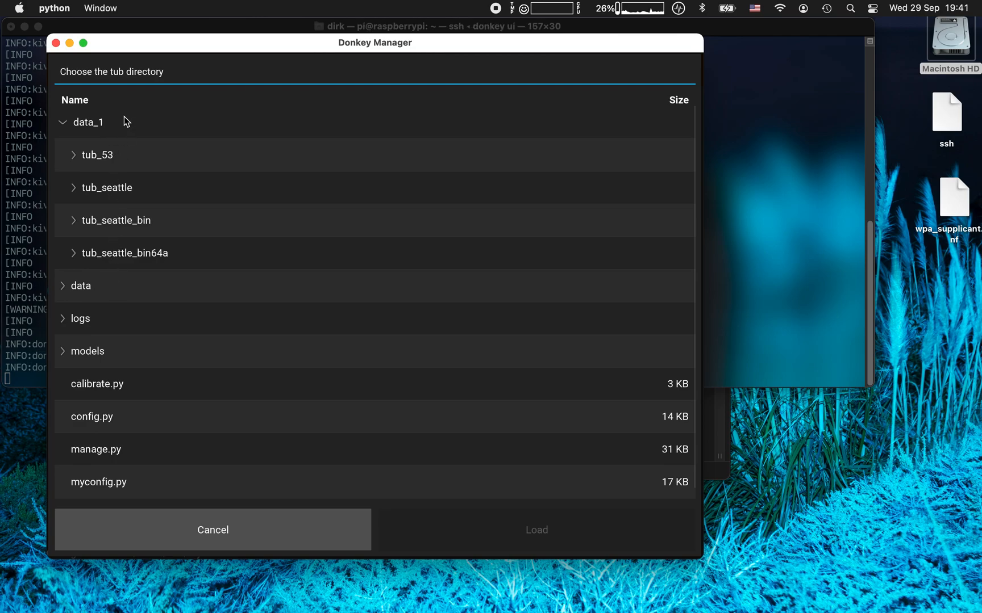
click(121, 193)
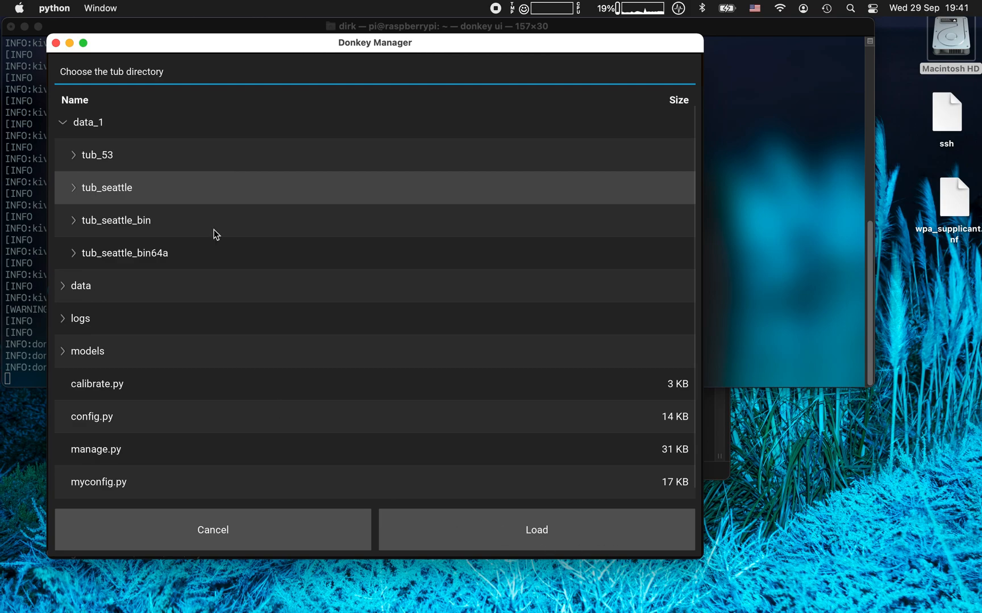
click(499, 537)
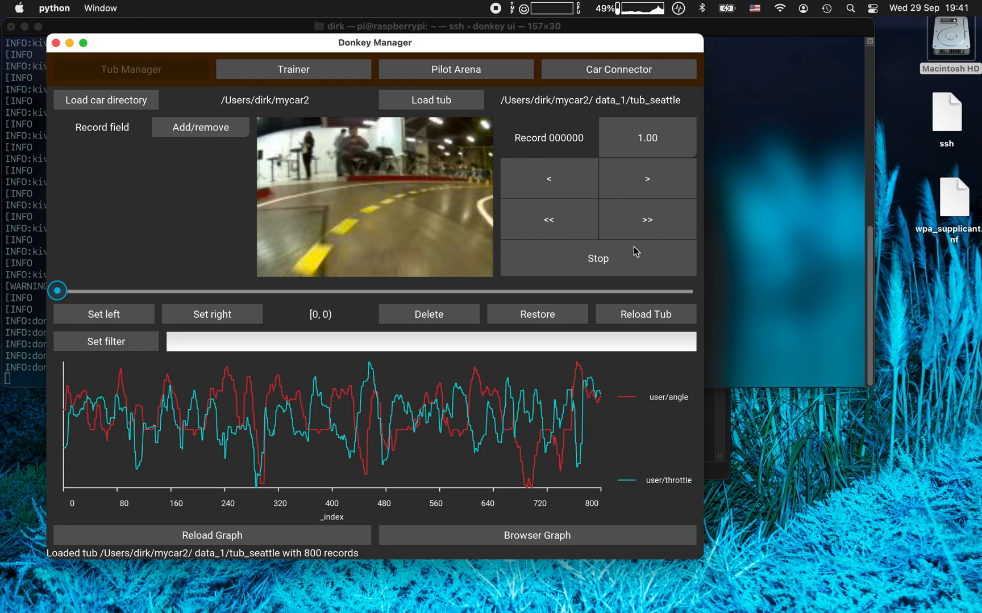
Step forward one record at a time through the start of the tub, up to record 8.
click(638, 193)
key(Left)
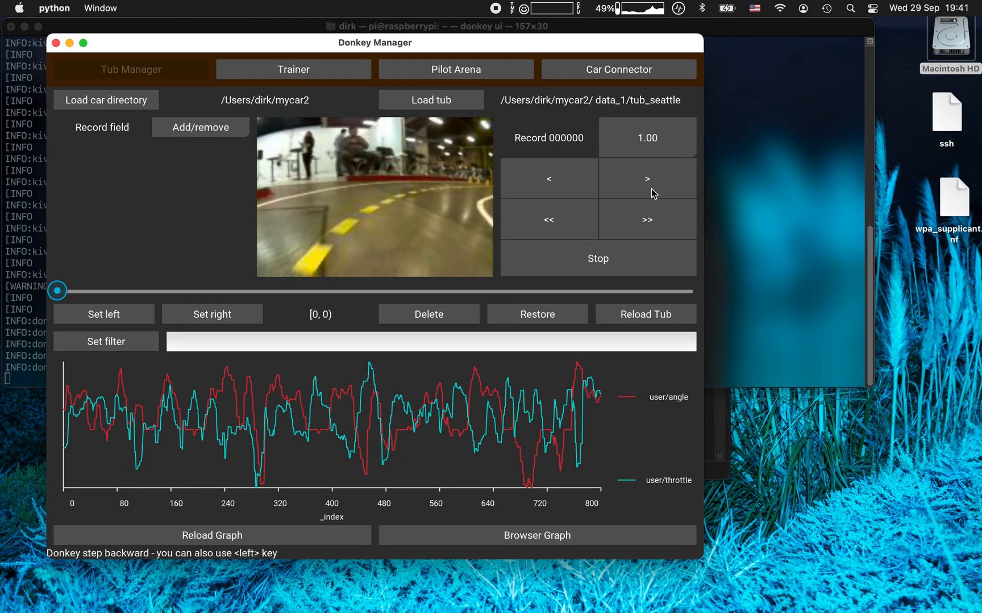
key(Right)
click(652, 187)
click(652, 186)
click(653, 187)
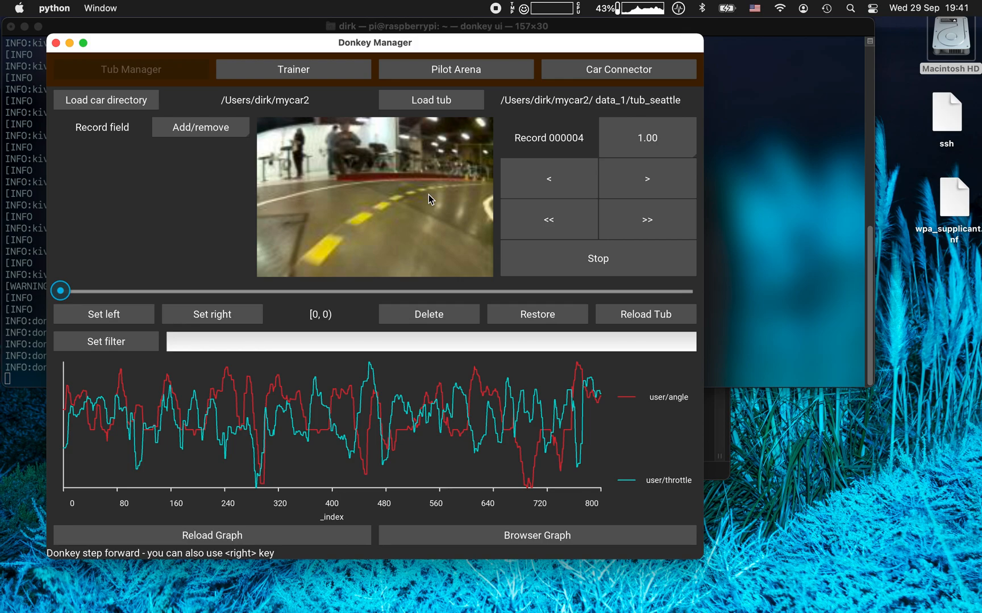
click(662, 185)
click(663, 185)
click(662, 186)
click(662, 185)
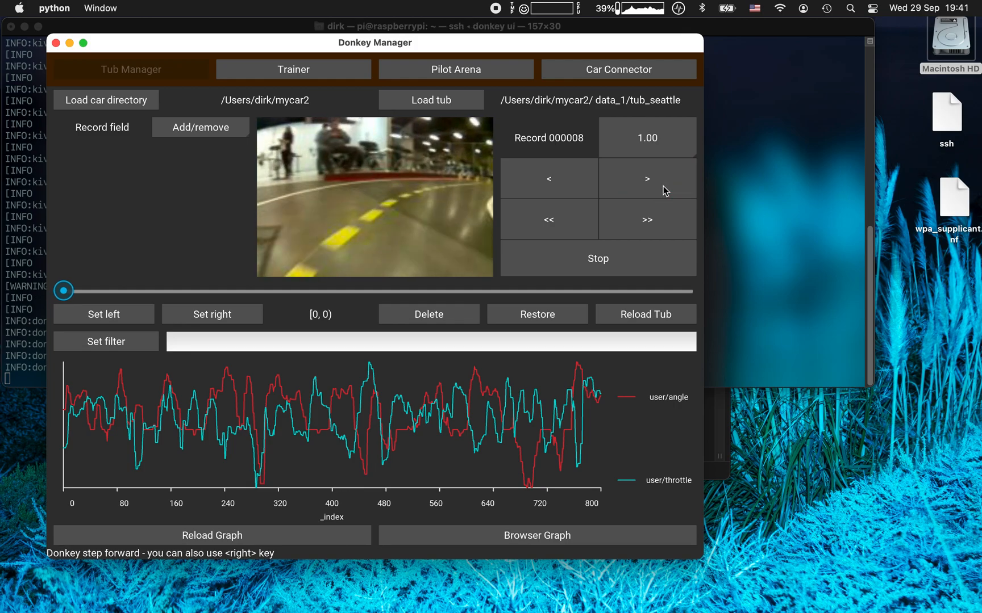
Run the tub playback forward and stop it, and run it backward and stop it.
click(650, 221)
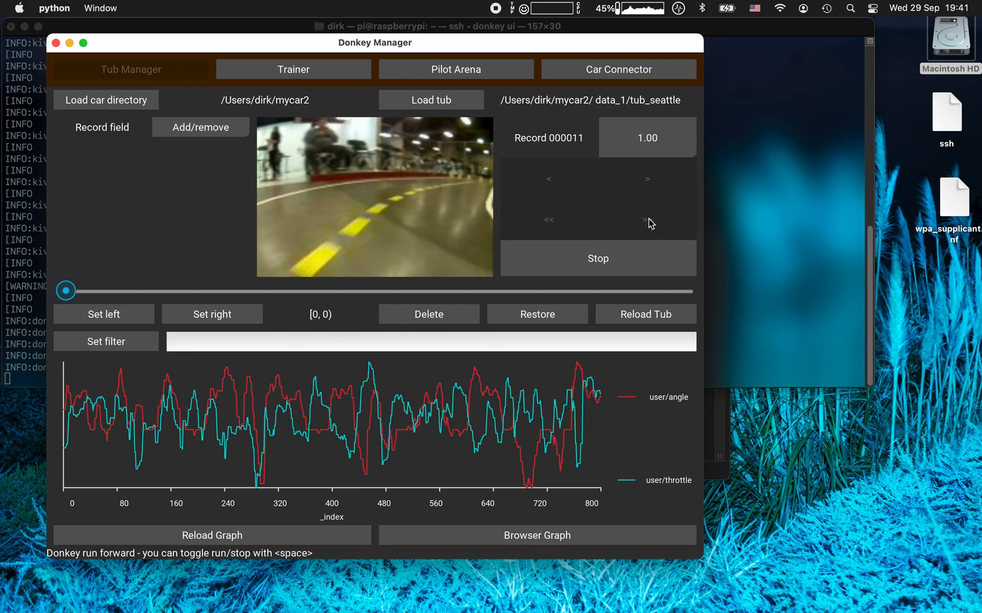
click(590, 259)
click(585, 222)
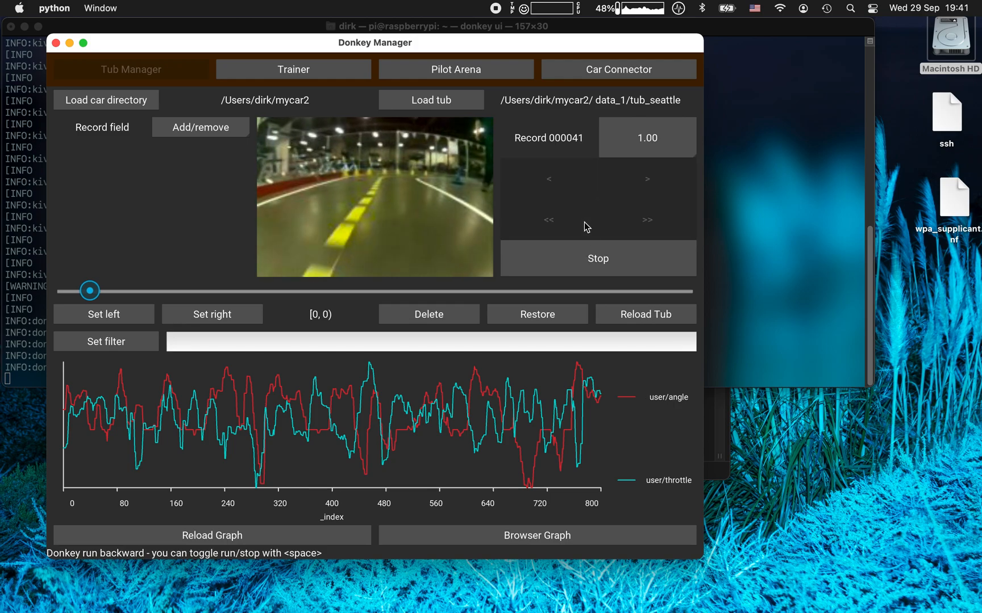
click(585, 263)
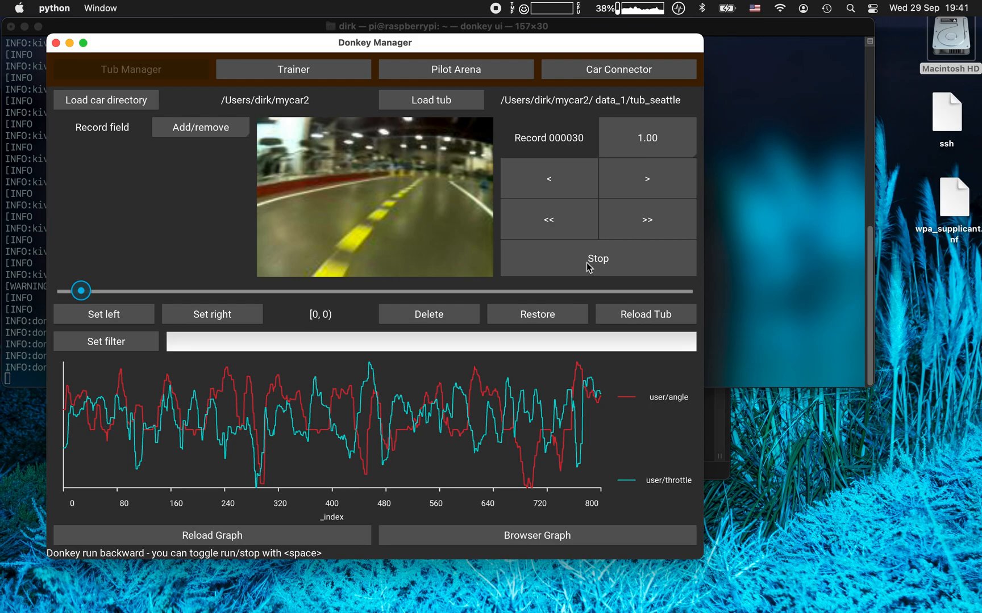
Step a few records forward and backward, and briefly run the forward playback before stopping it.
key(Right)
key(Right)
key(Right)
key(Right)
key(Left)
key(Left)
key(Left)
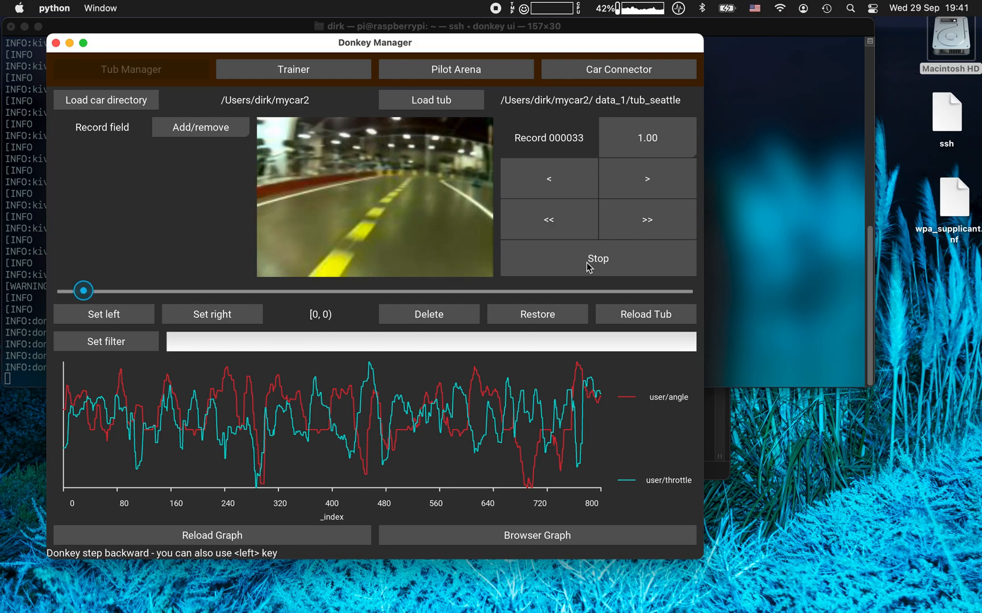
key(space)
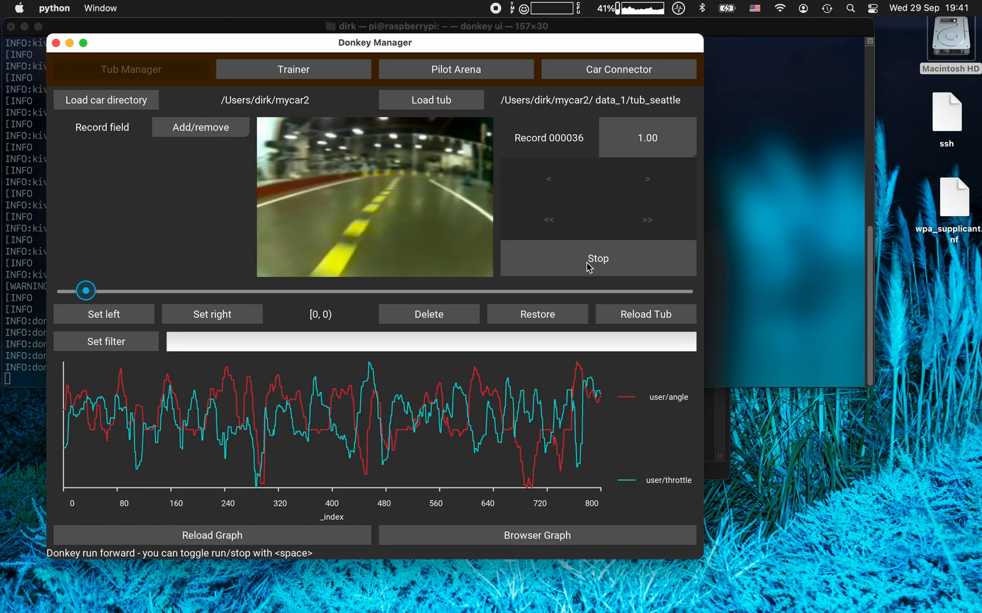
key(space)
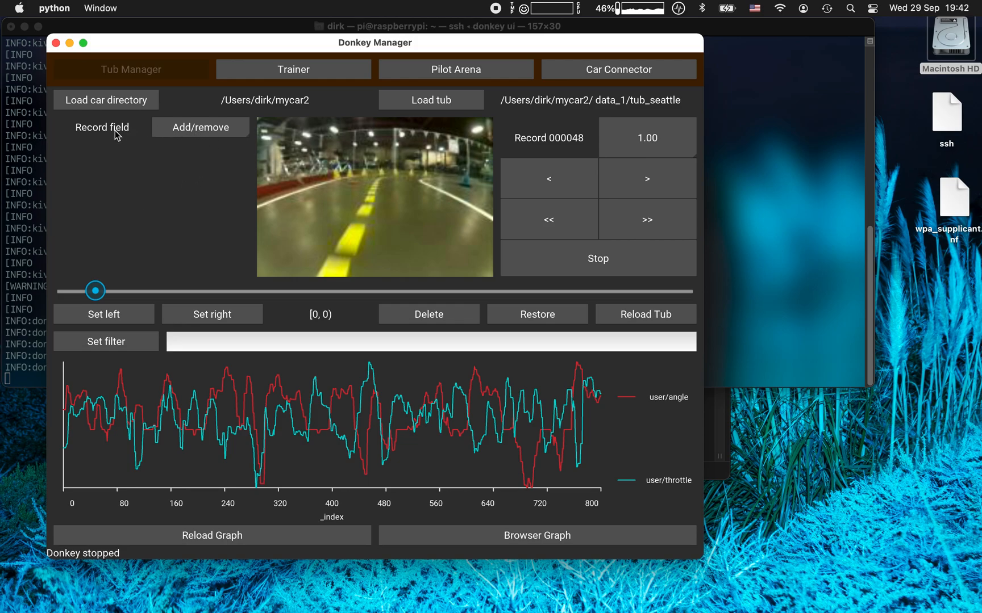
Add the user/angle and user/throttle record fields, and play the tub forward to watch their values.
click(192, 132)
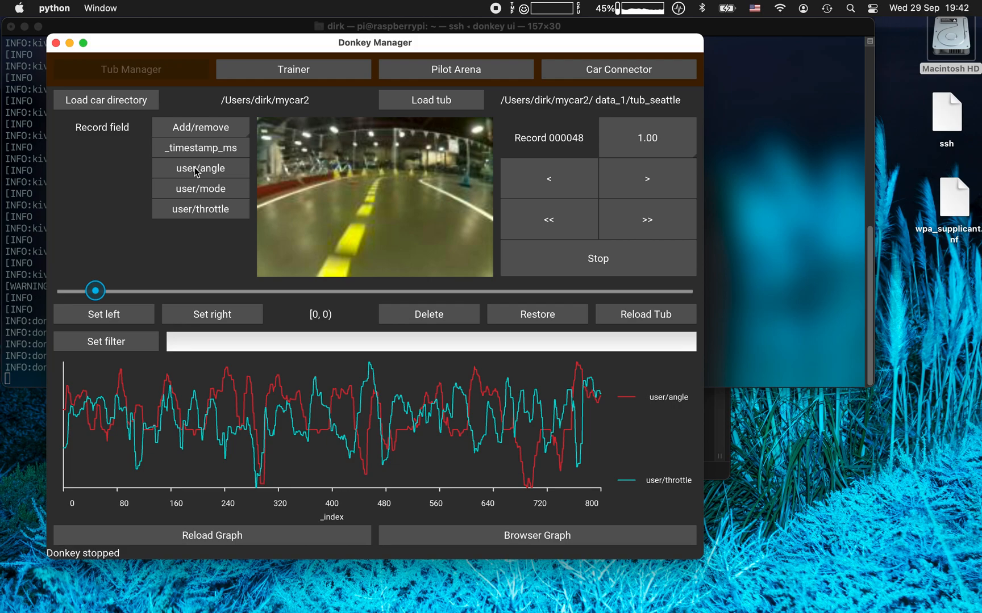
click(196, 171)
click(206, 132)
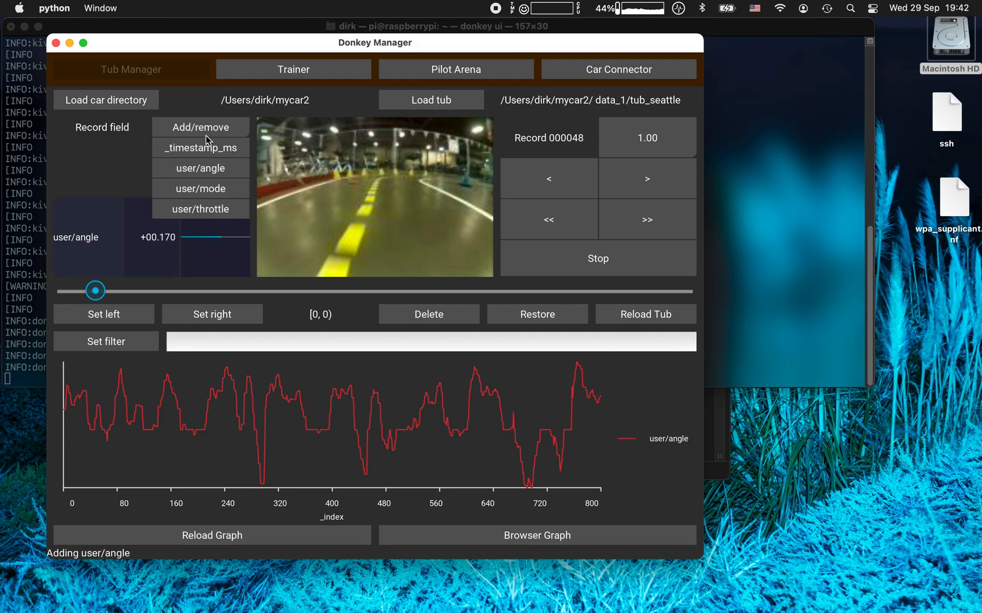
click(199, 209)
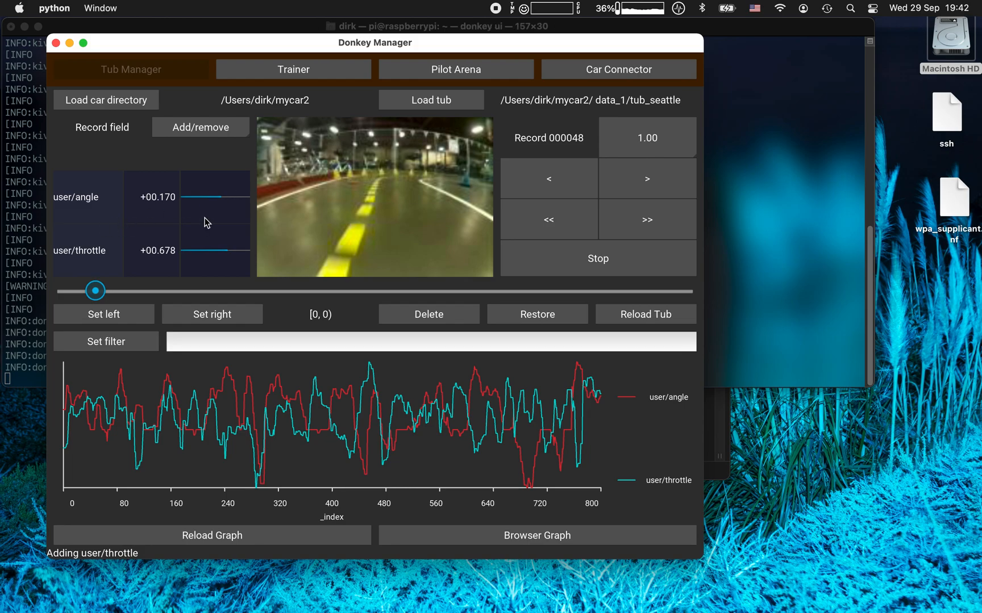
key(space)
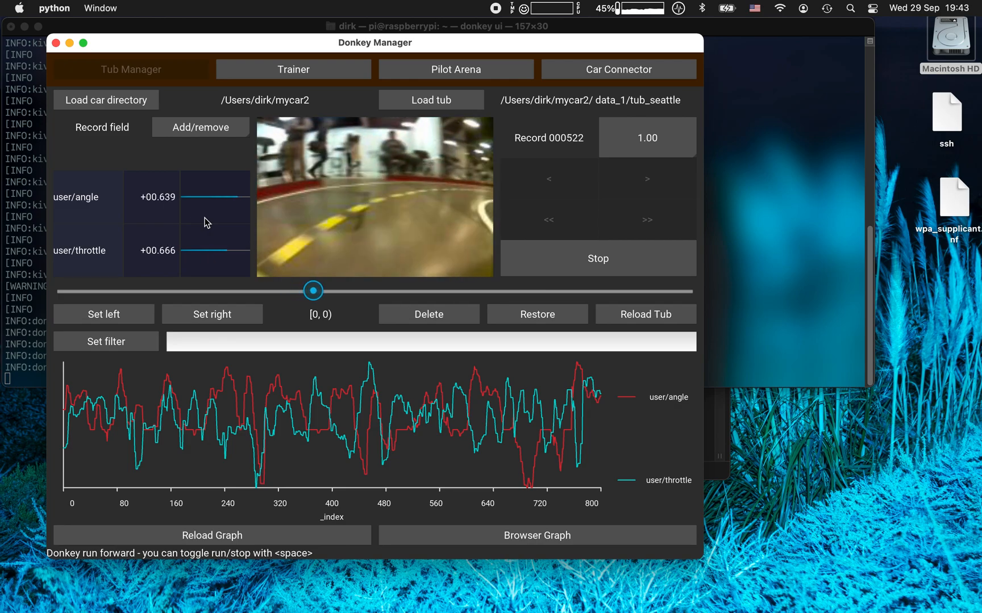
key(space)
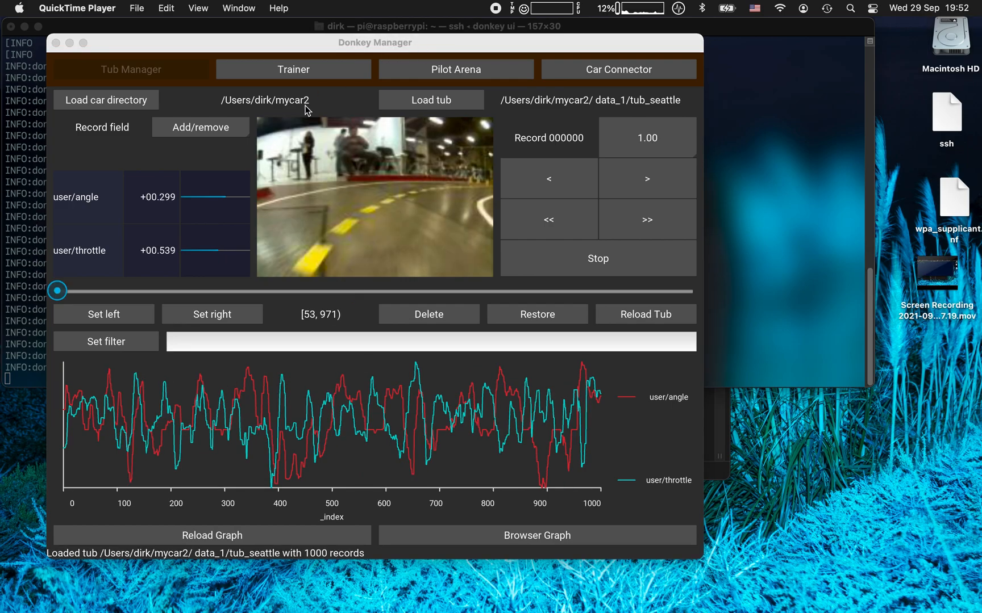
Delete the records in the range starting at 100 and ending at 200.
click(57, 297)
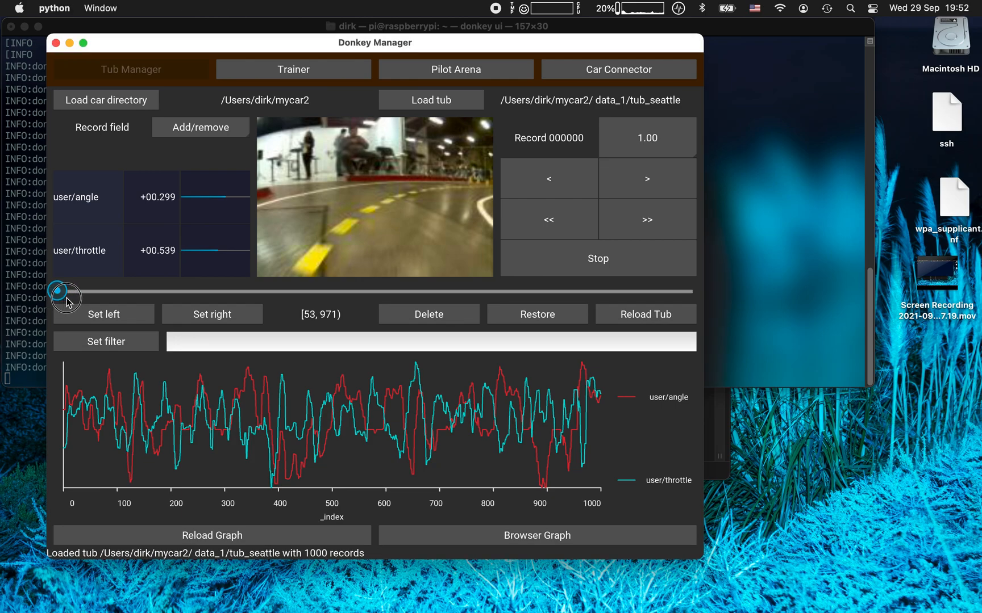
drag(57, 293, 123, 293)
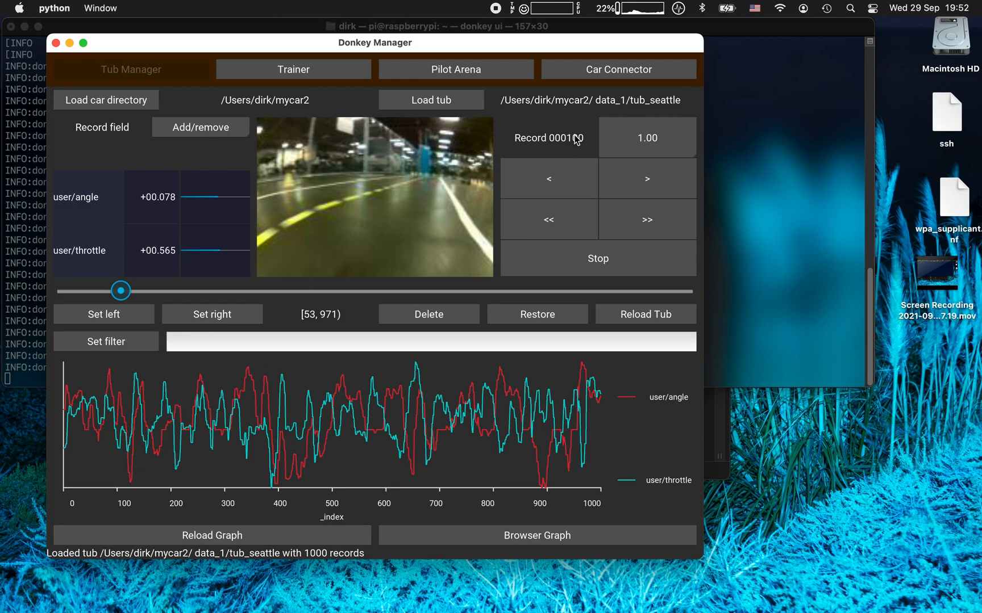
click(119, 317)
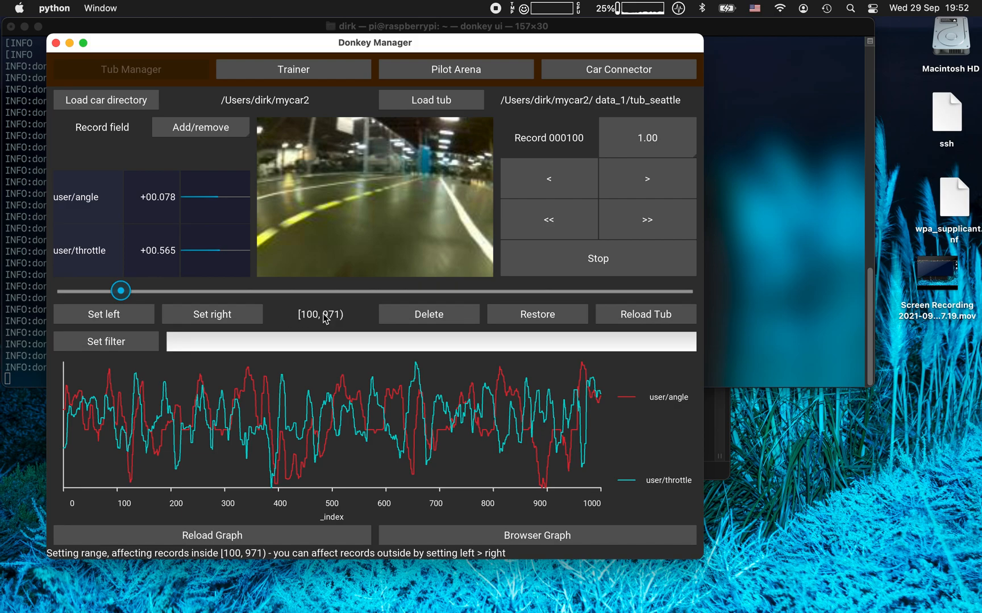
drag(127, 296, 187, 299)
key(Left)
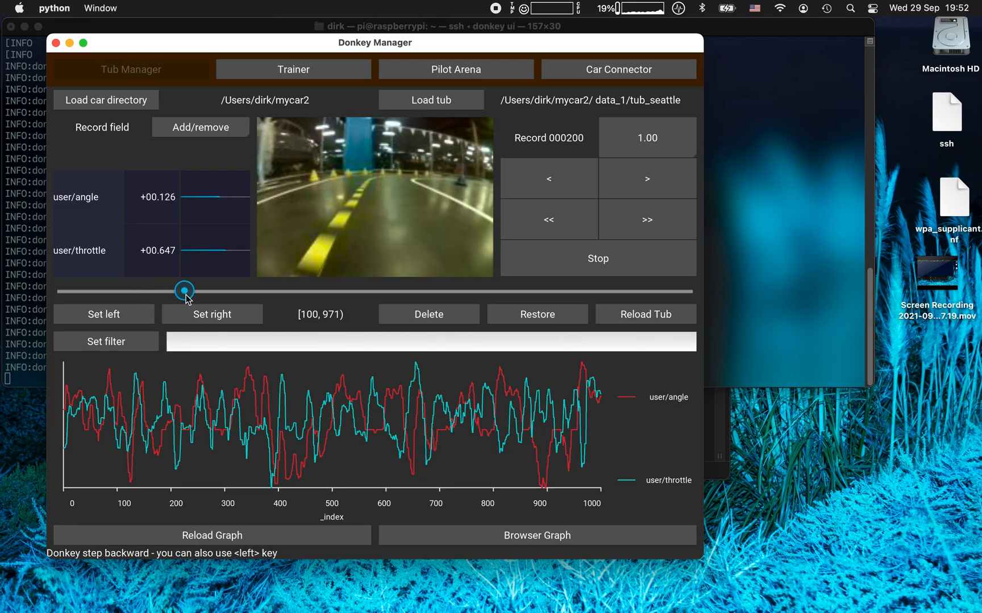
click(217, 318)
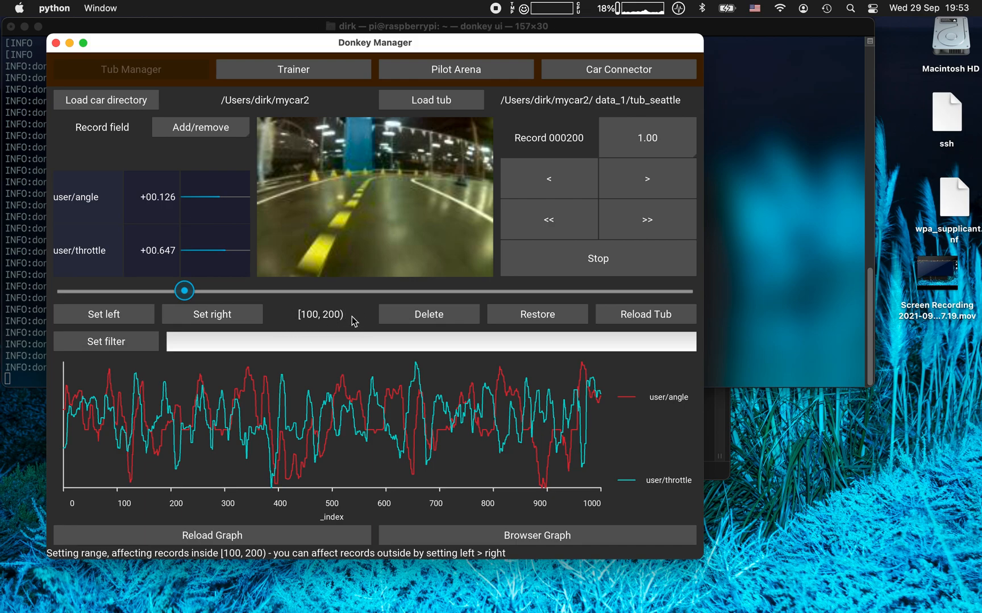
click(438, 317)
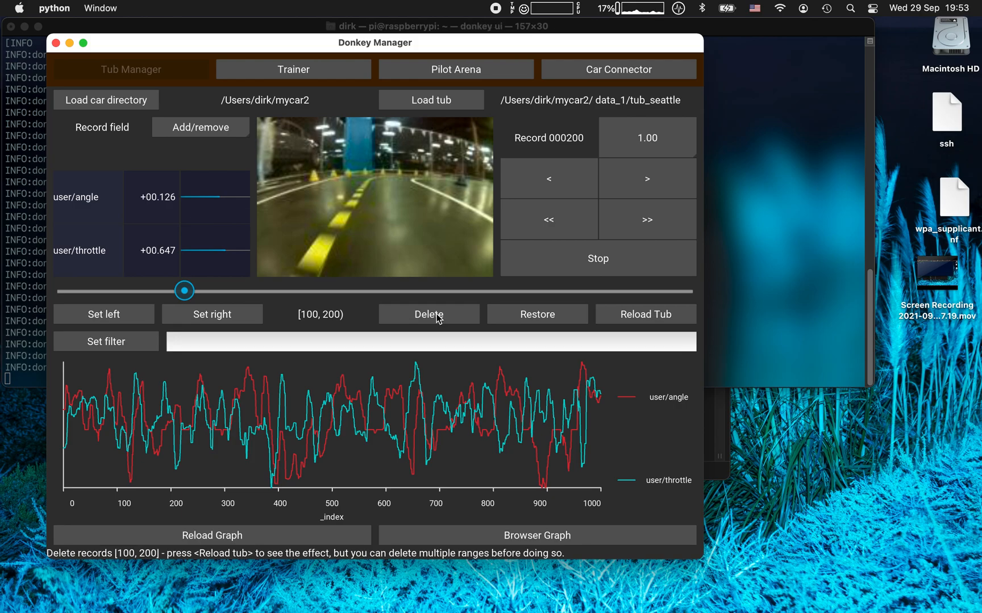
Delete the records in the range starting at 500 and ending at 600.
drag(193, 292, 378, 288)
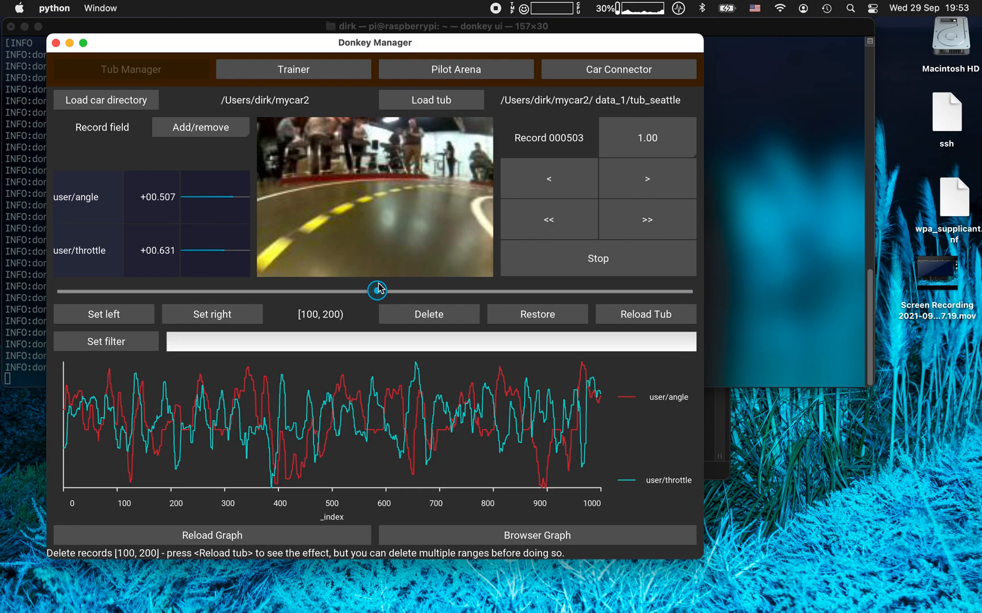
key(Left)
key(Left)
key(Left)
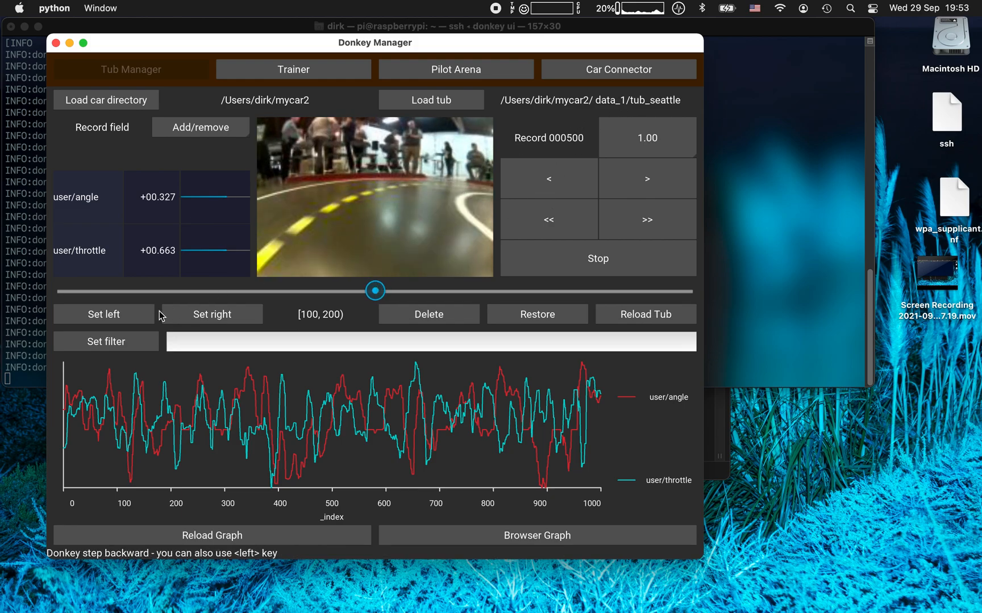
click(104, 322)
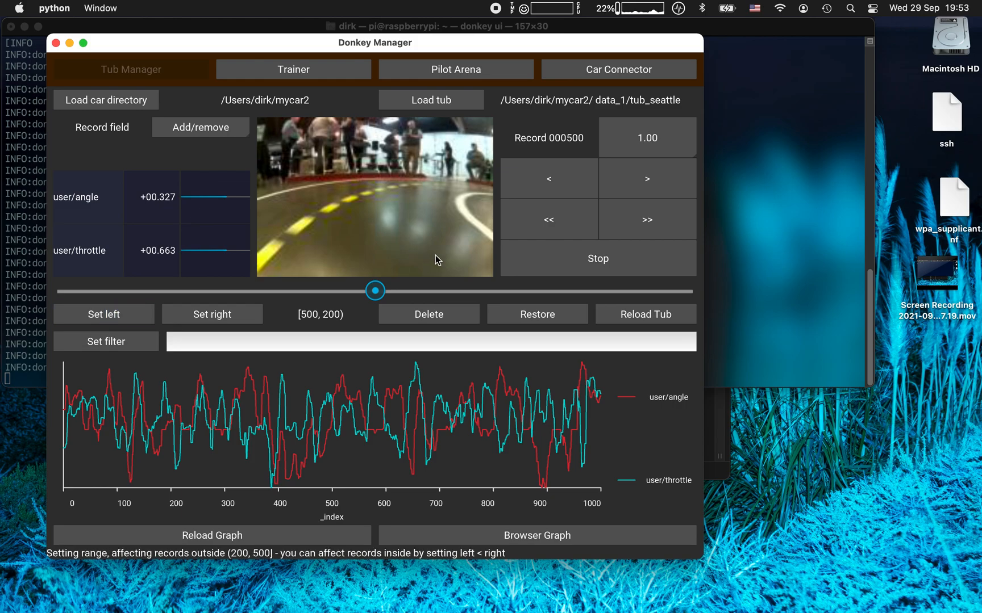
drag(366, 291, 439, 294)
click(245, 314)
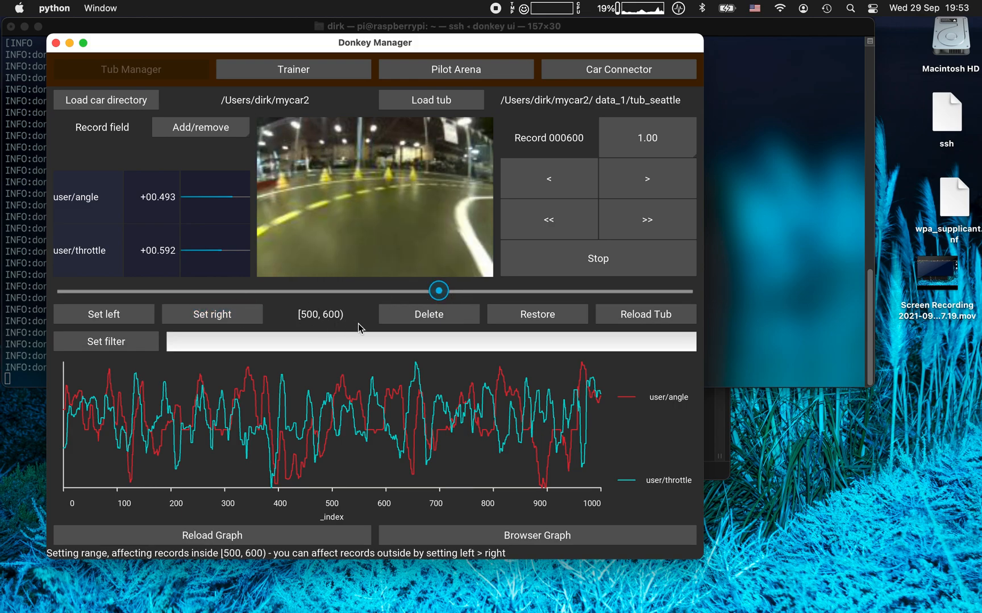
click(451, 316)
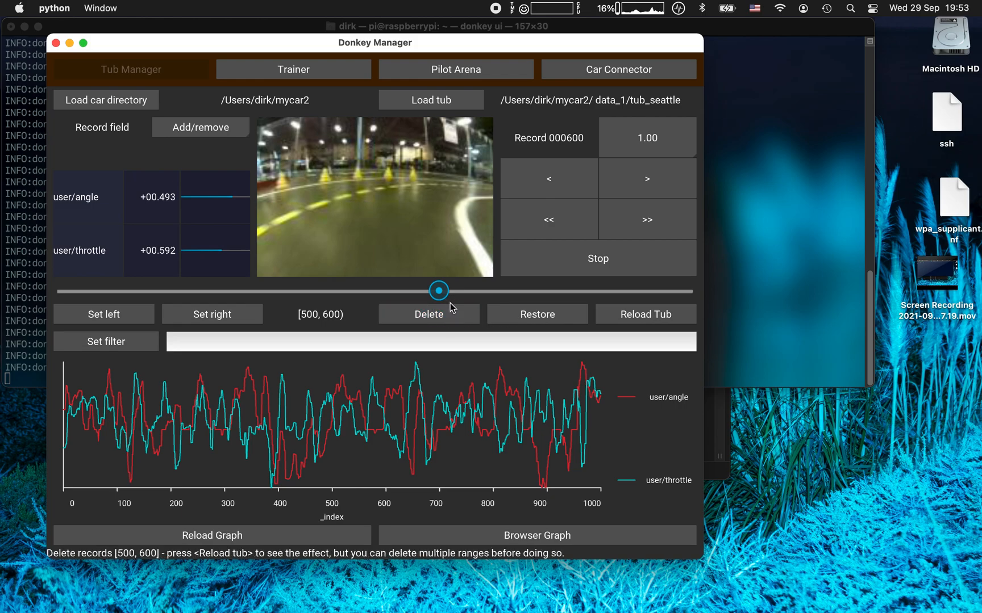
Reload the tub and scrub through the remaining records to check the deleted ranges.
drag(442, 294, 385, 283)
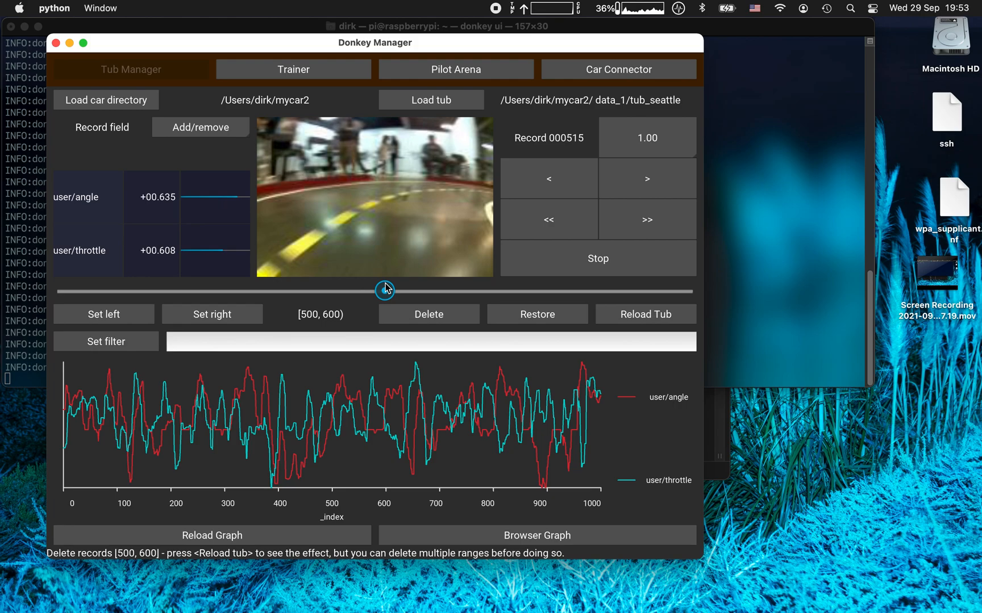
click(647, 316)
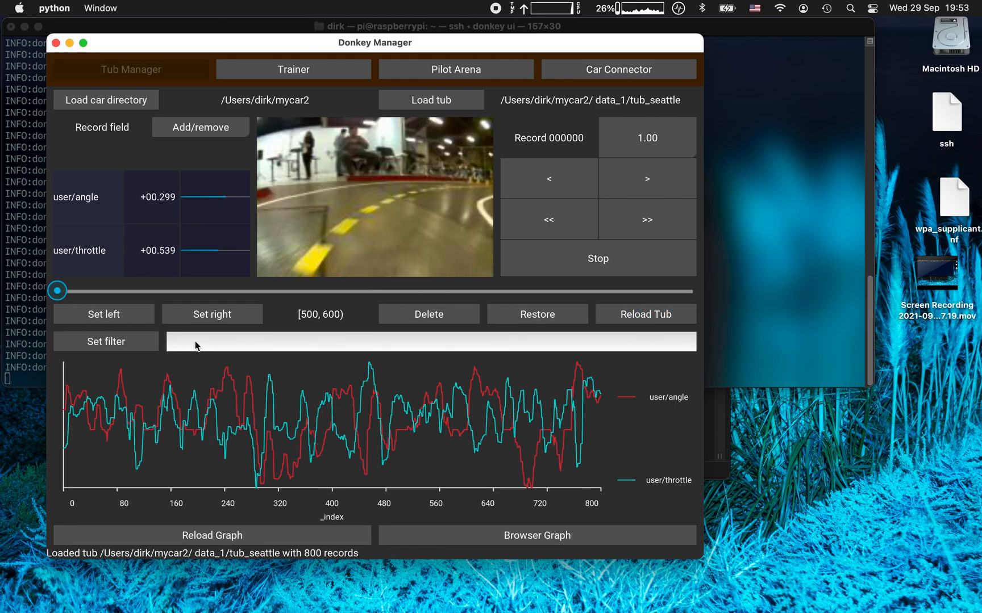
drag(60, 298, 443, 294)
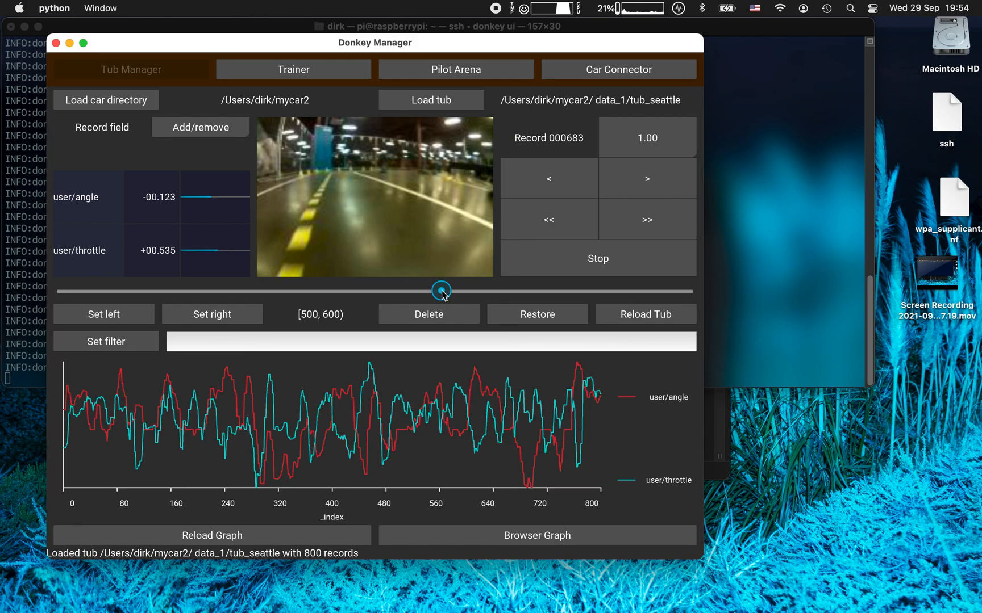
Restore the records in the range starting at 89 and ending at 222.
drag(442, 293, 128, 279)
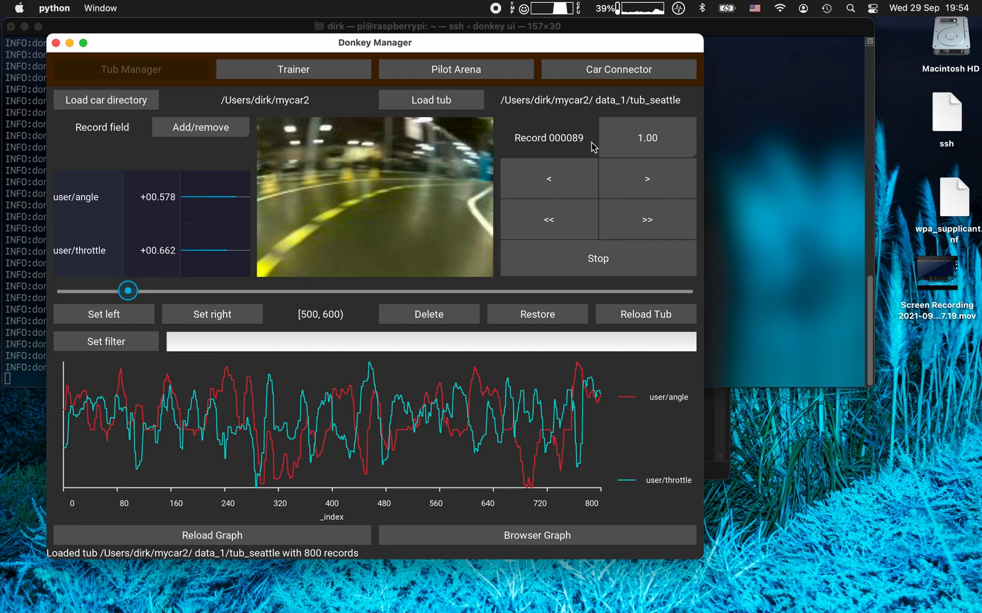
click(101, 320)
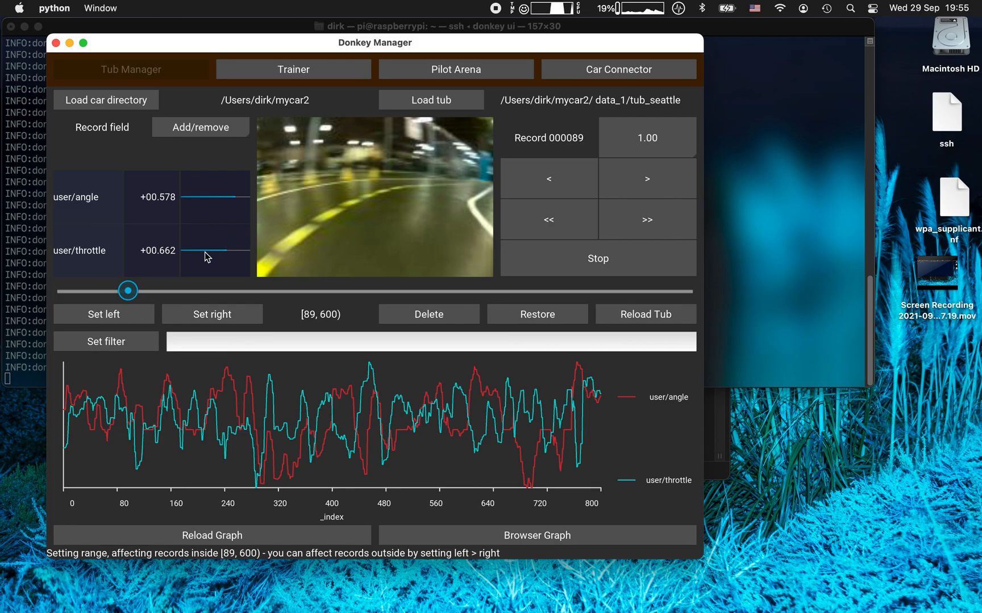
drag(137, 293, 155, 291)
click(195, 317)
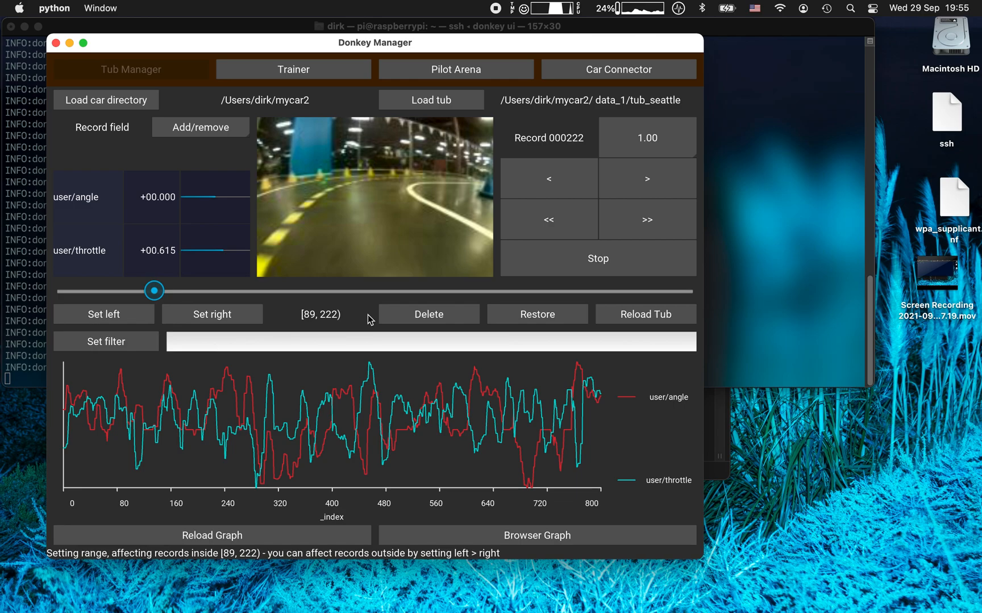
click(535, 319)
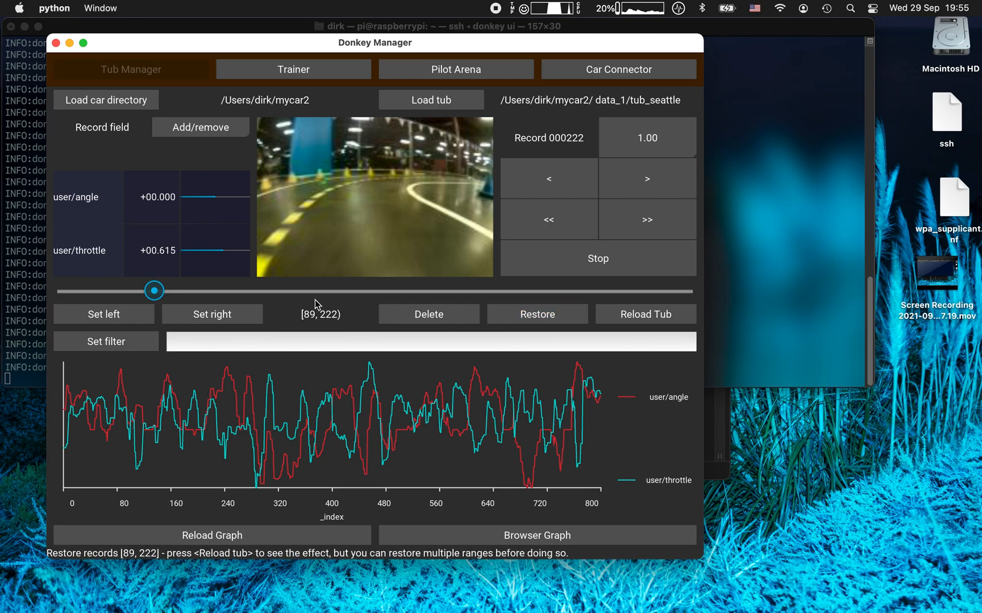
Restore the records from 493 to 620, and reload the tub to check its records through to the last one.
drag(155, 290, 370, 272)
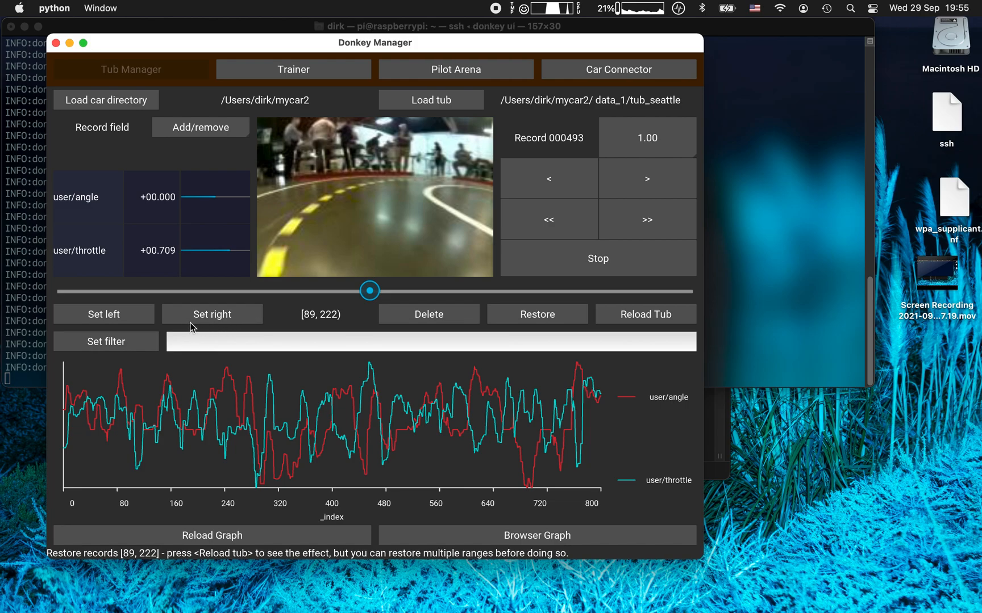
click(125, 316)
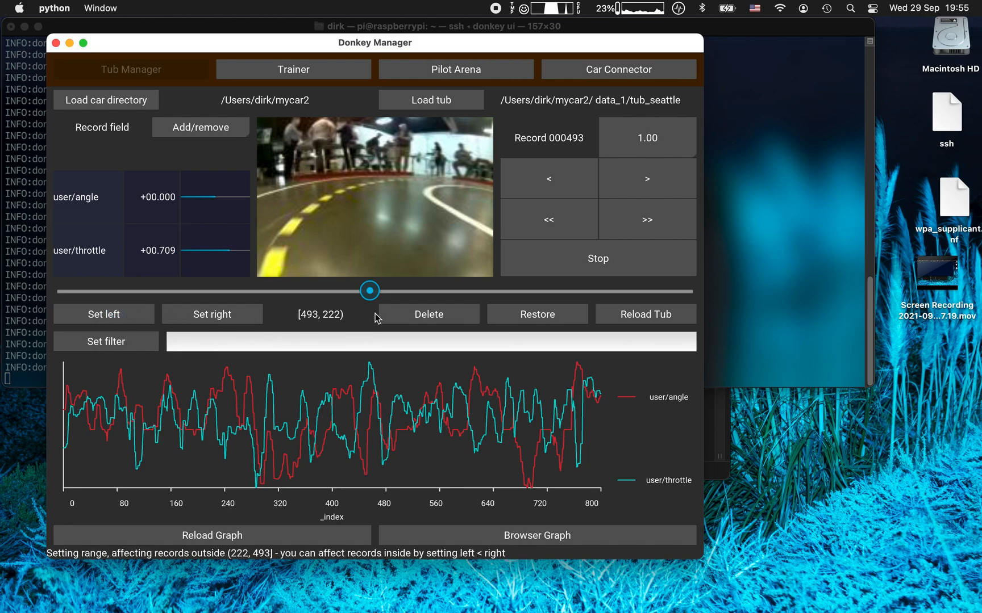
drag(369, 294, 392, 295)
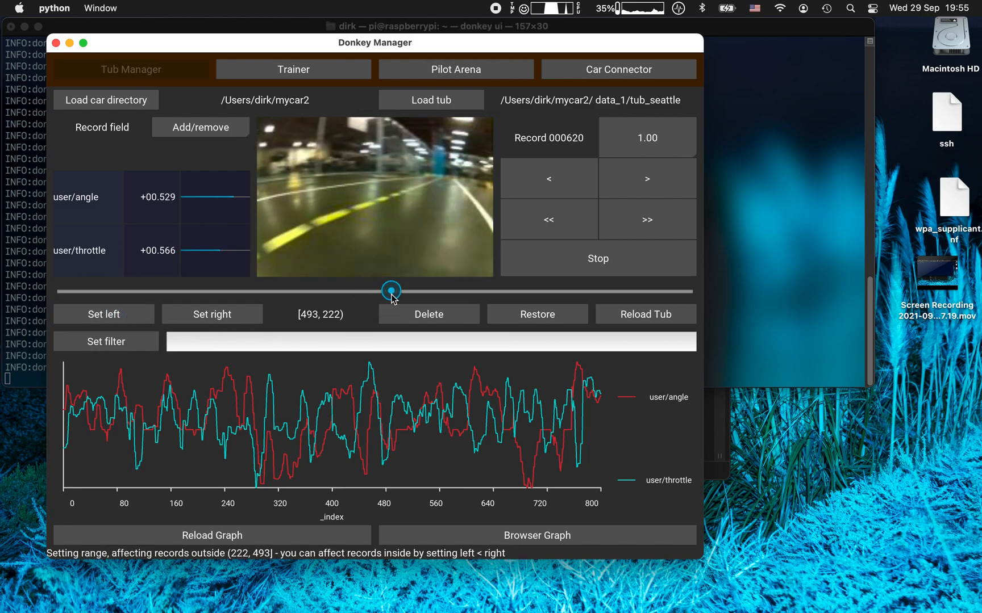
click(228, 318)
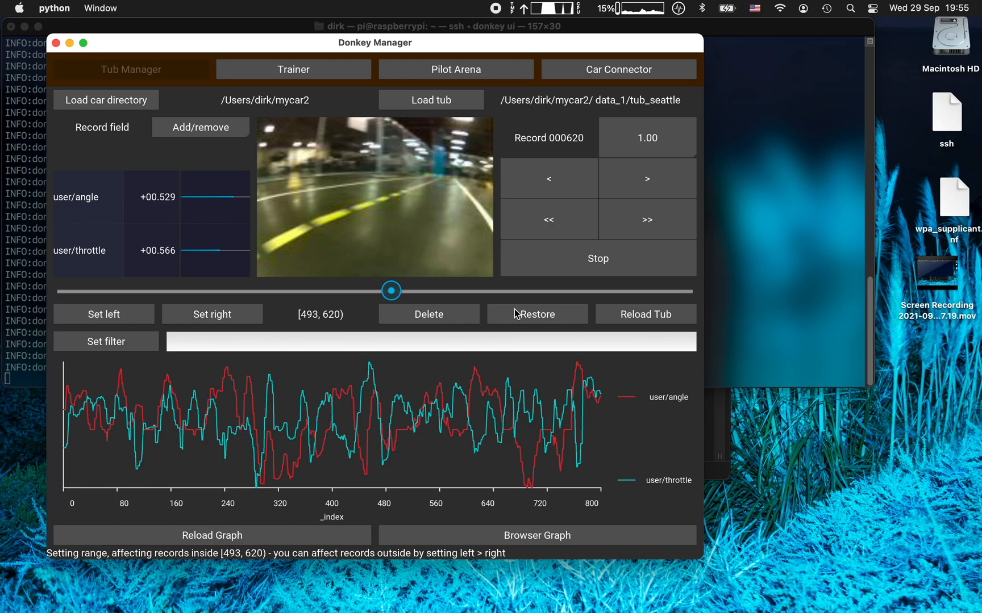
click(550, 318)
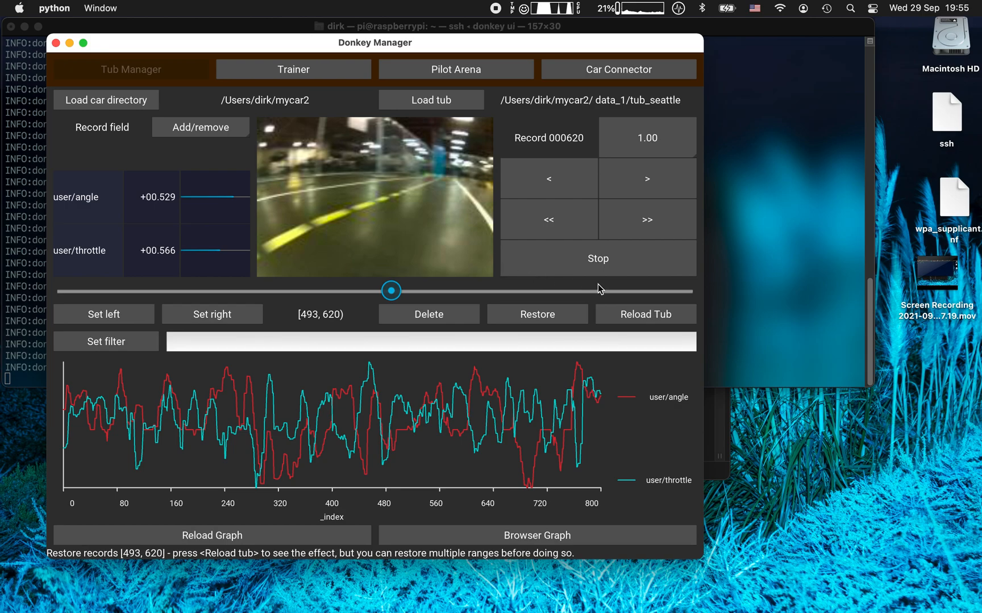
click(628, 320)
drag(57, 292, 710, 298)
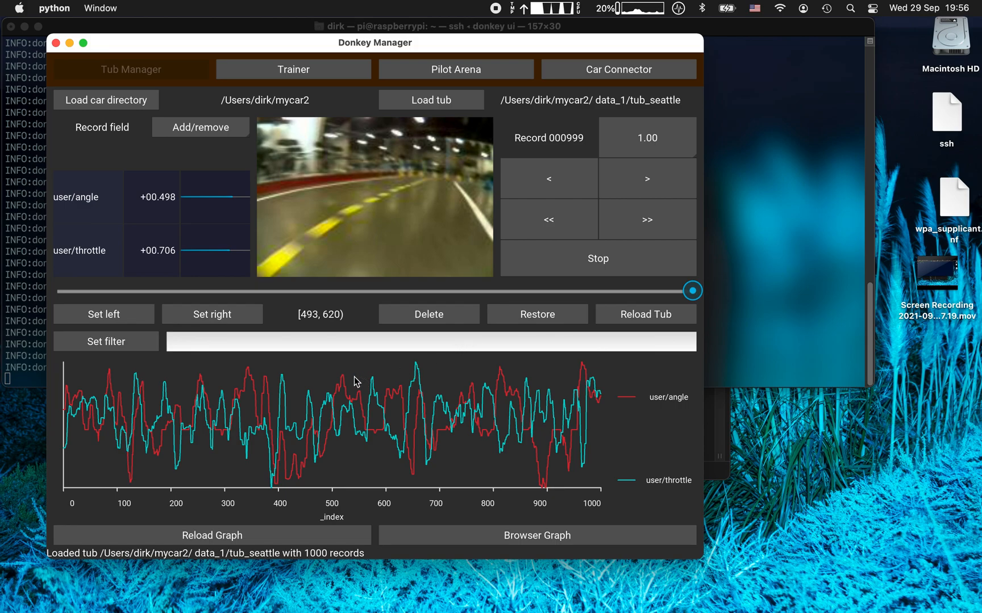
Go to record 229 and set the record filter to user/throttle > 0.7.
click(227, 339)
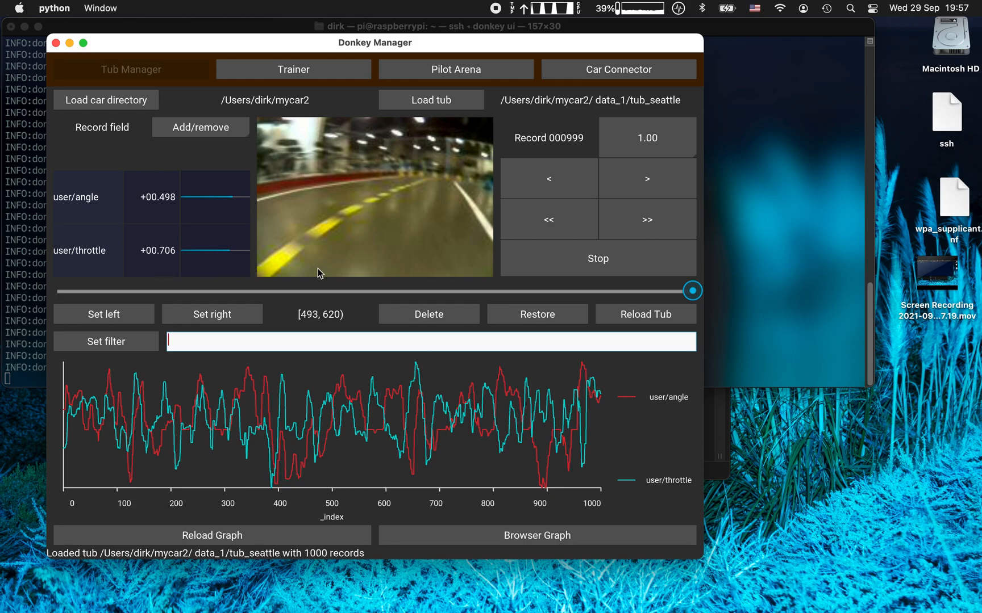
drag(695, 294, 203, 291)
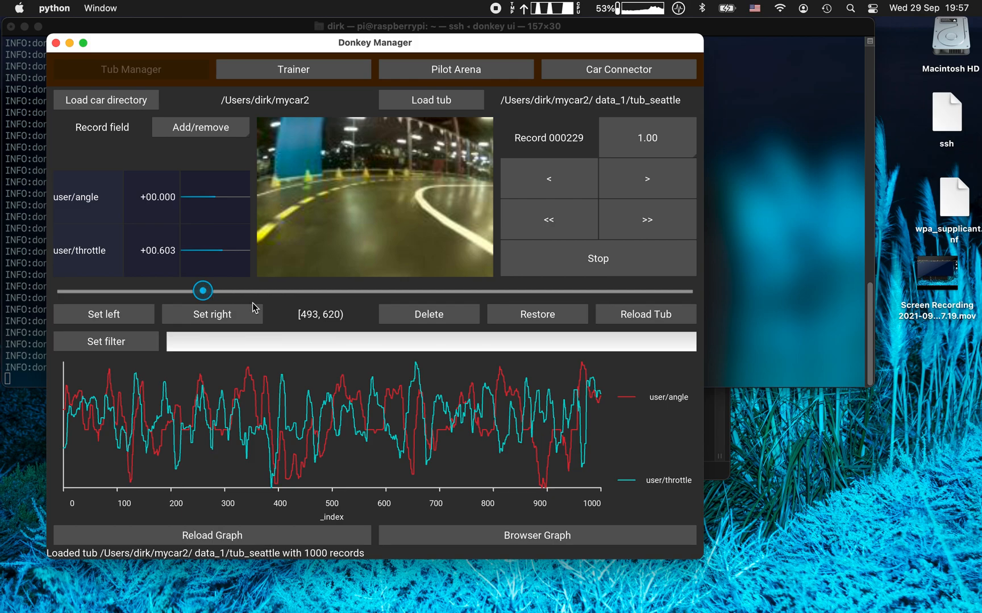
click(213, 343)
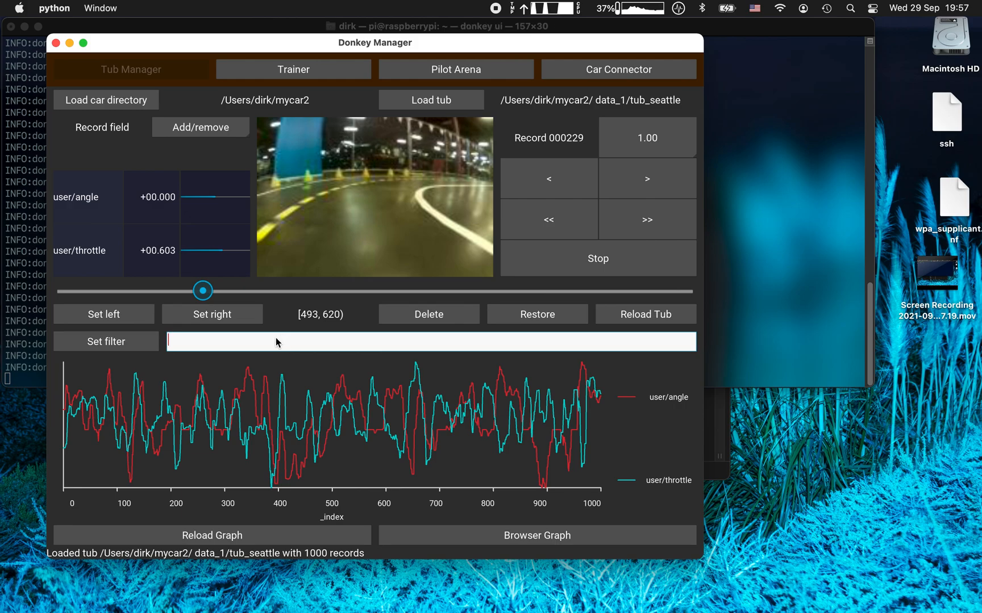
text(user/throttle)
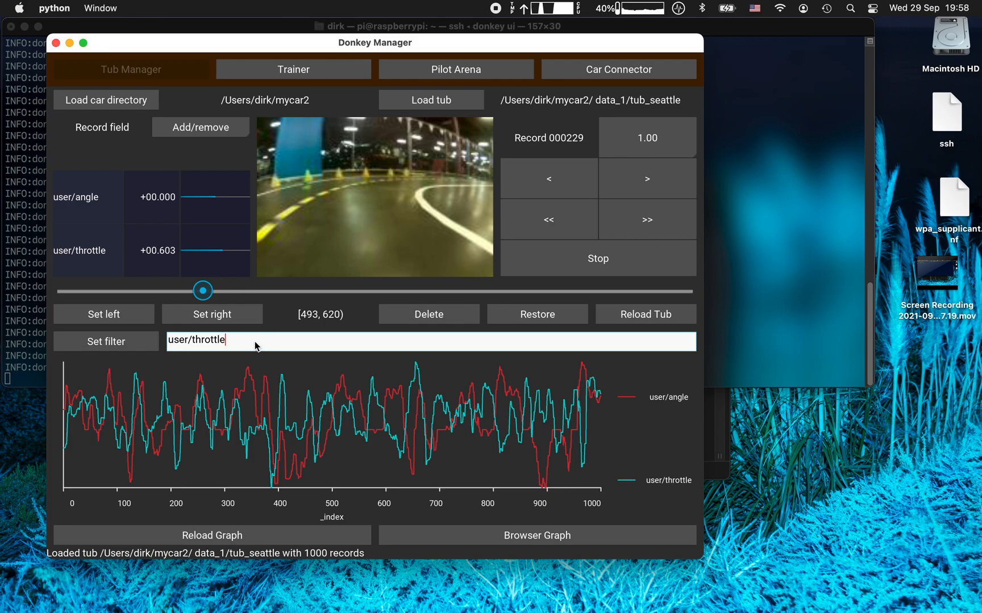
text(> 0.7)
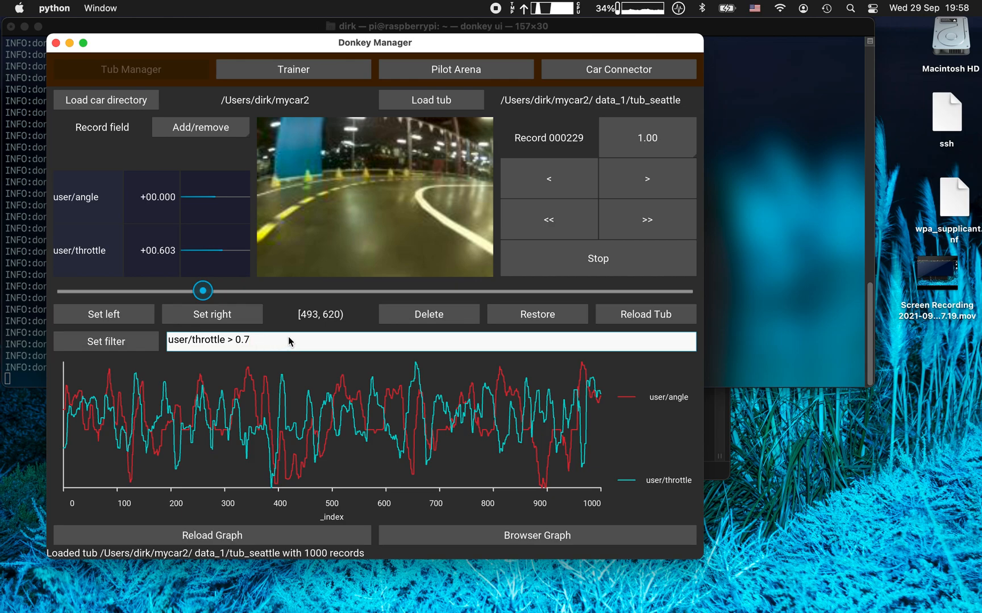
key(Return)
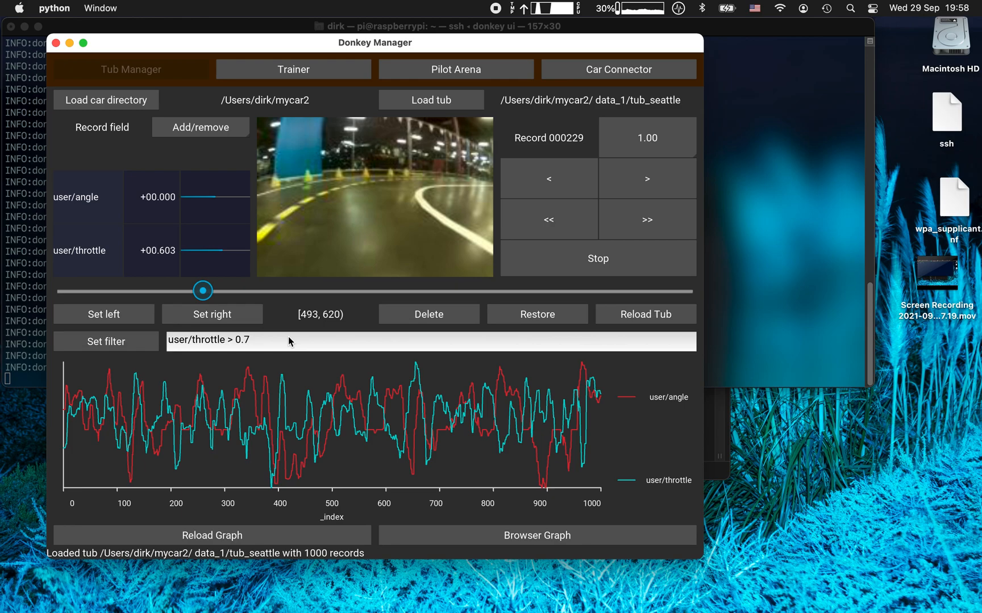
click(133, 342)
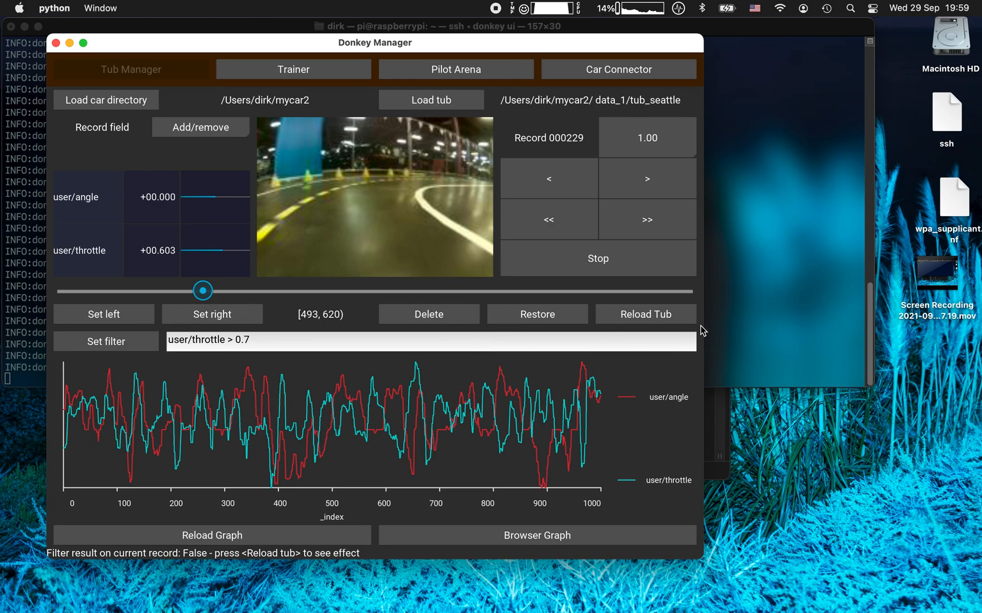
Reload the tub with the throttle filter applied, scrub through the filtered records and return to the first one.
click(657, 322)
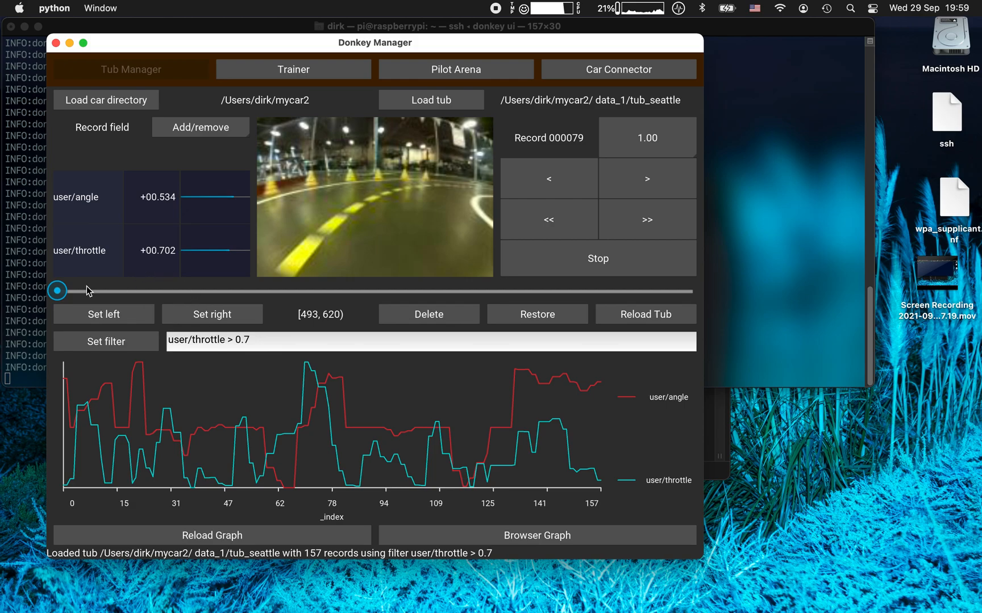
click(64, 291)
drag(64, 291, 247, 302)
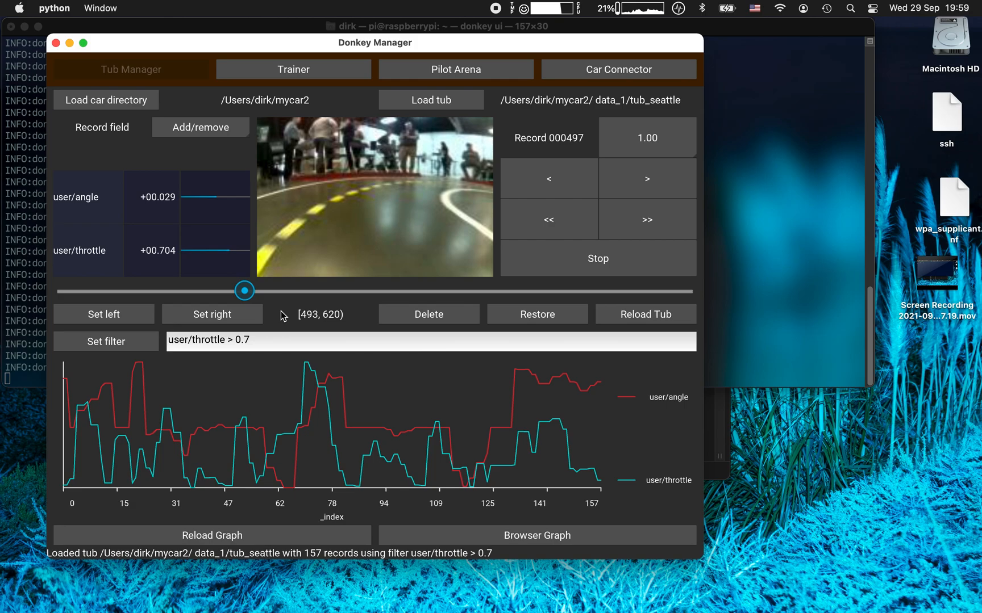
drag(246, 294, 25, 263)
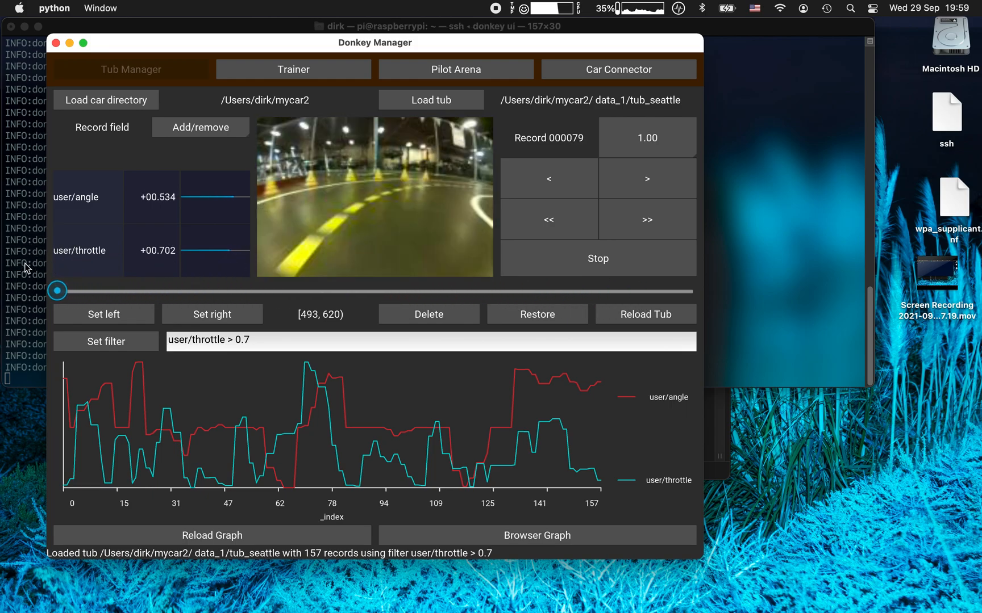
Clear the record filter and reload the tub with all its records.
drag(286, 344, 153, 329)
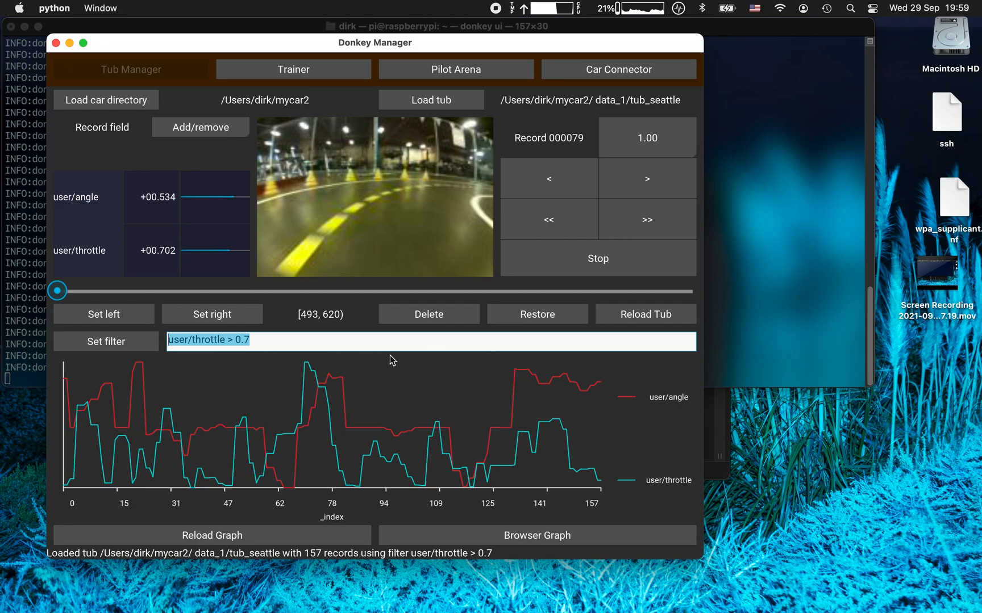
key(BackSpace)
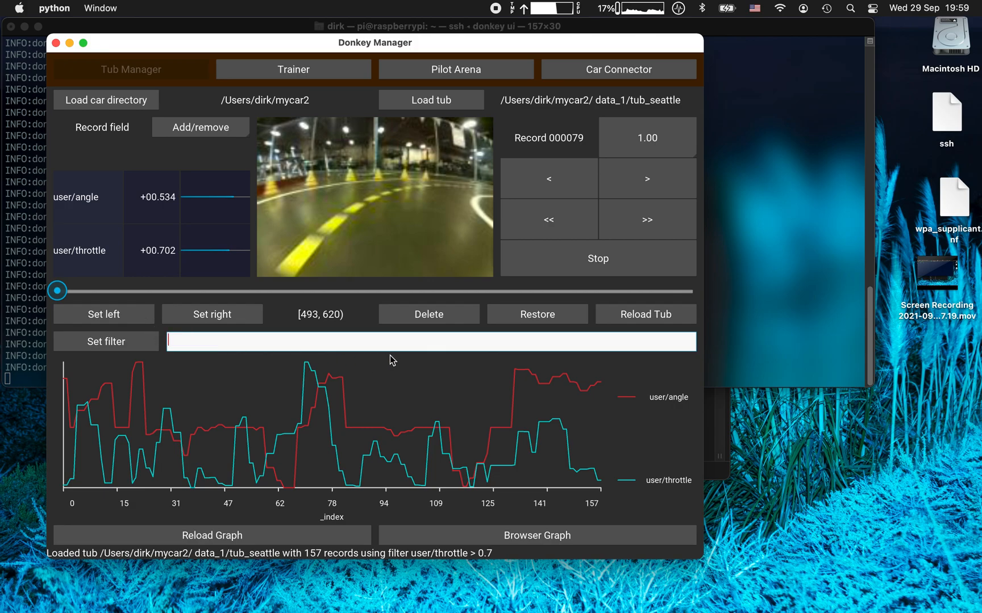
key(Return)
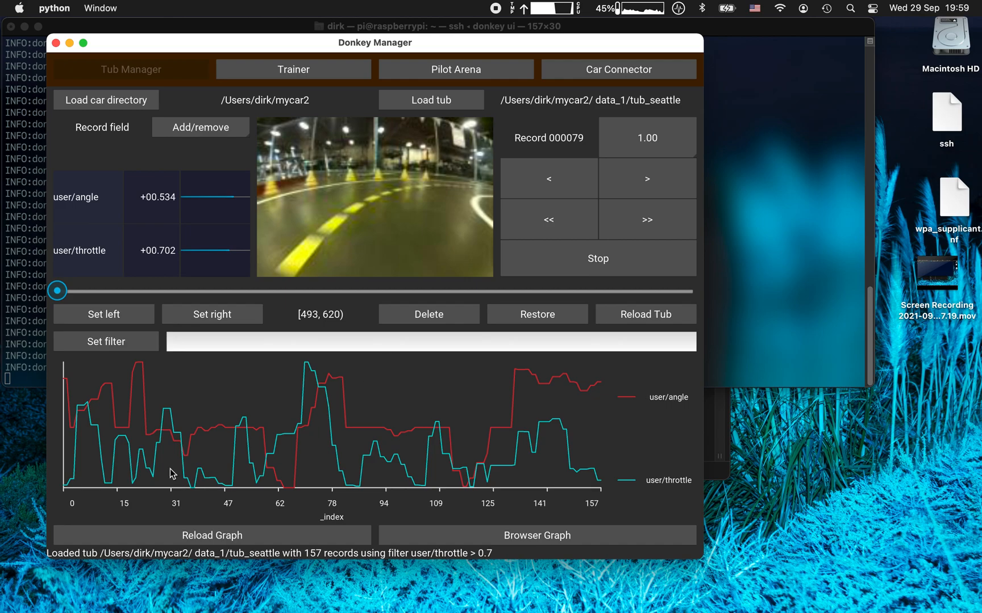
click(121, 339)
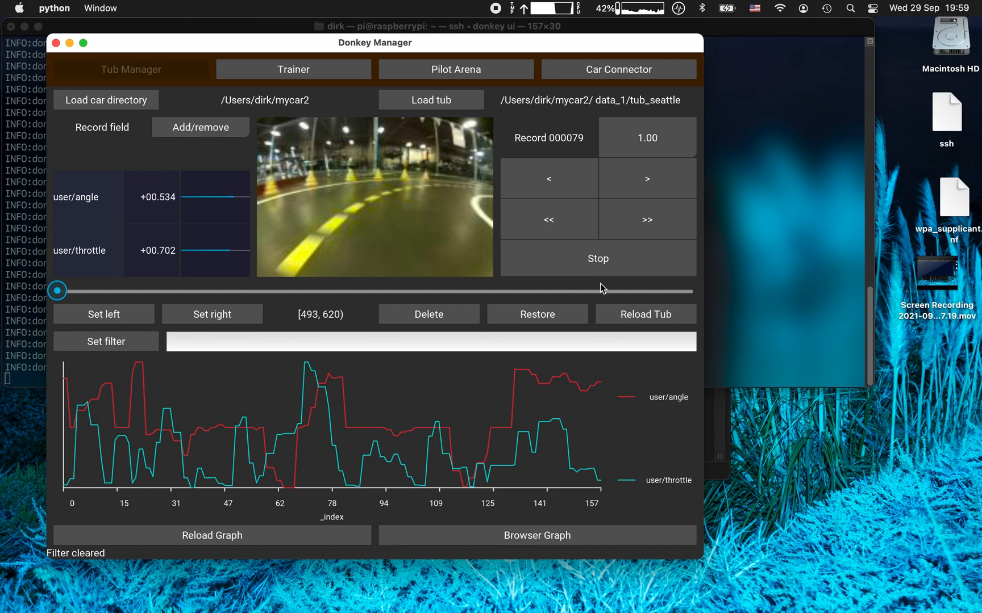
click(635, 316)
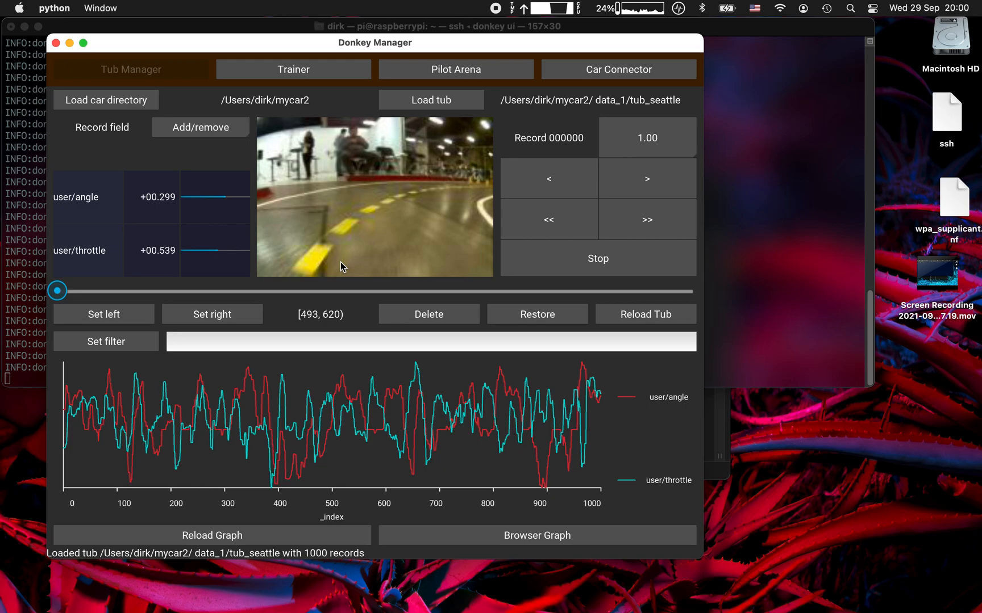
Switch from tub management to the Trainer screen.
click(238, 346)
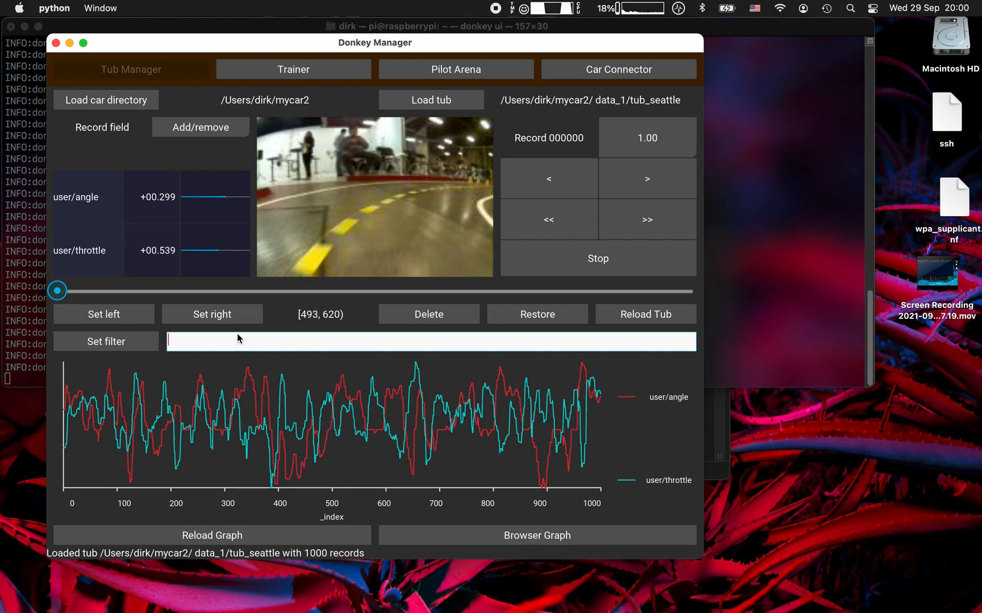
click(289, 75)
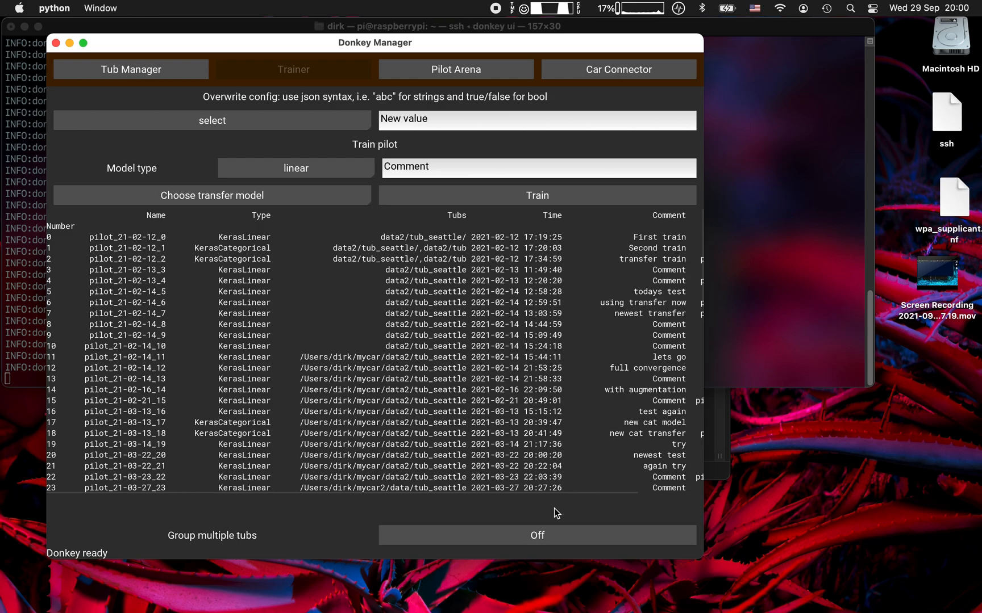
Look through the table of previously trained pilots, examining their names, model types, tubs, training times and comments.
scroll(418, 255, down, 10)
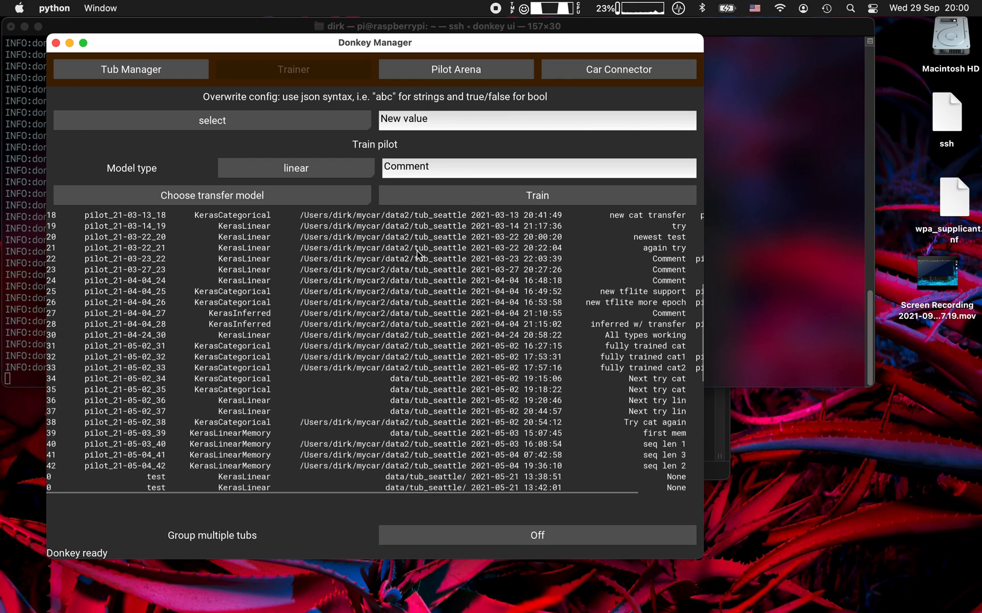
scroll(417, 255, down, 7)
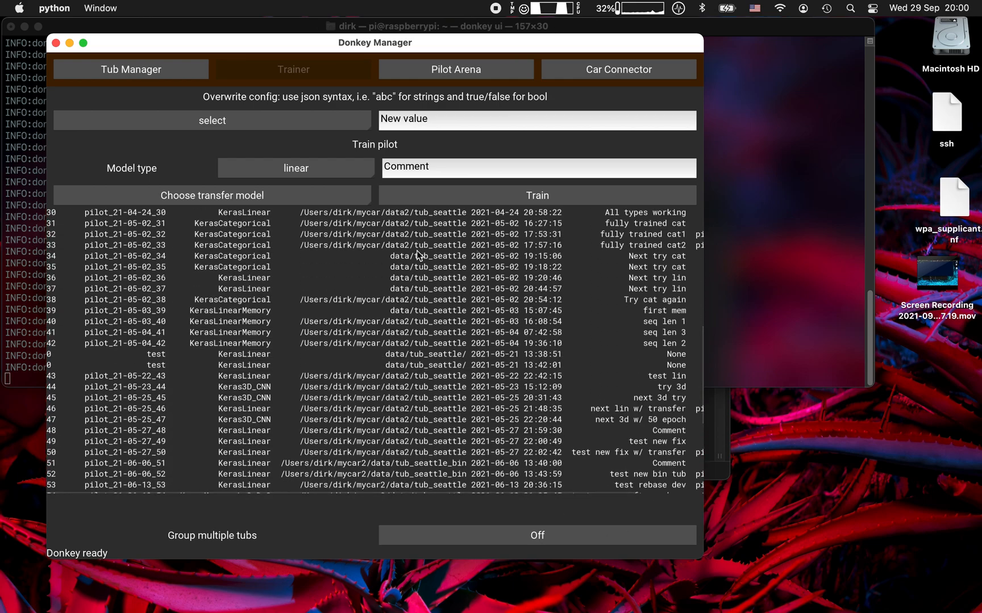
scroll(418, 255, down, 10)
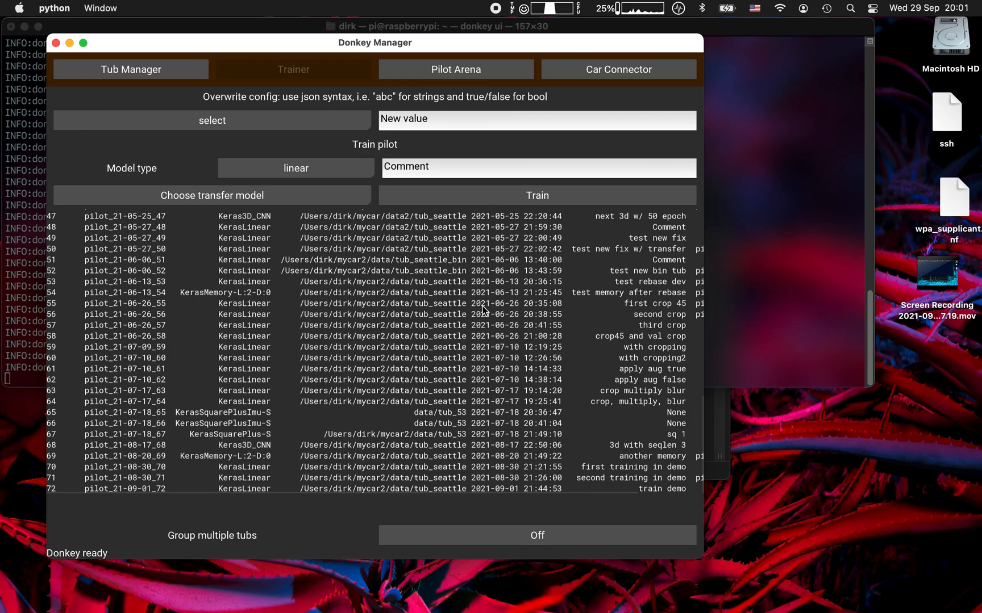
scroll(500, 310, up, 15)
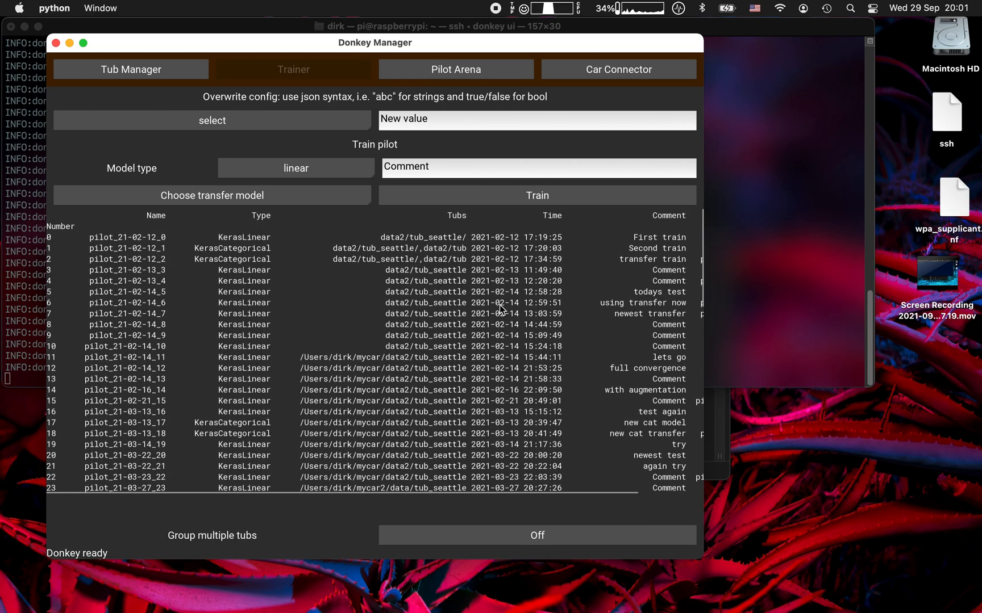
scroll(500, 309, down, 6)
scroll(499, 305, down, 10)
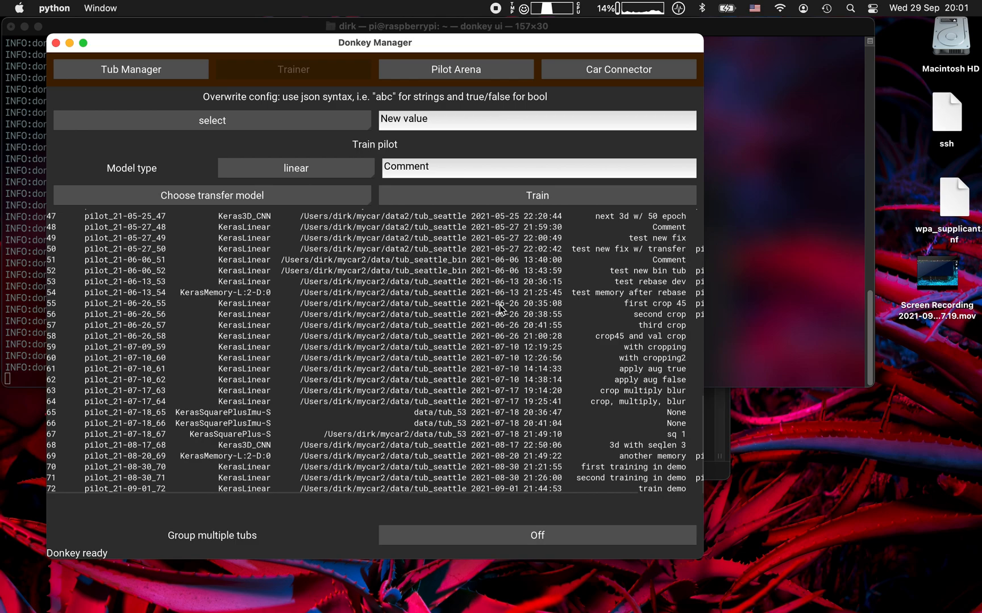
scroll(499, 305, up, 15)
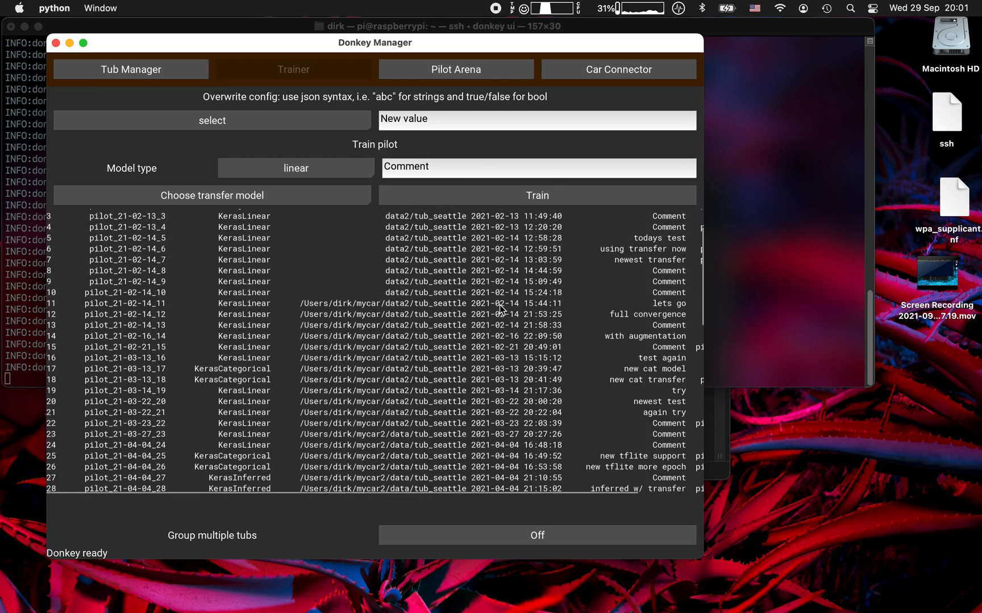
scroll(499, 305, up, 3)
scroll(499, 304, down, 10)
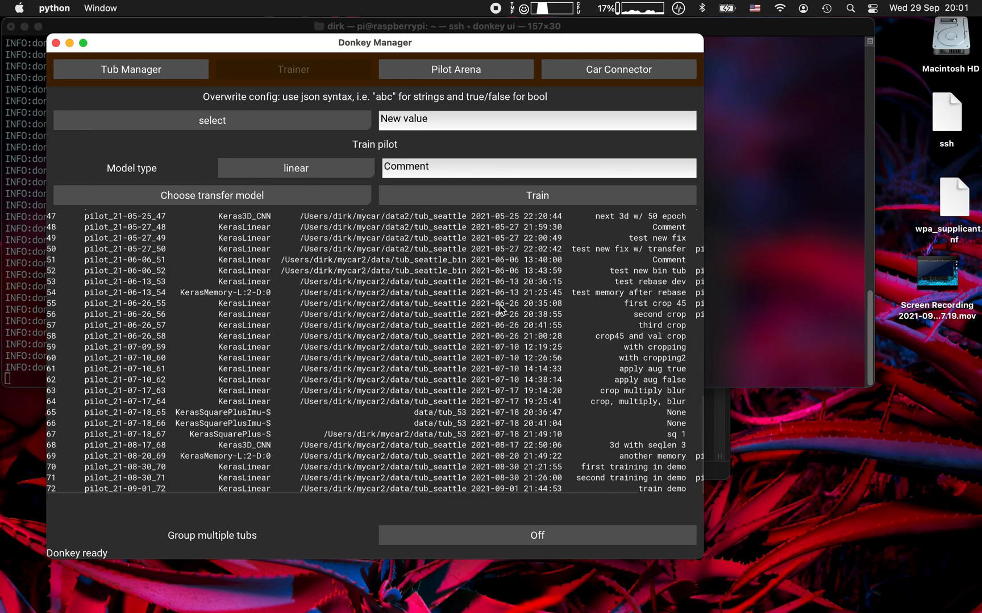
Select the placeholder comment text, widen the Donkey Manager window and examine the Transfer column of the pilot table.
click(457, 167)
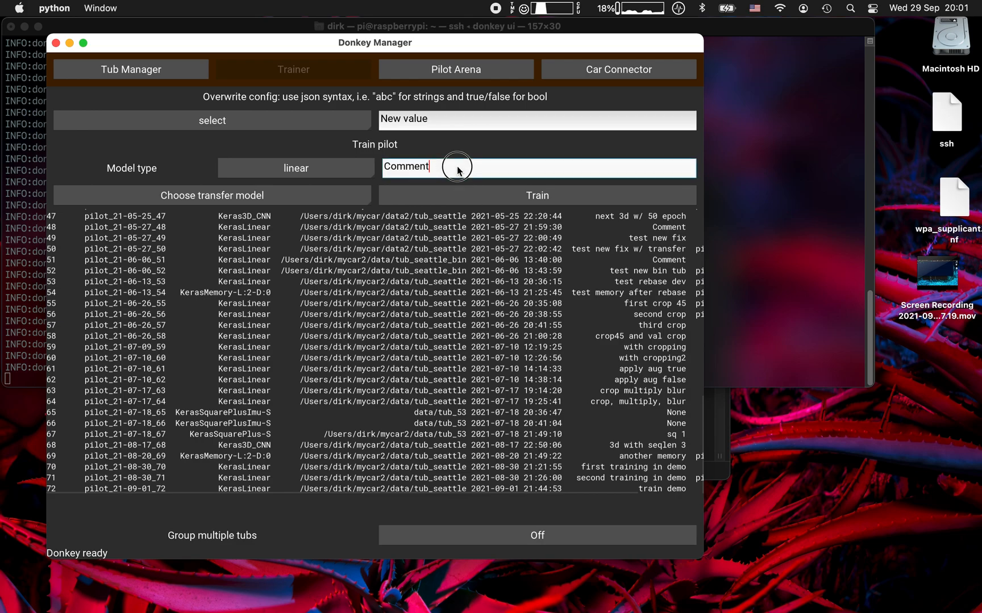
drag(456, 168, 384, 165)
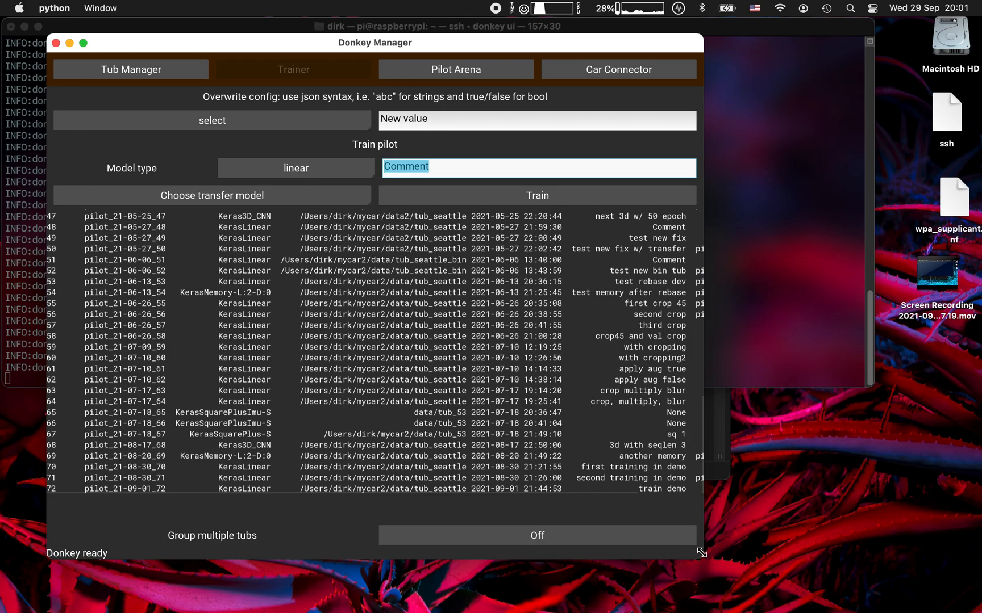
drag(702, 552, 839, 564)
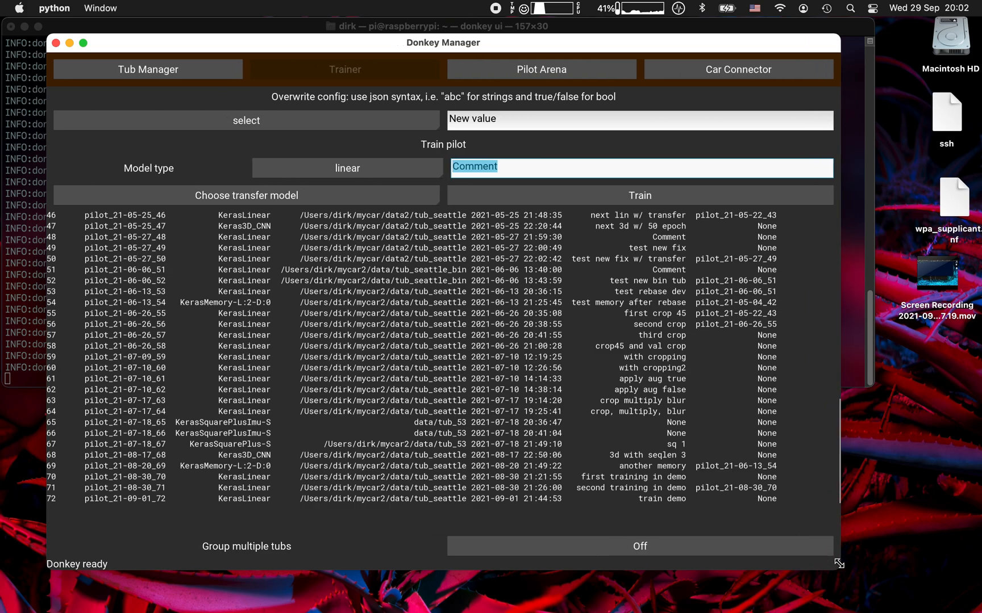
scroll(812, 430, up, 5)
scroll(811, 429, up, 5)
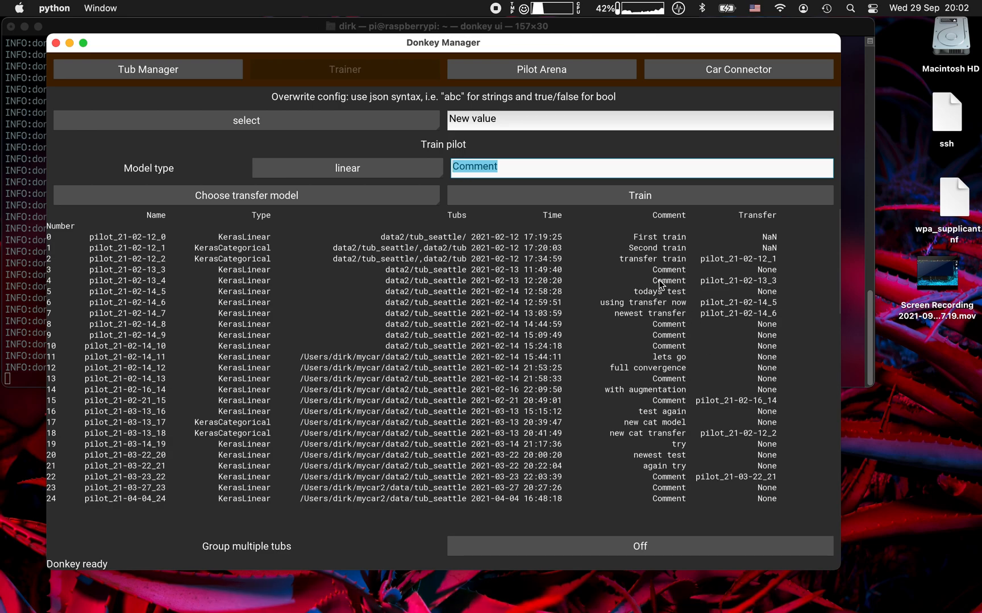
scroll(683, 239, down, 5)
scroll(684, 239, down, 5)
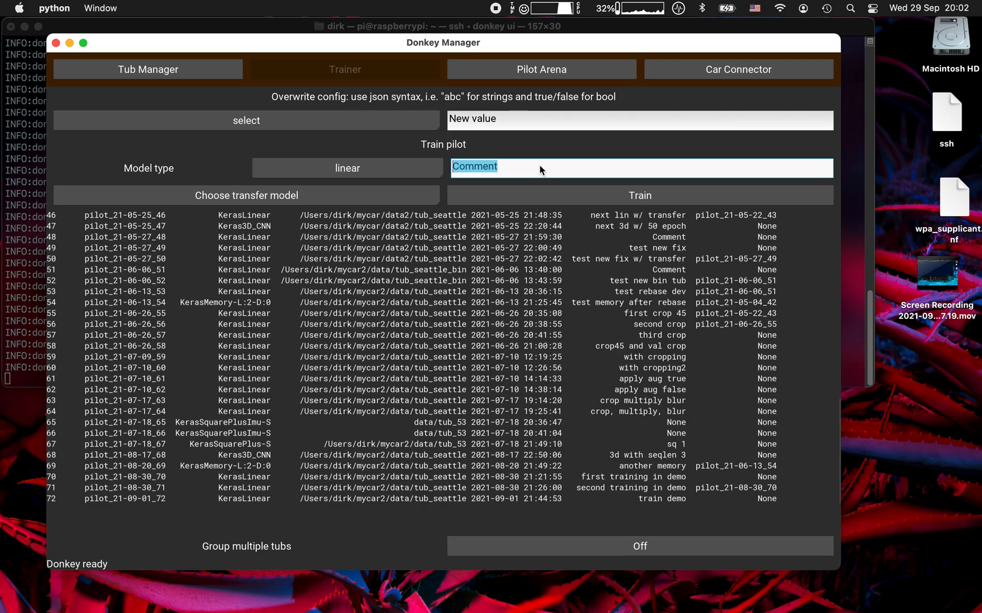
Set the pilot's training comment to "test linear" and check the available model types, keeping linear.
text(test l)
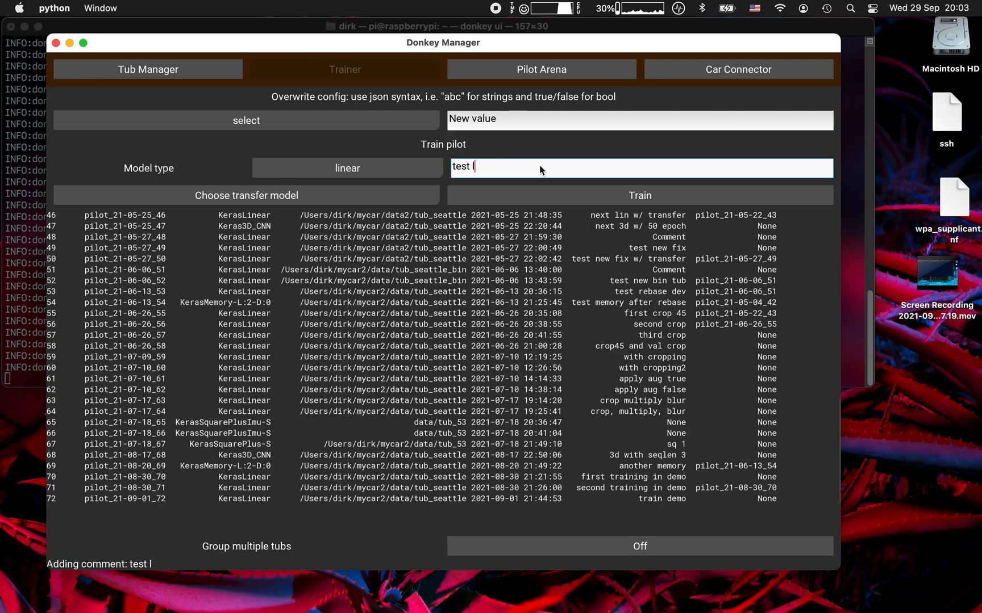
text(inear)
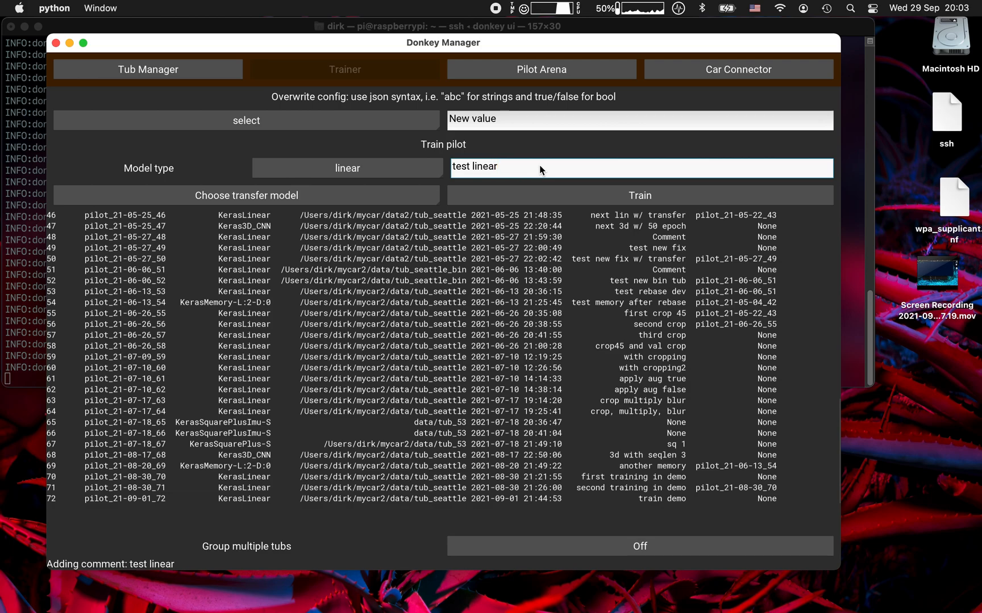
key(Return)
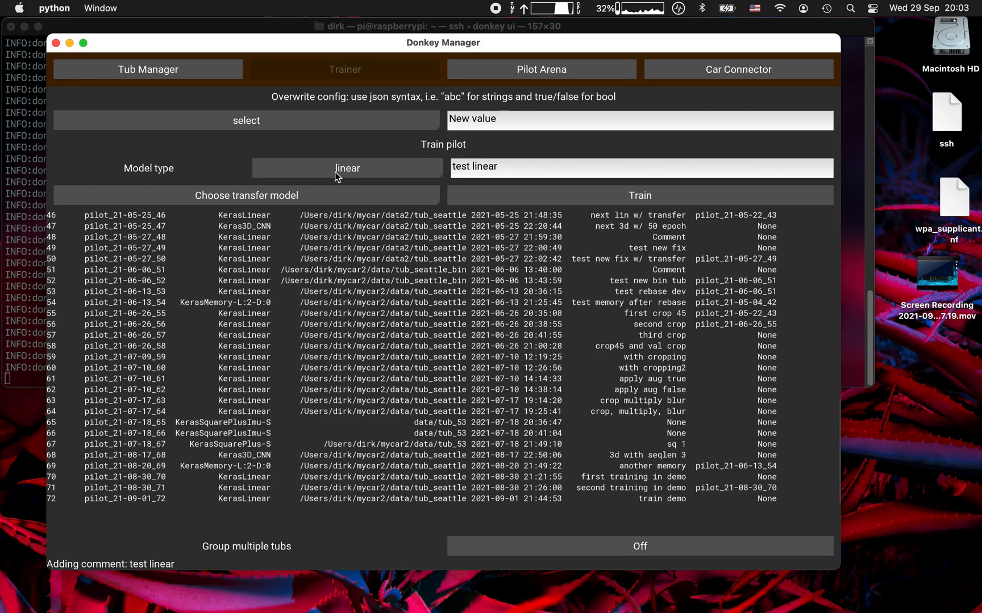
click(314, 172)
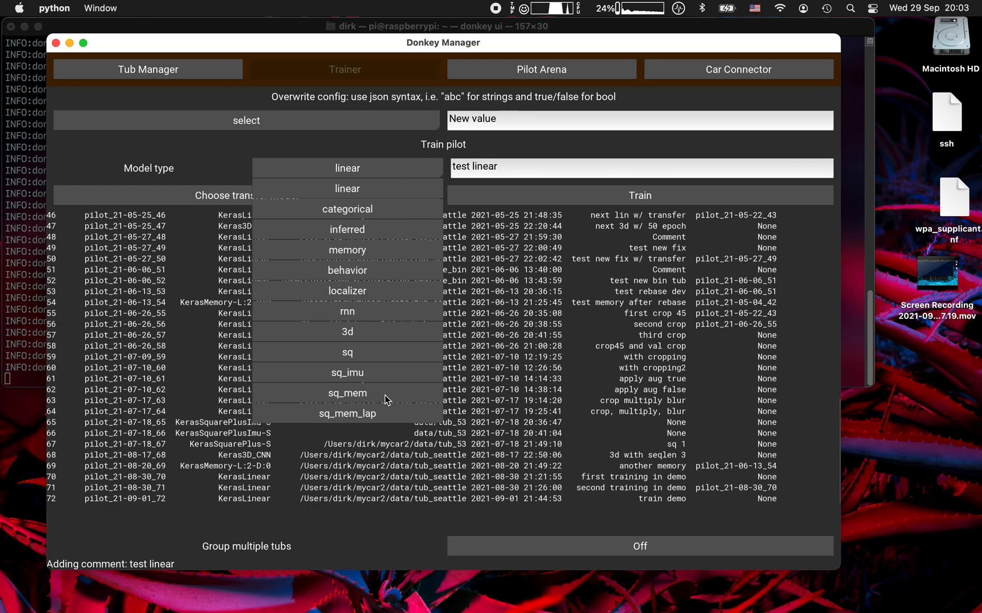
click(363, 166)
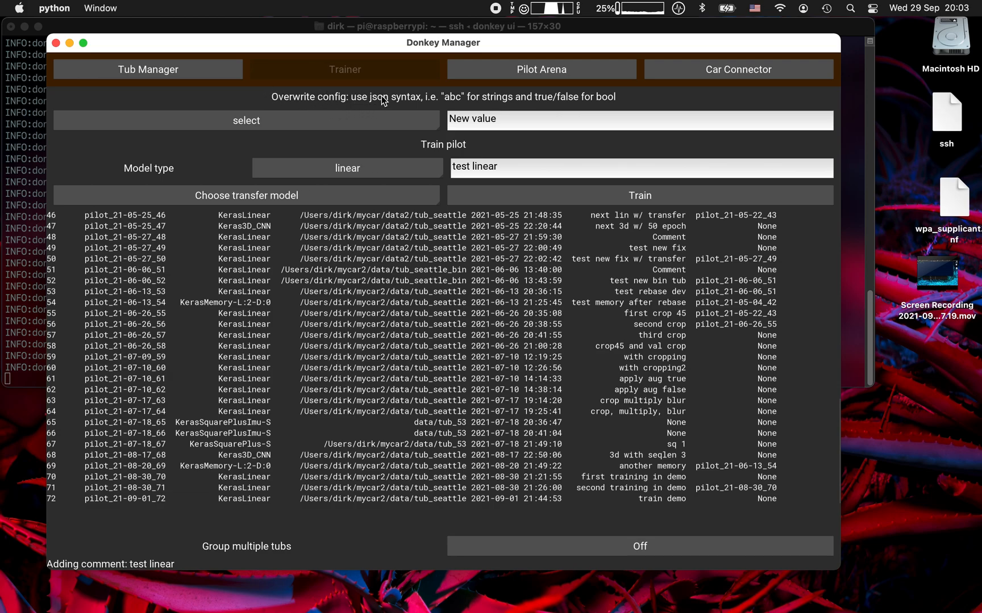
Look through the list of overridable config parameters, examining their names and values from AI_LAUNCH_DURATION to the ROI_TRAPEZE and GPIO settings.
click(258, 121)
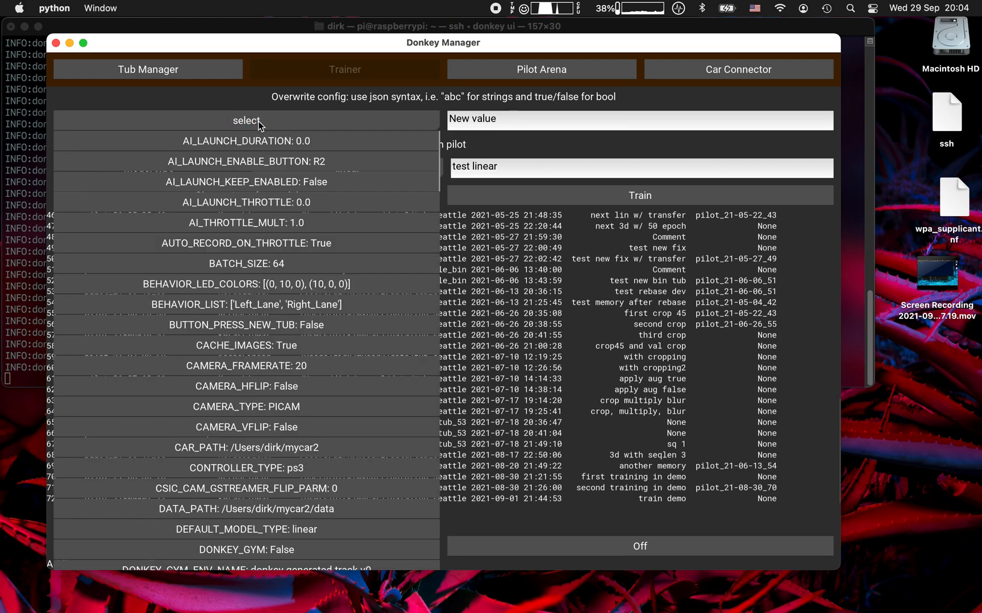
scroll(266, 175, down, 5)
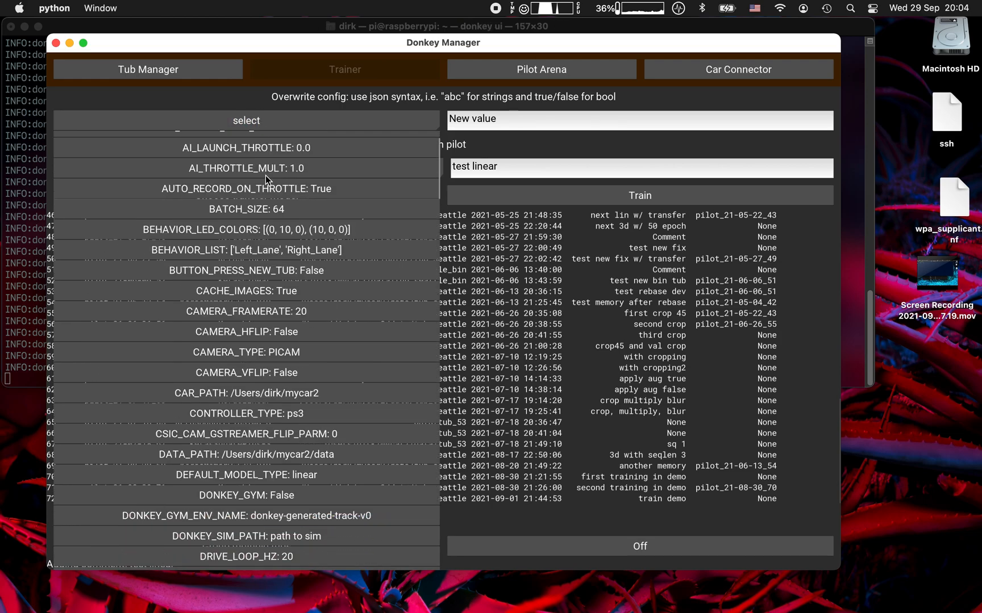
scroll(266, 175, down, 12)
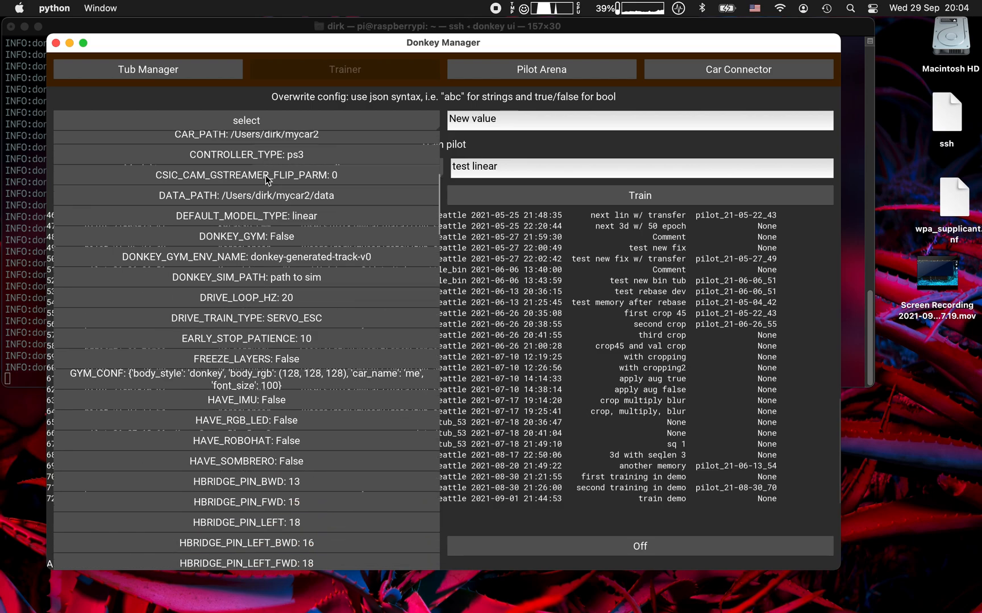
scroll(265, 174, down, 5)
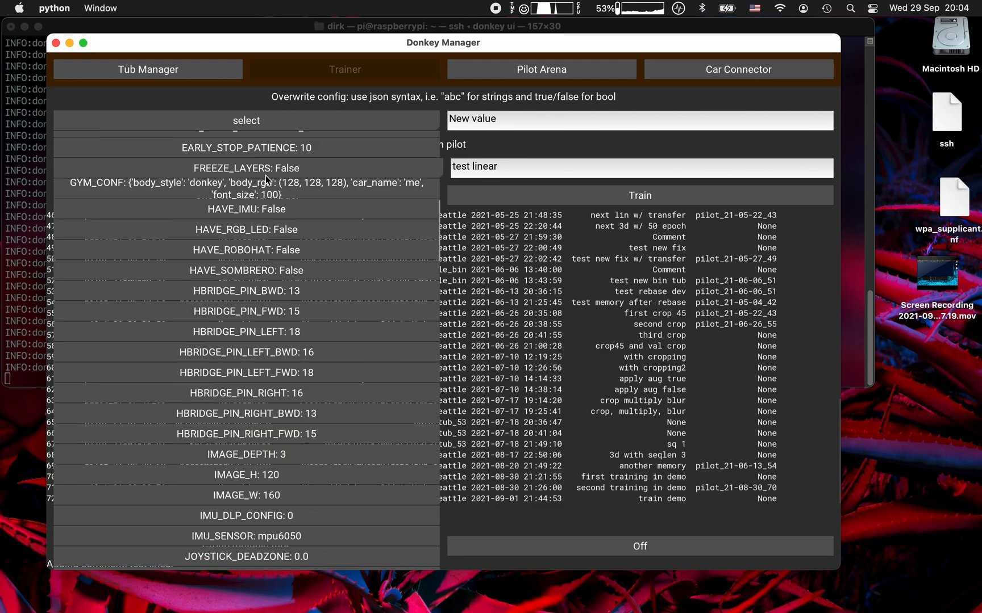
scroll(265, 175, down, 7)
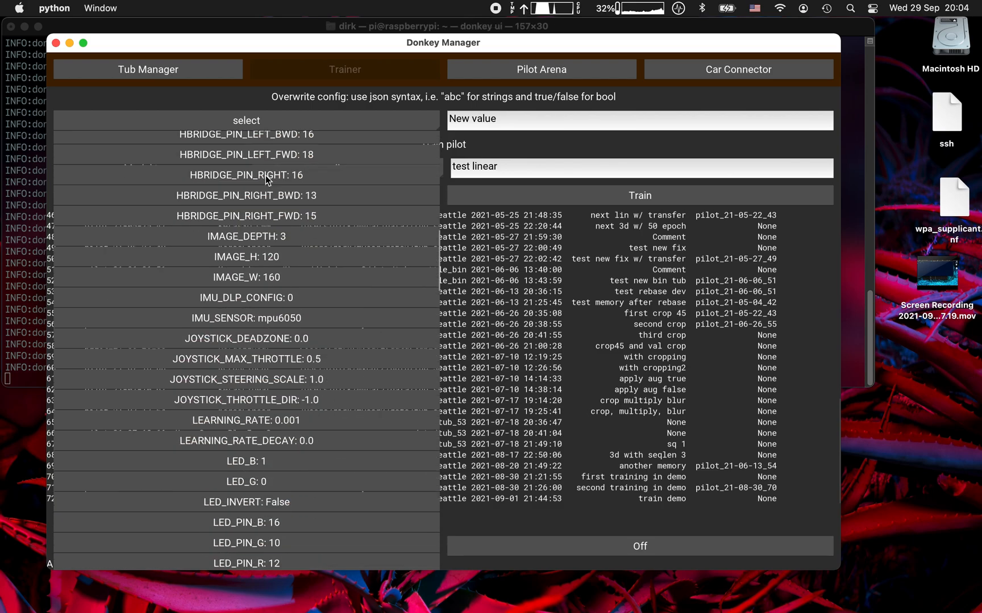
scroll(266, 175, down, 12)
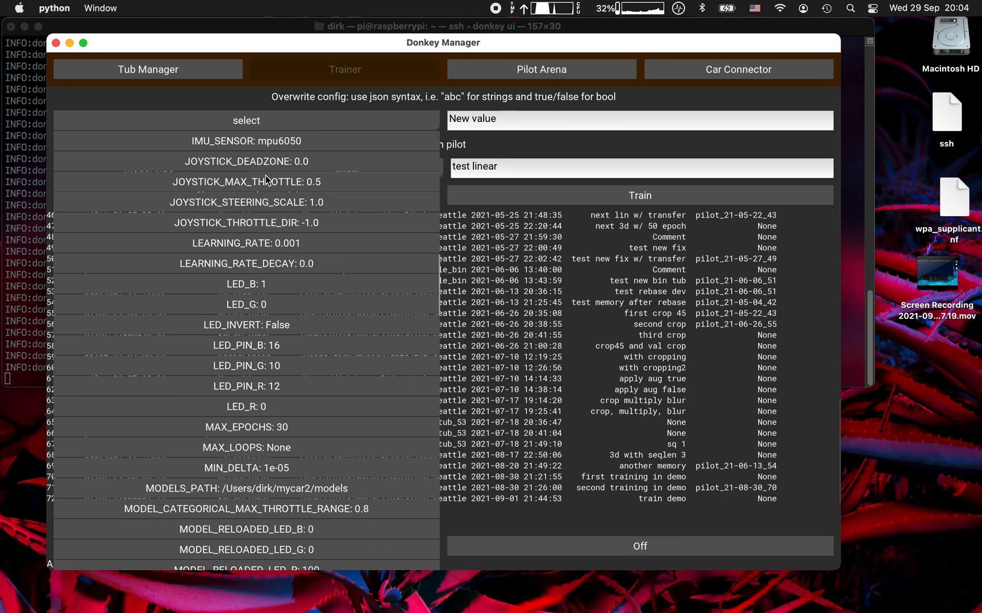
scroll(265, 180, down, 5)
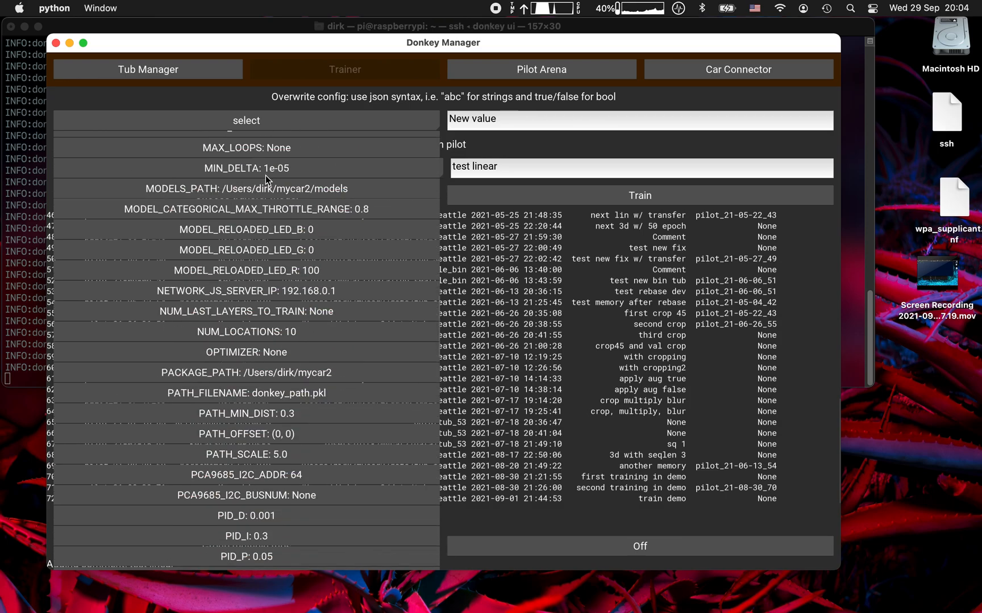
scroll(265, 179, down, 6)
scroll(265, 175, down, 4)
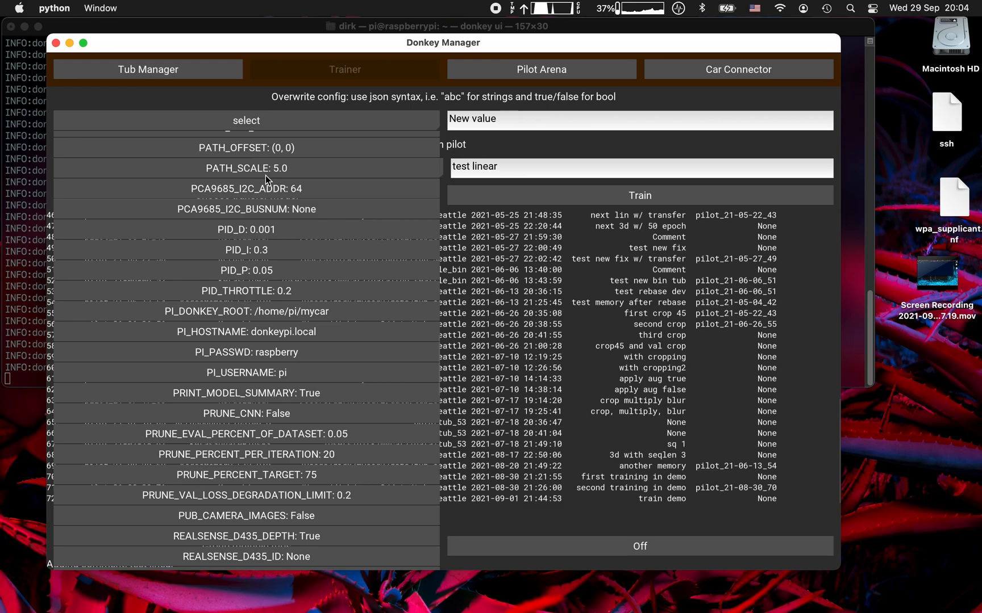
scroll(266, 175, down, 4)
scroll(265, 175, down, 7)
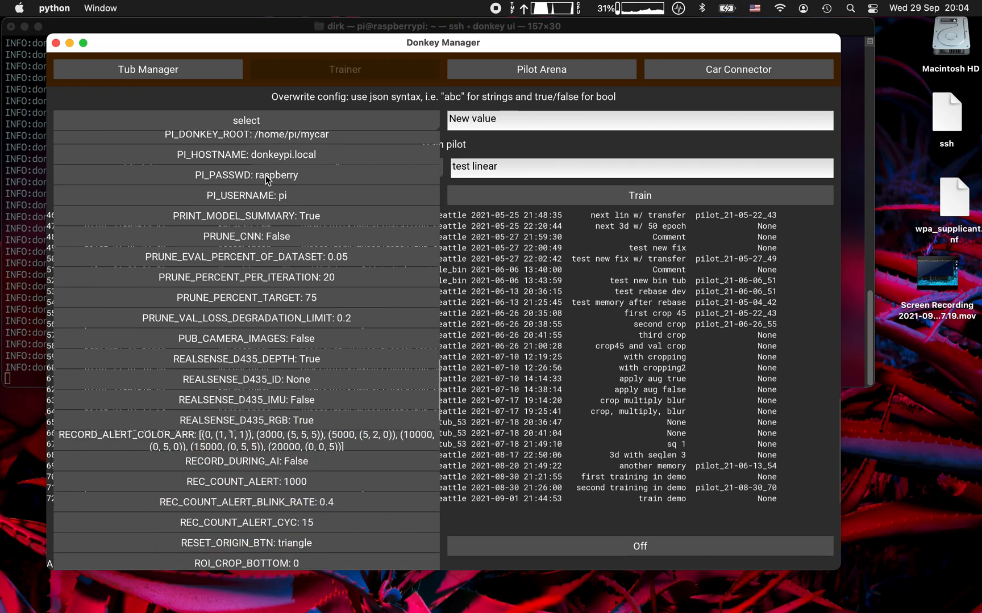
scroll(265, 177, down, 5)
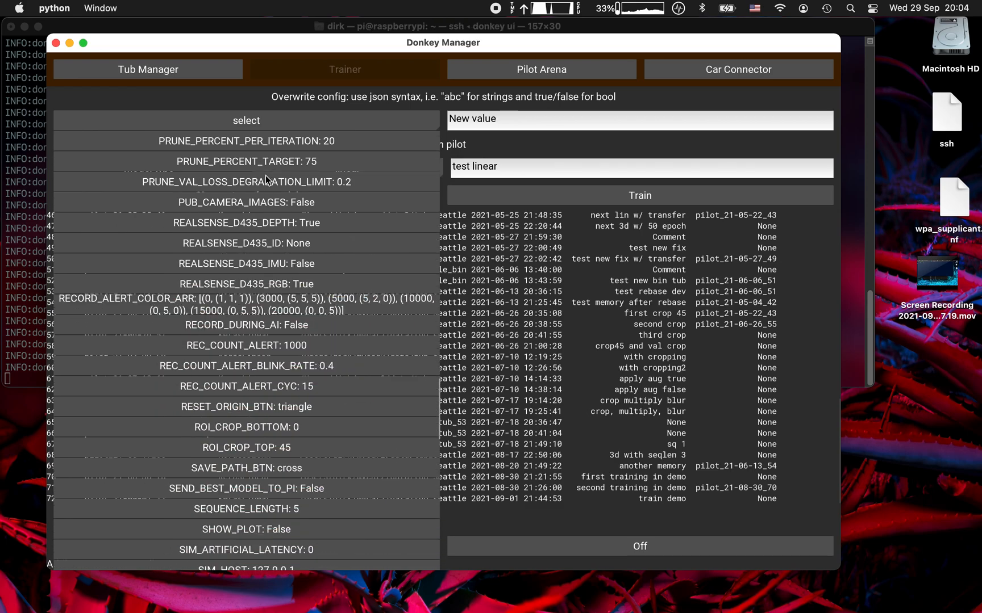
scroll(265, 175, down, 12)
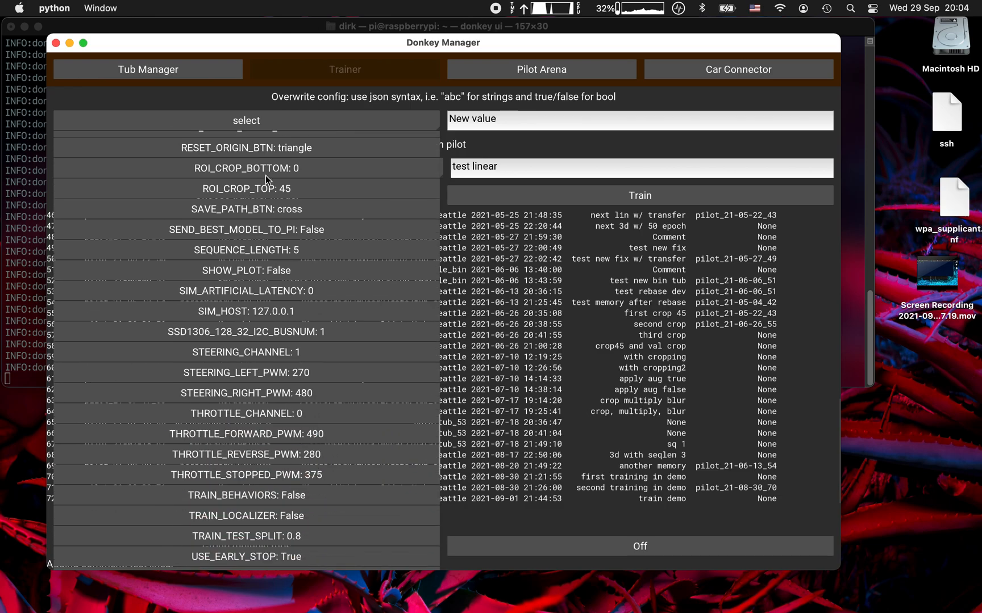
scroll(265, 175, down, 4)
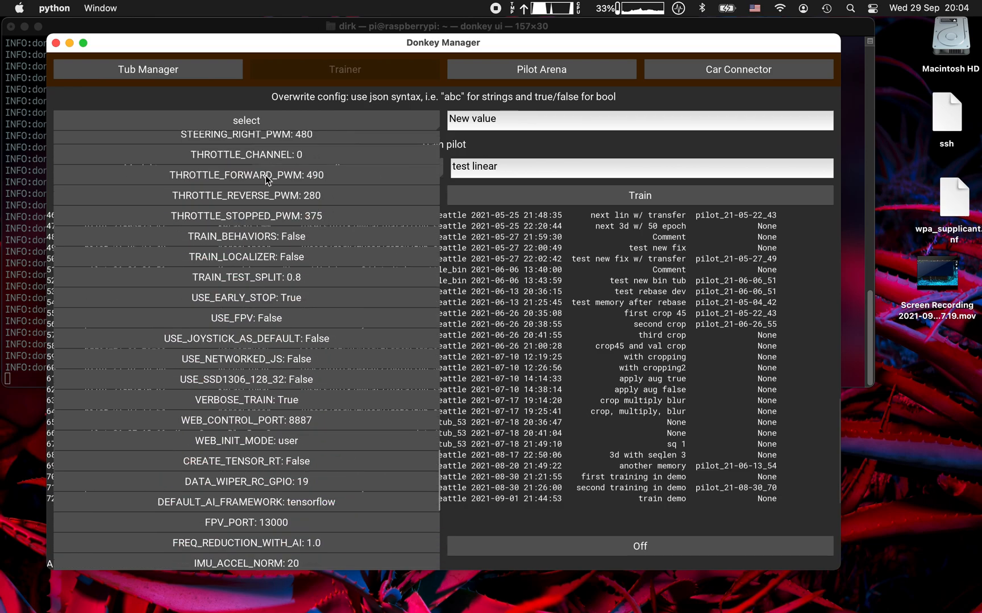
scroll(266, 175, down, 4)
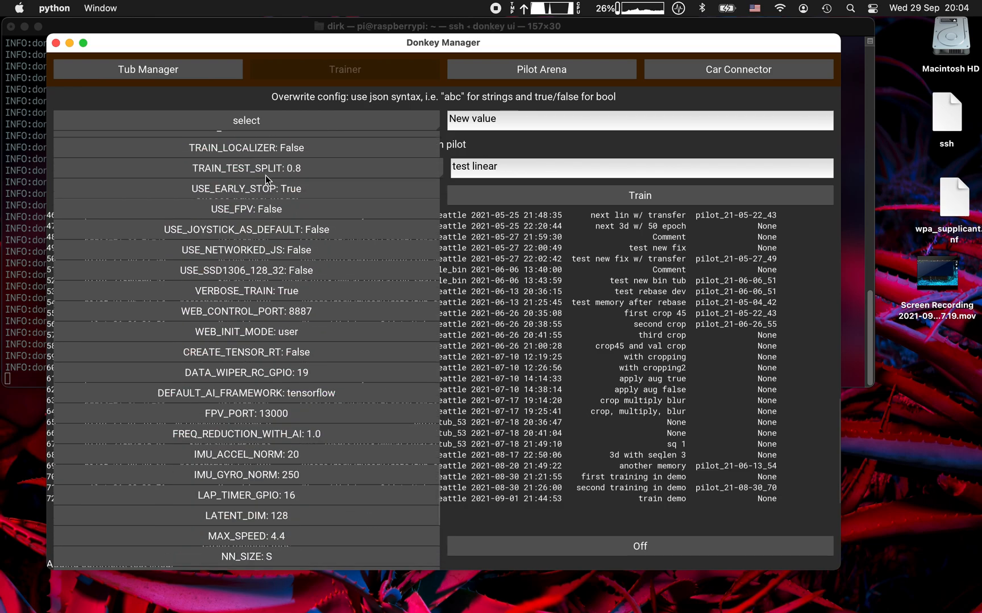
scroll(266, 174, down, 5)
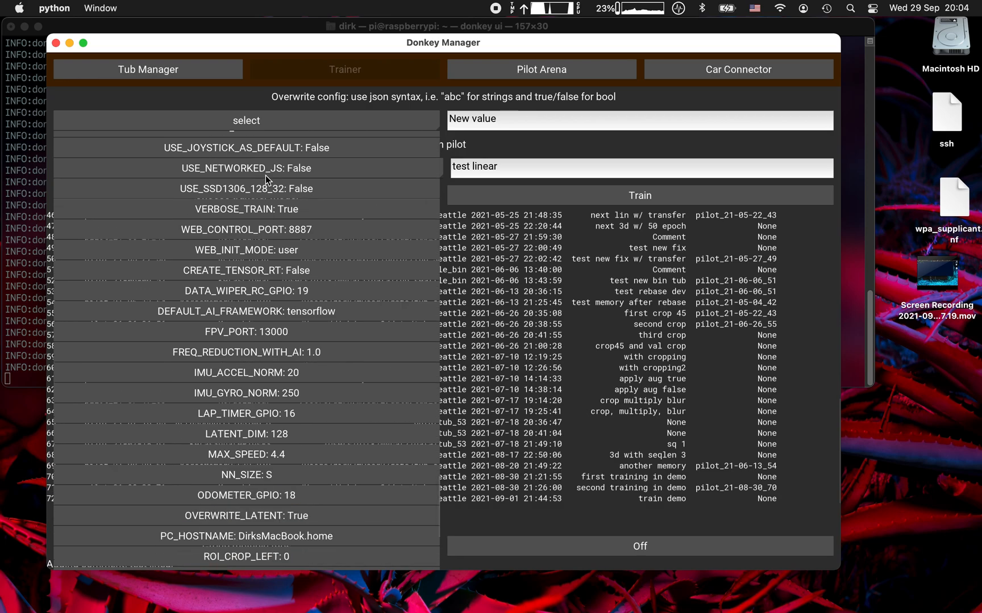
scroll(266, 175, down, 3)
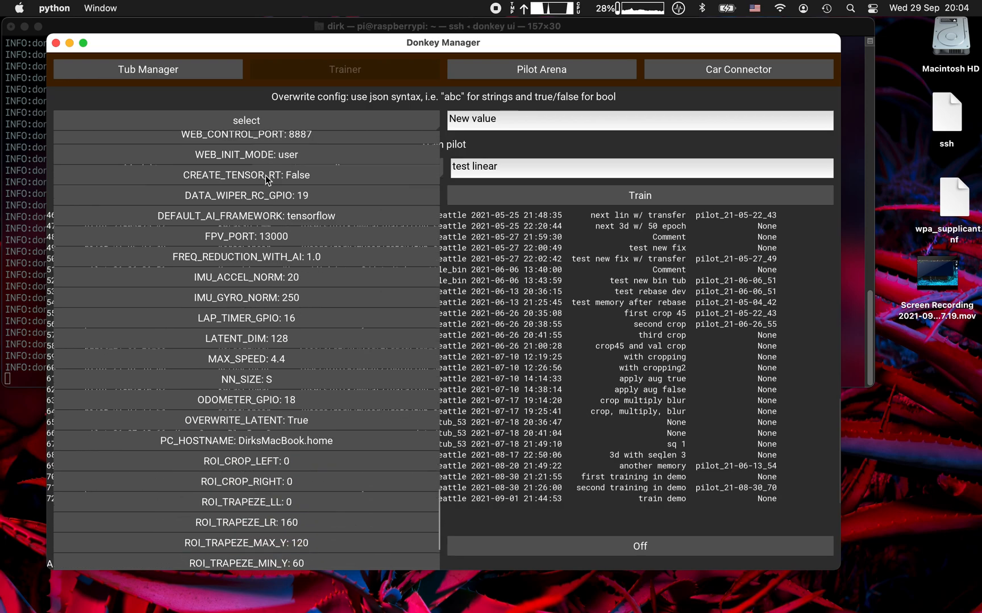
scroll(265, 175, down, 1)
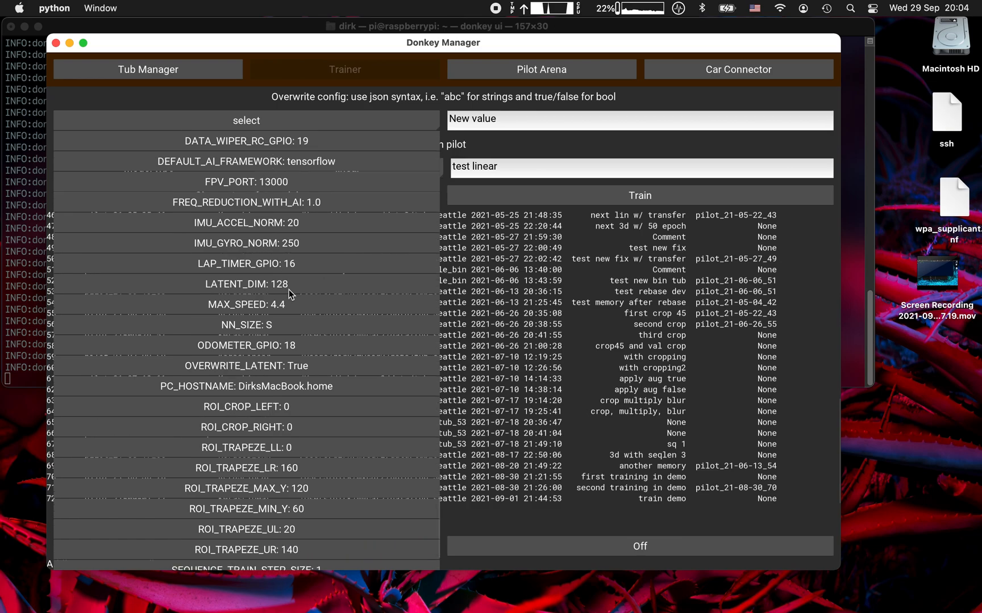
scroll(288, 290, down, 4)
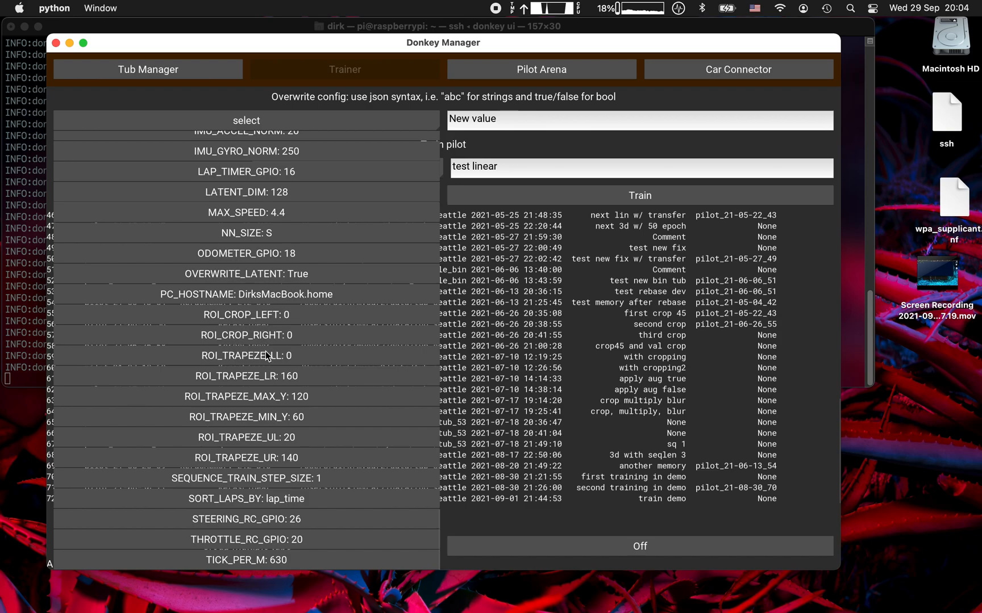
Override the MAX_EPOCHS config parameter with a value of 2.
scroll(267, 355, up, 6)
scroll(267, 355, up, 15)
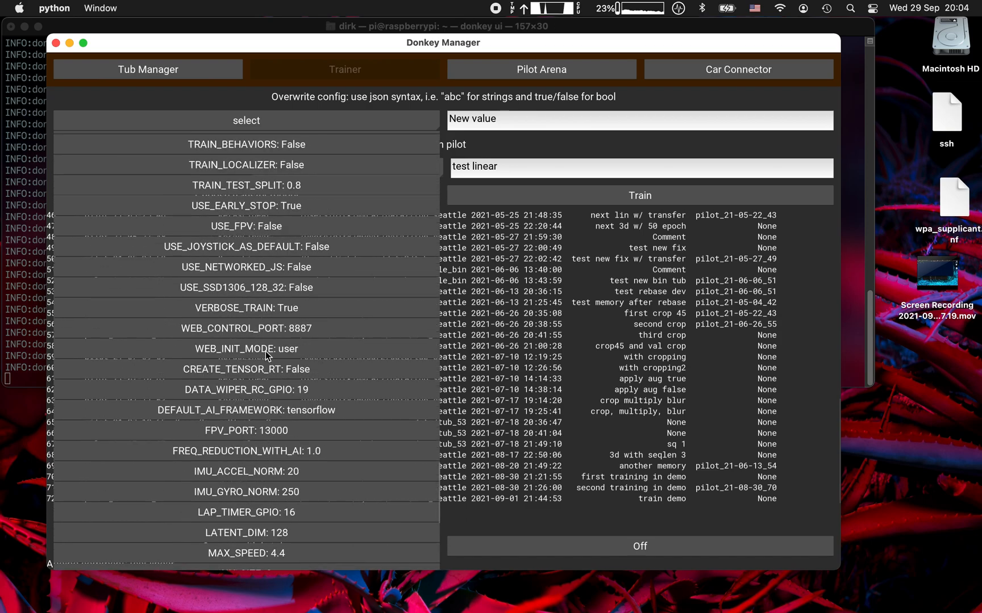
scroll(265, 355, up, 15)
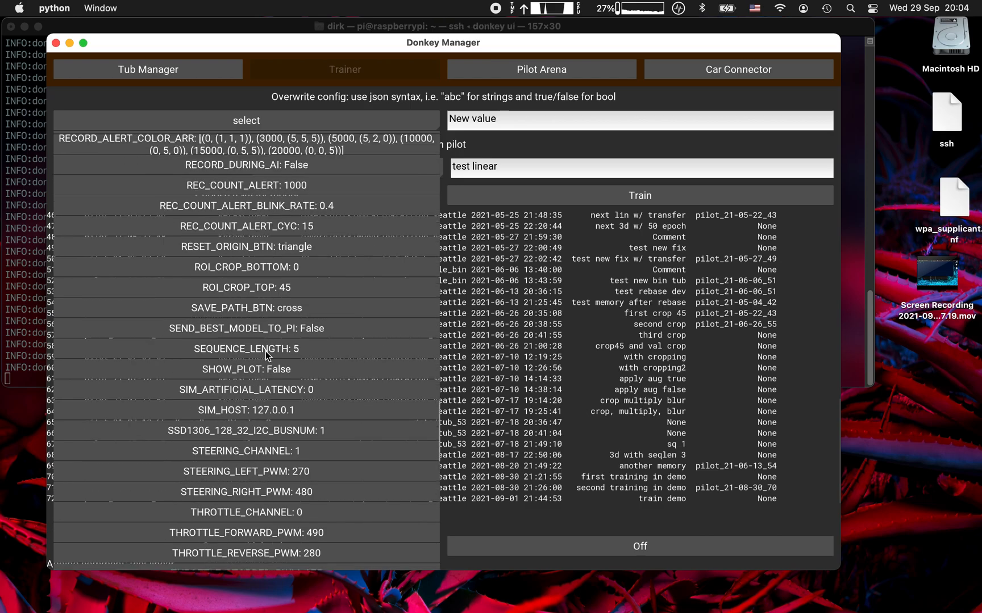
scroll(265, 352, up, 15)
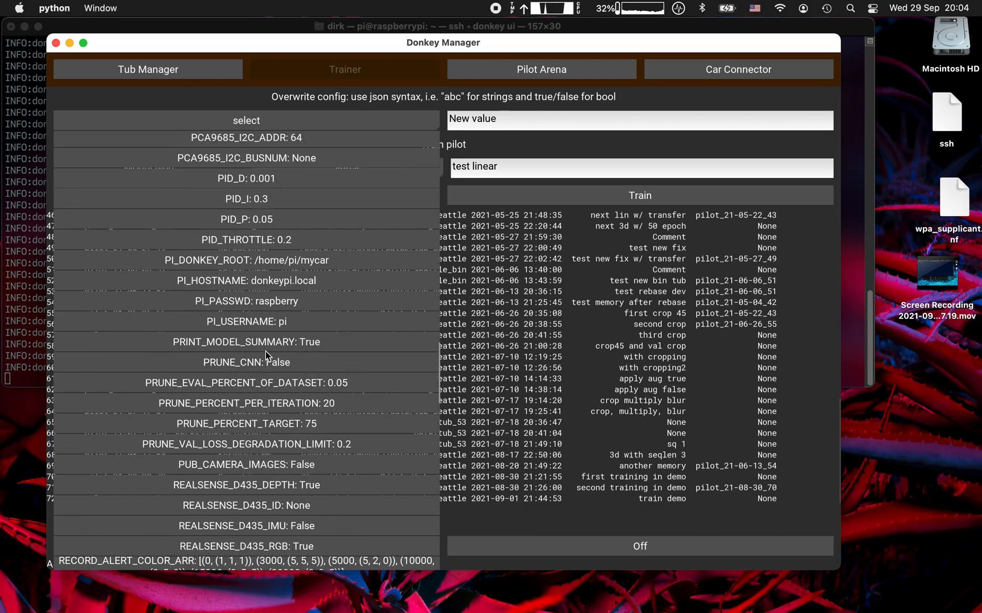
scroll(265, 351, up, 6)
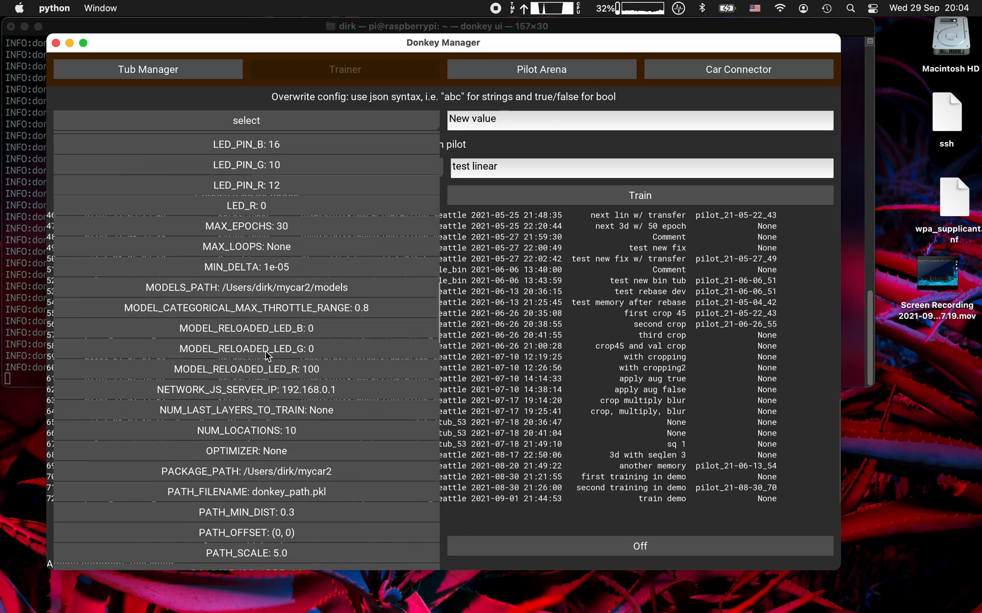
scroll(265, 351, up, 4)
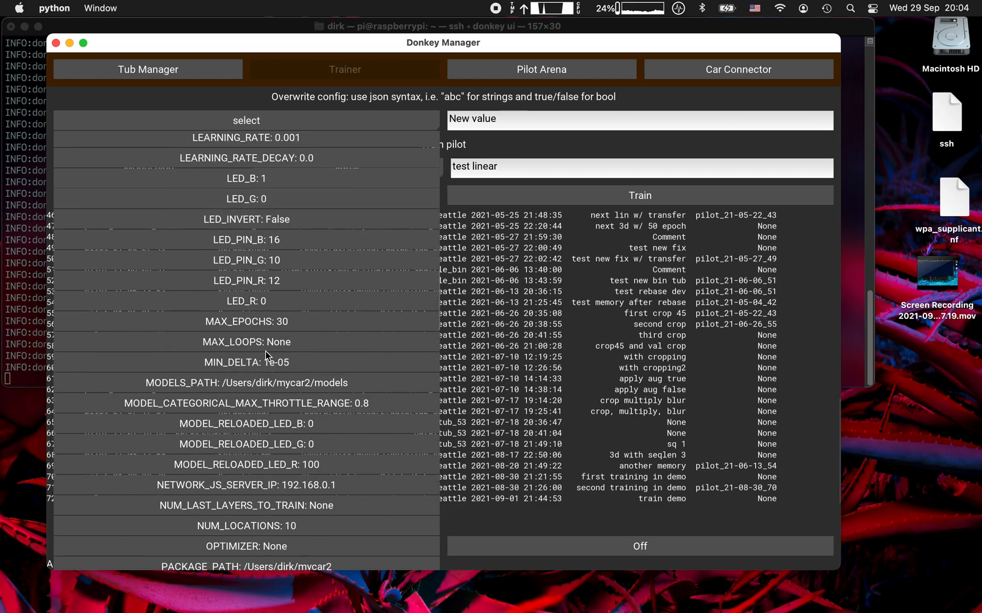
click(283, 325)
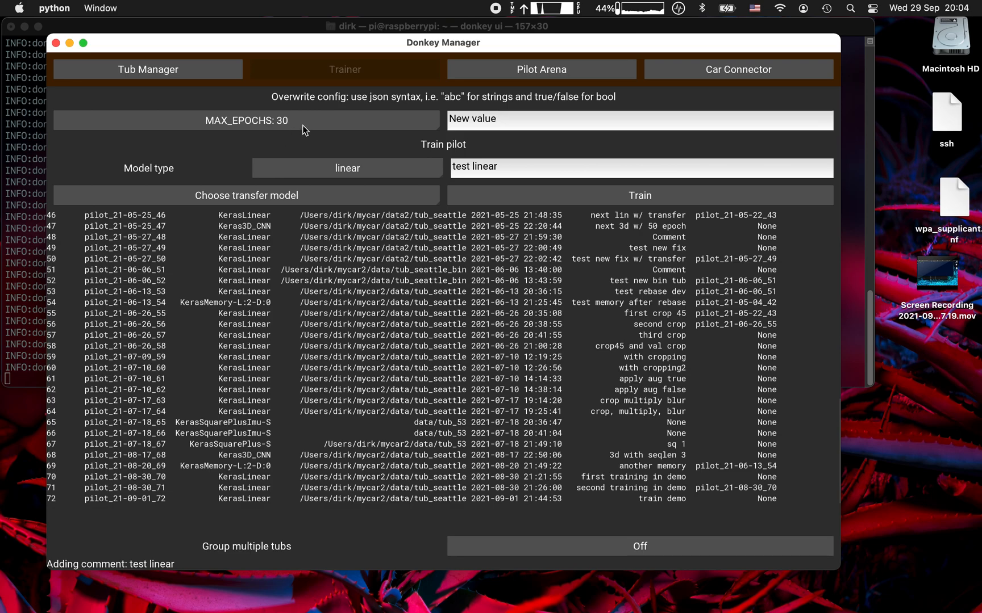
click(526, 121)
drag(526, 119, 447, 118)
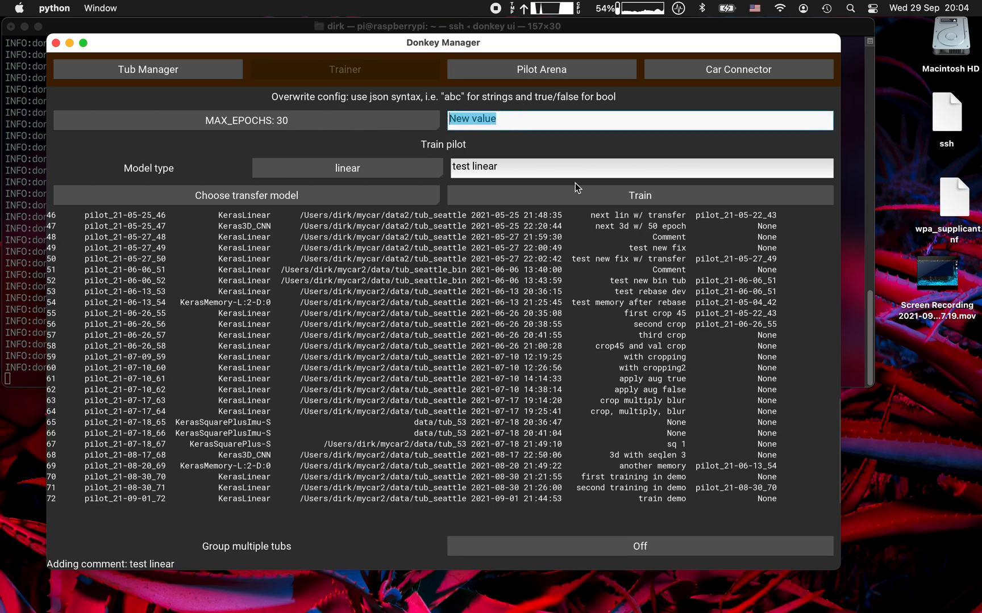
text(2)
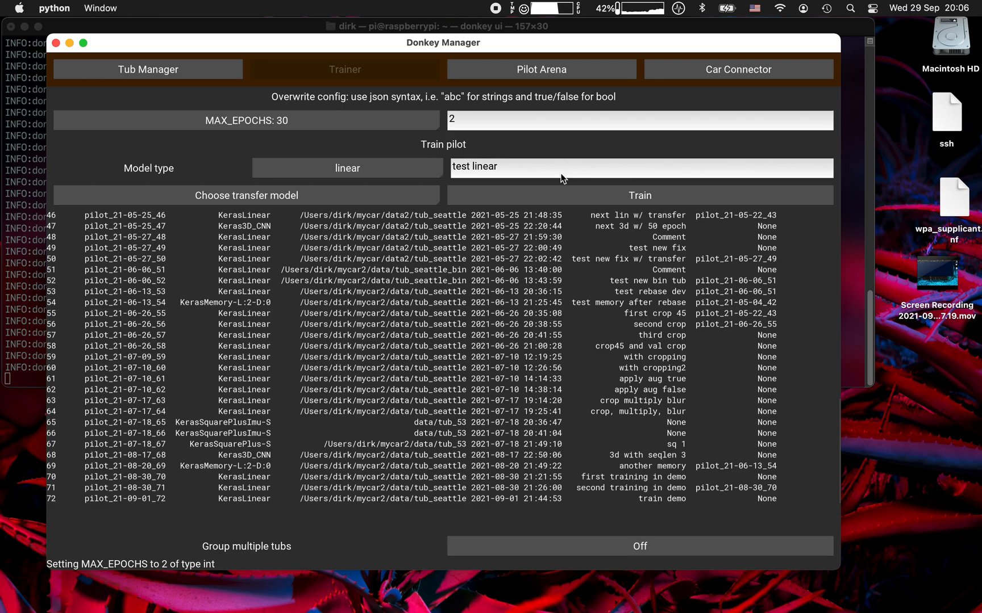
Start training the linear pilot, check its training log in Terminal and return to Donkey Manager.
click(553, 197)
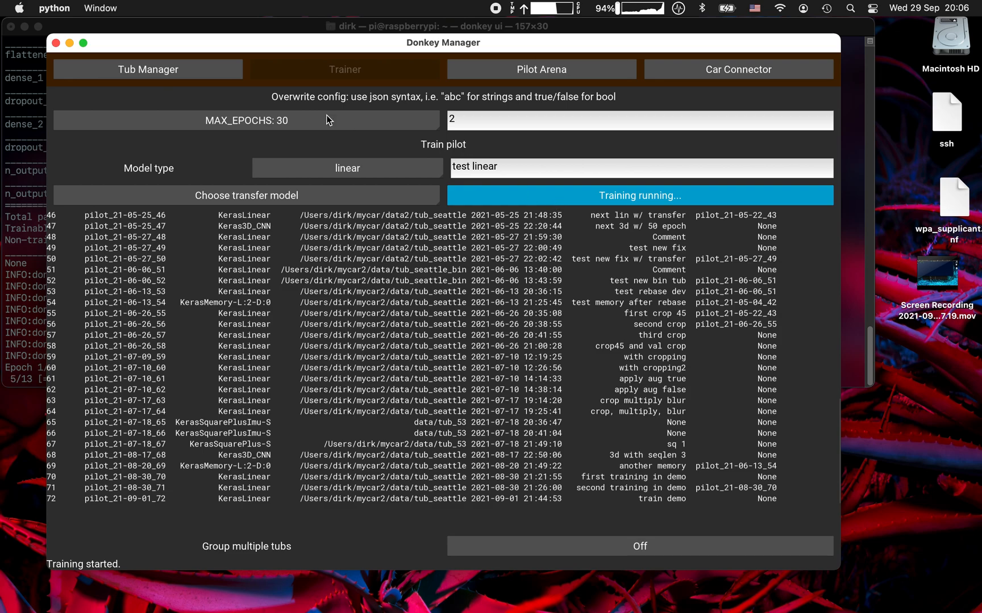
click(235, 26)
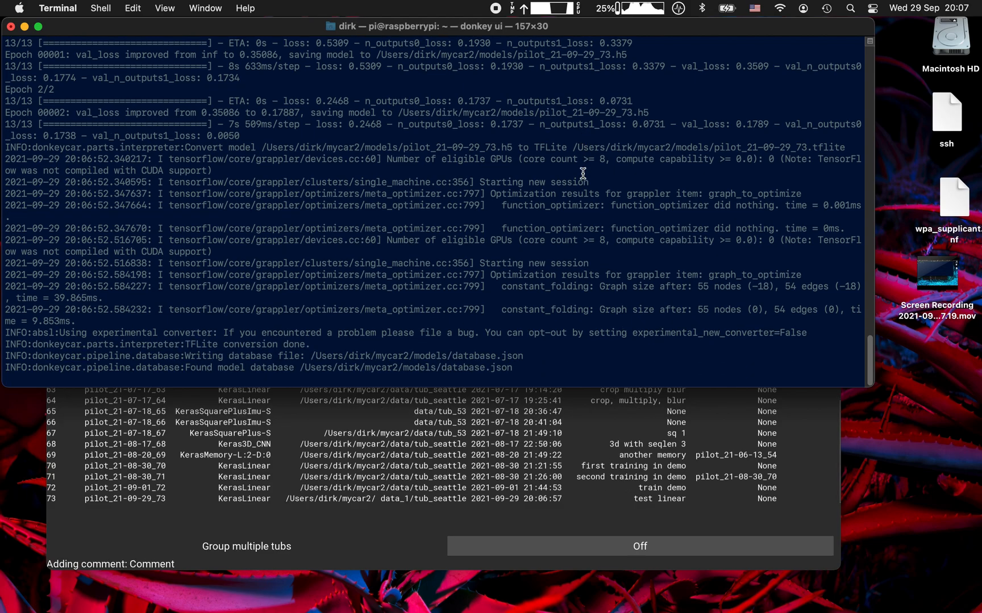
click(358, 558)
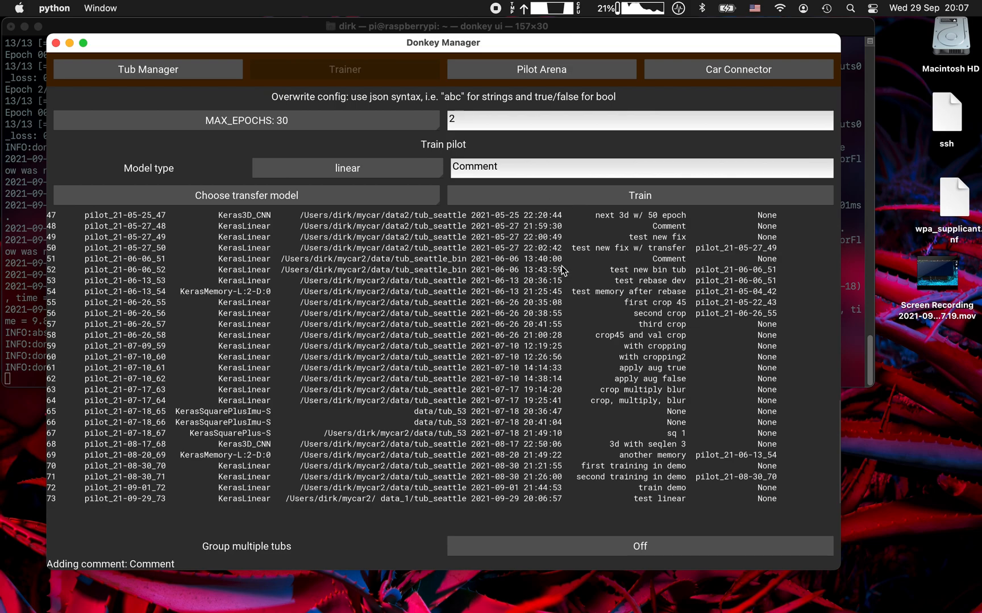
Examine the updated pilot table, comparing the newly trained pilot's entry with the tubs, comments and transfer models of earlier pilots.
scroll(578, 340, up, 2)
scroll(578, 340, down, 2)
drag(423, 487, 403, 480)
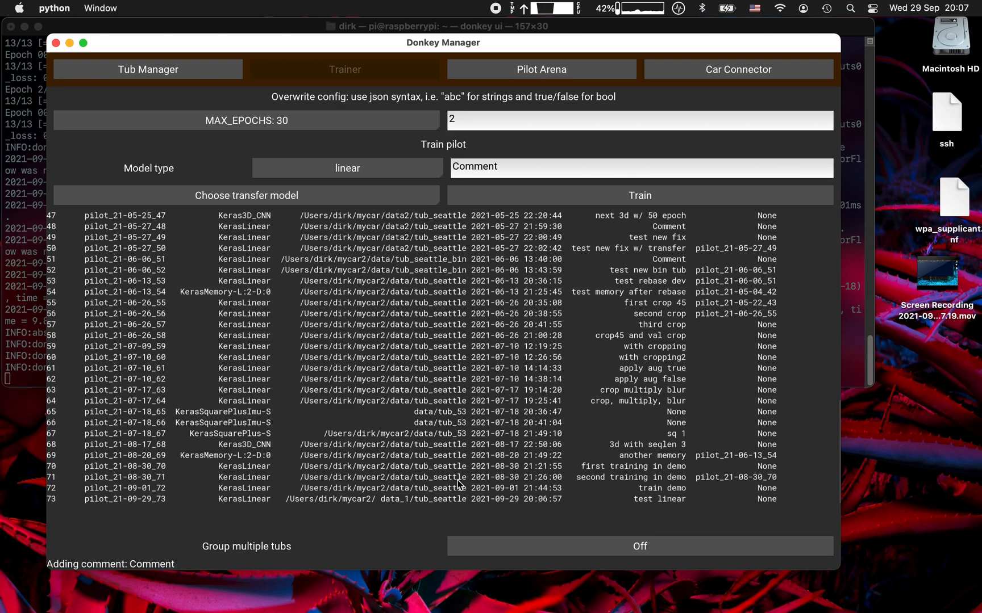
scroll(458, 484, up, 10)
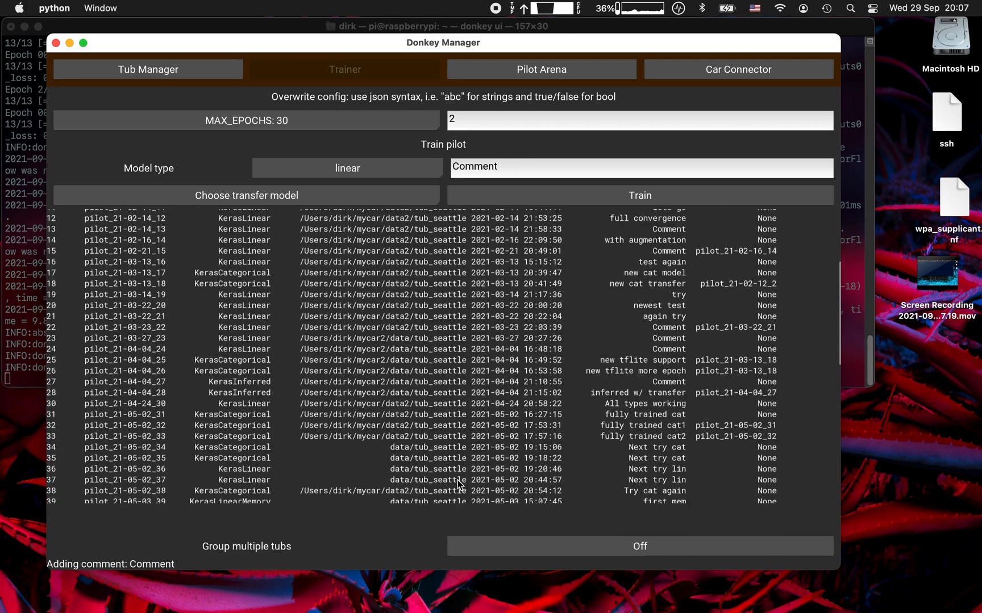
scroll(458, 484, up, 4)
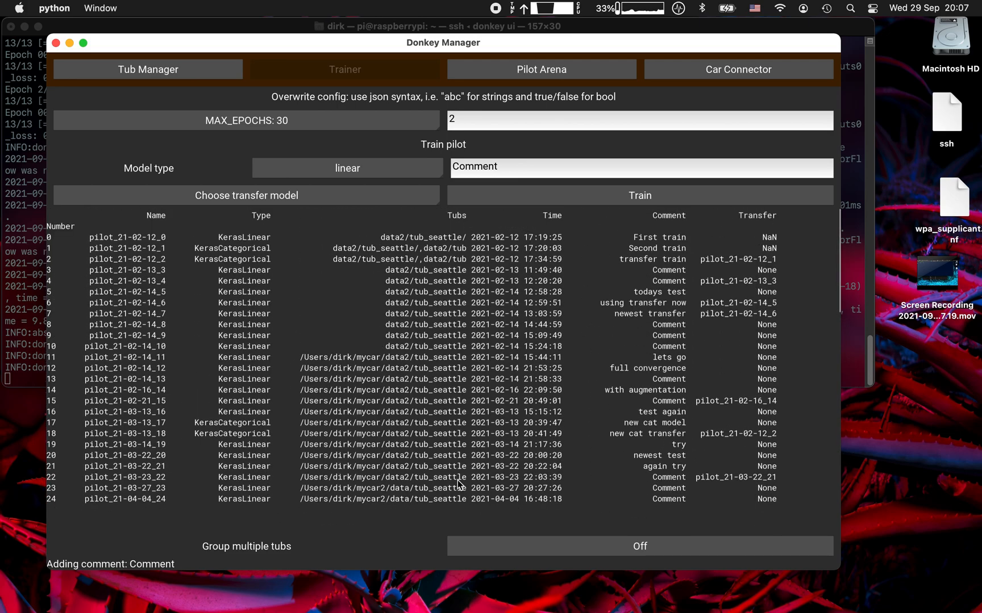
scroll(457, 480, down, 12)
scroll(457, 480, down, 3)
scroll(457, 480, up, 10)
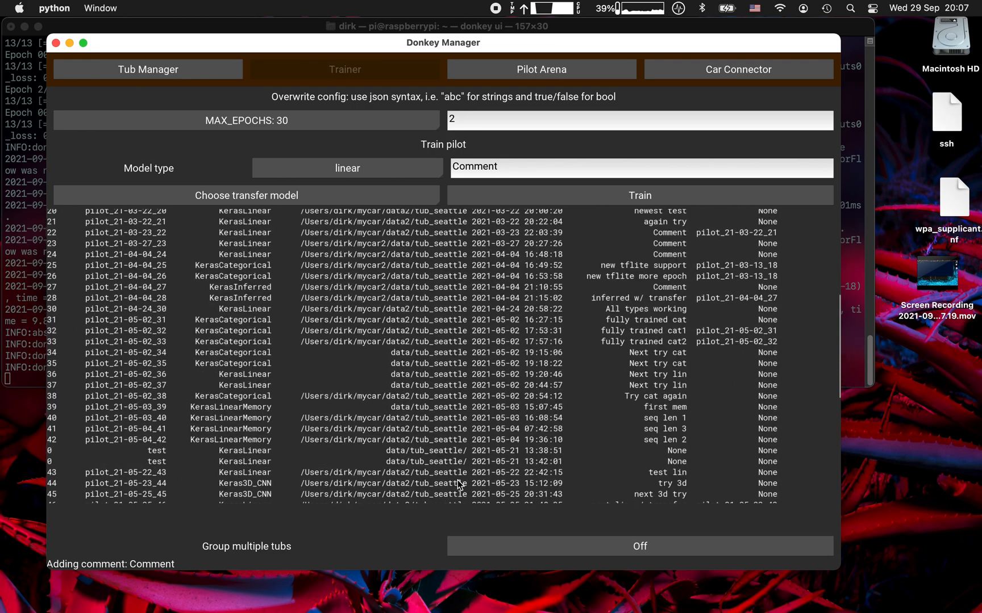
scroll(459, 485, up, 7)
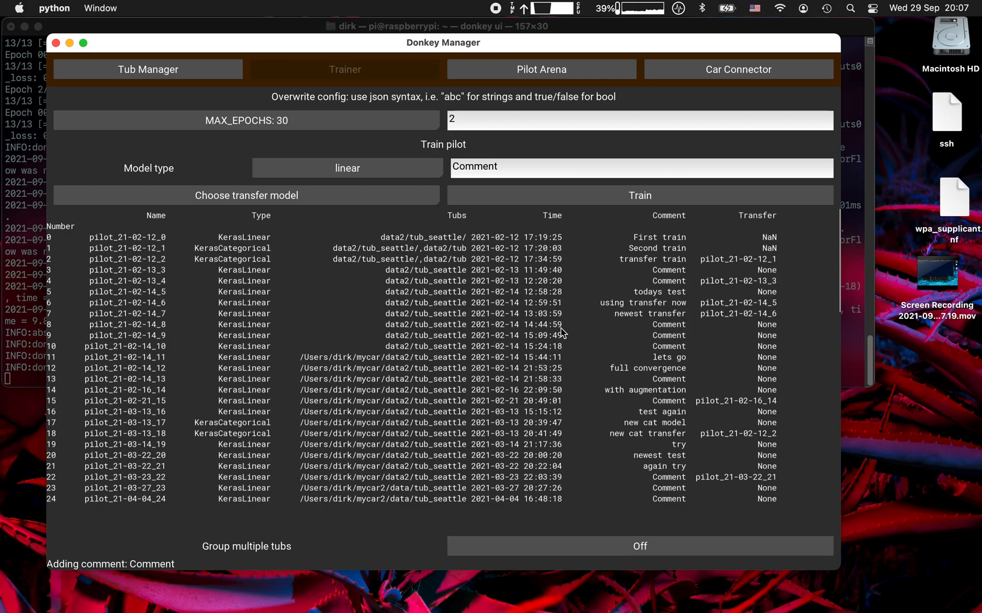
scroll(560, 340, down, 10)
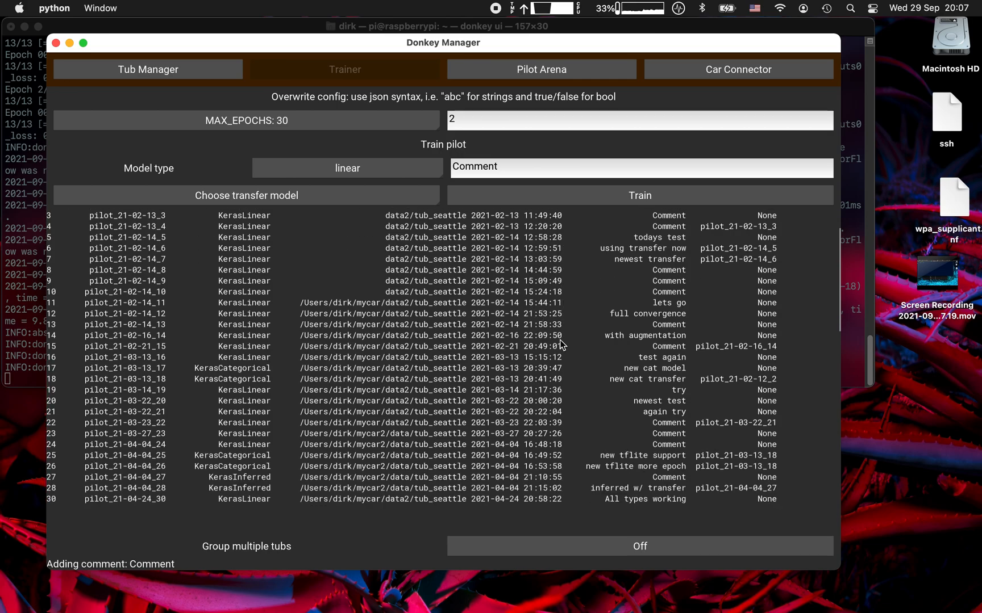
scroll(560, 339, down, 5)
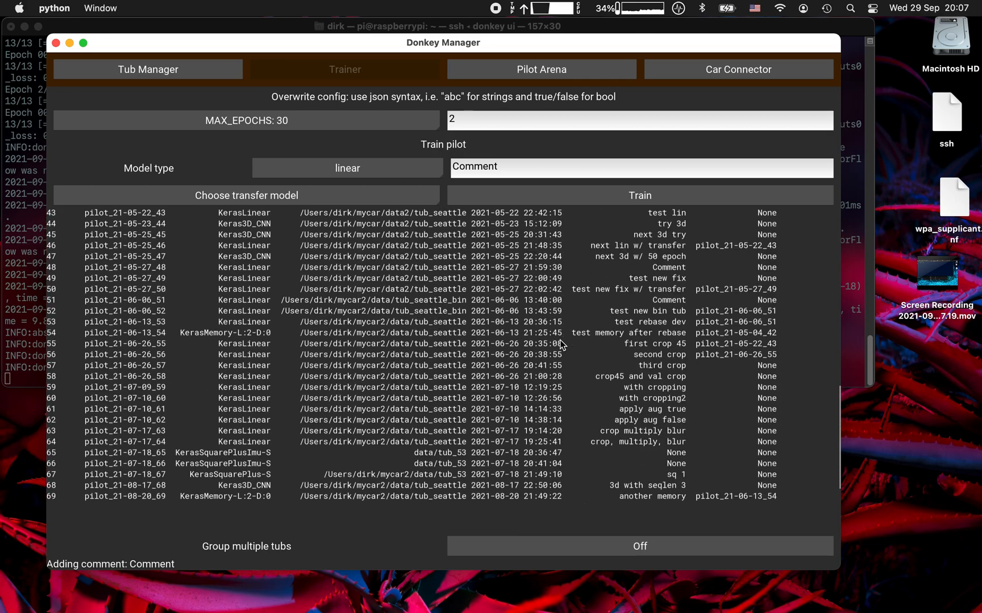
Review the full pilot history from the earliest entries to the newest pilot, checking comments and transfer models.
scroll(560, 340, down, 2)
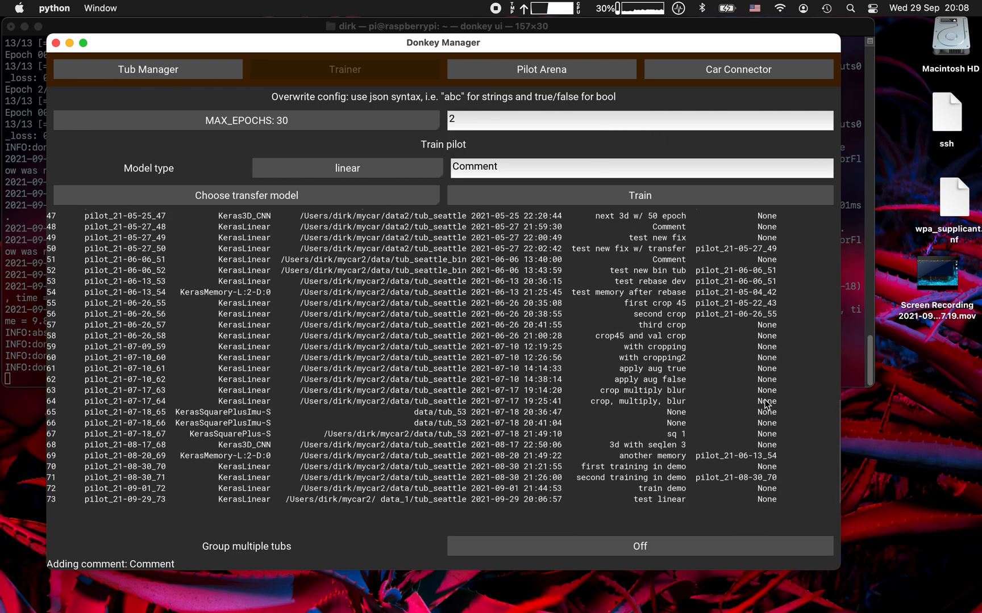
scroll(767, 405, up, 12)
scroll(767, 404, up, 5)
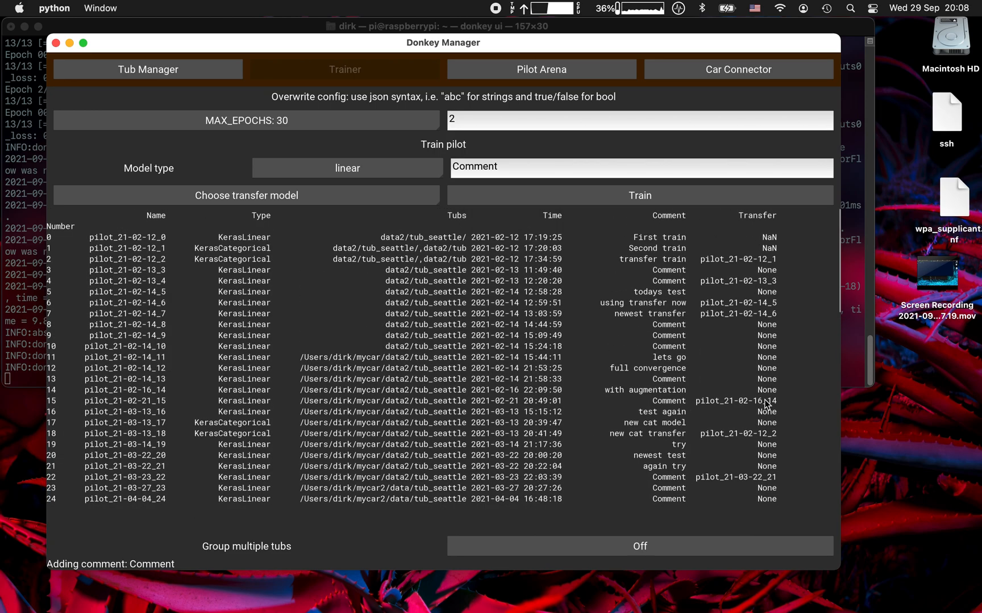
scroll(766, 404, down, 8)
scroll(764, 400, down, 9)
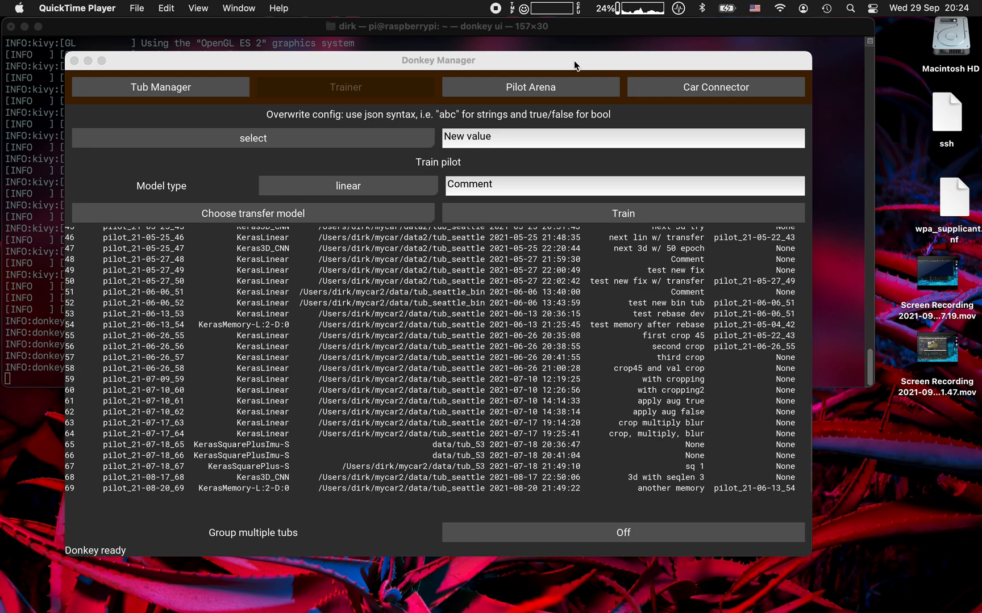
Open the Pilot Arena and move the Donkey Manager window slightly on the desktop.
click(546, 92)
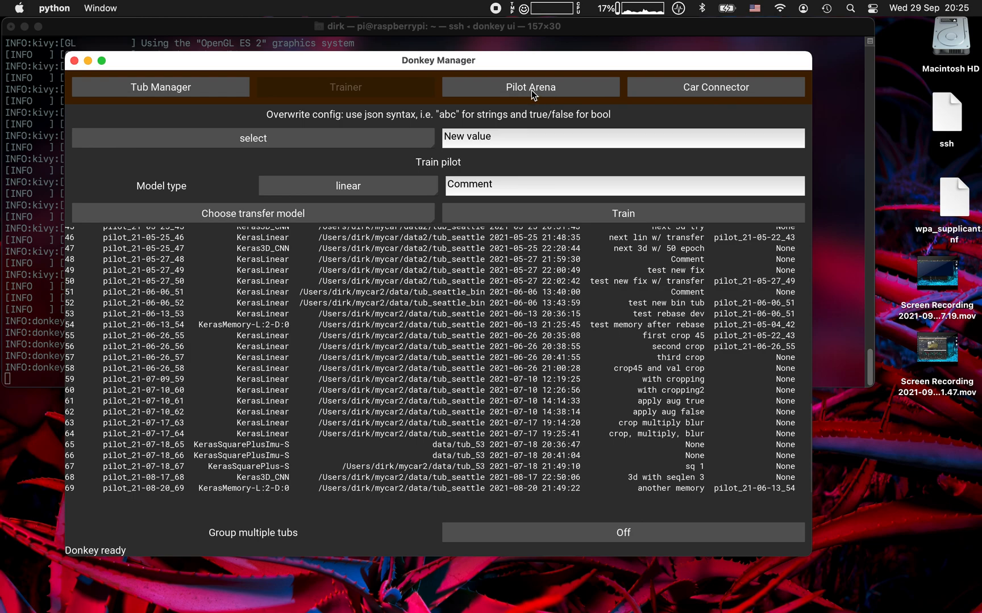
click(531, 90)
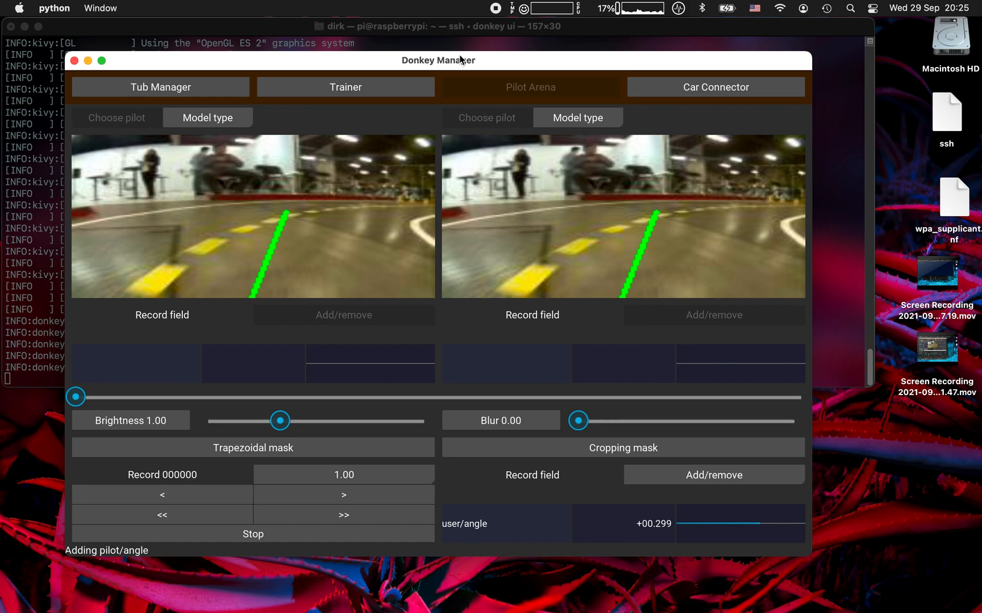
drag(462, 60, 449, 49)
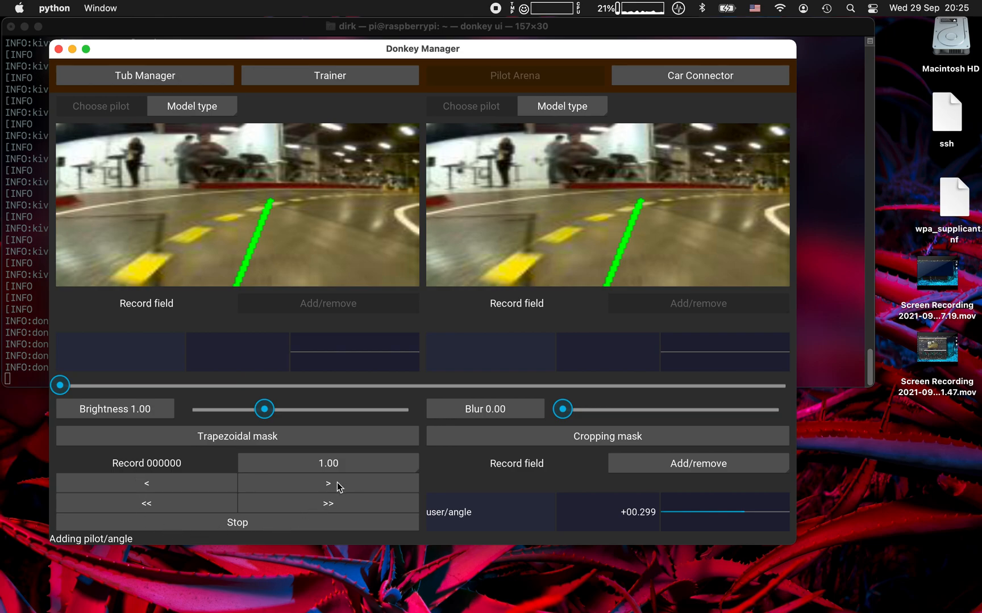
Advance the tub to record 4, return to record 1, and add user/throttle to the displayed user record fields.
click(291, 483)
click(291, 483)
click(291, 484)
click(291, 485)
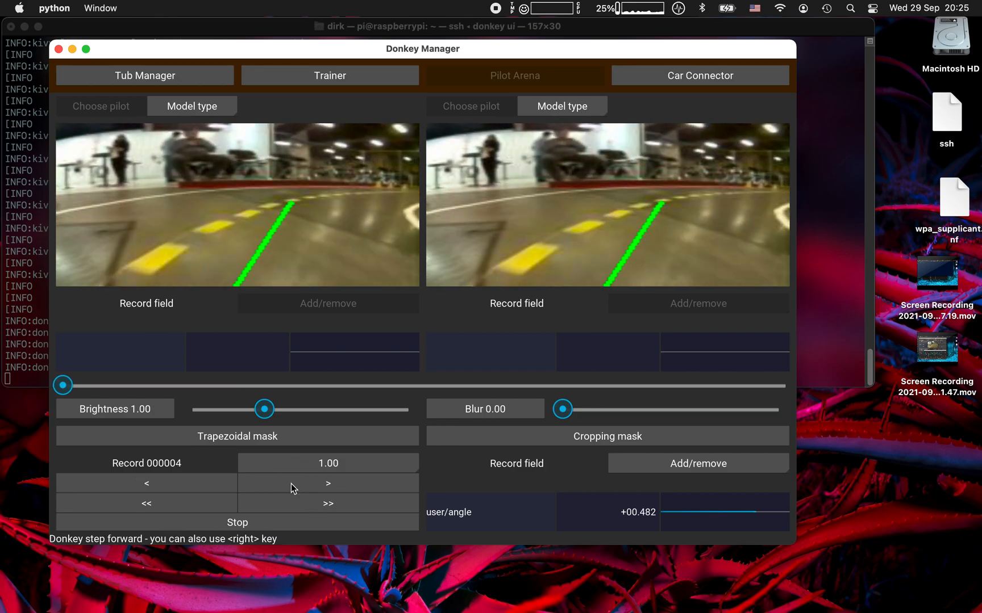
click(199, 491)
click(200, 490)
click(199, 490)
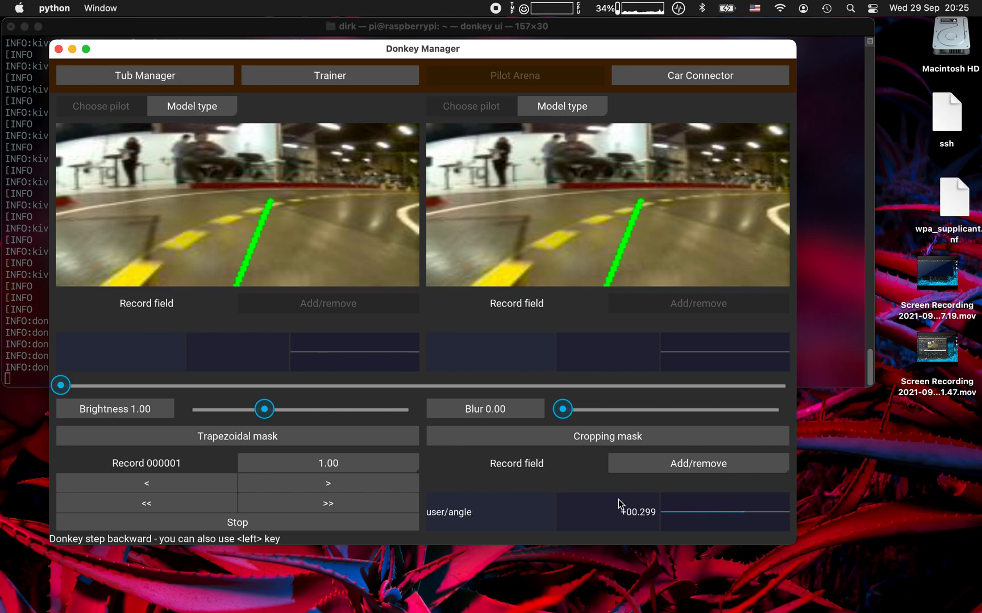
click(660, 468)
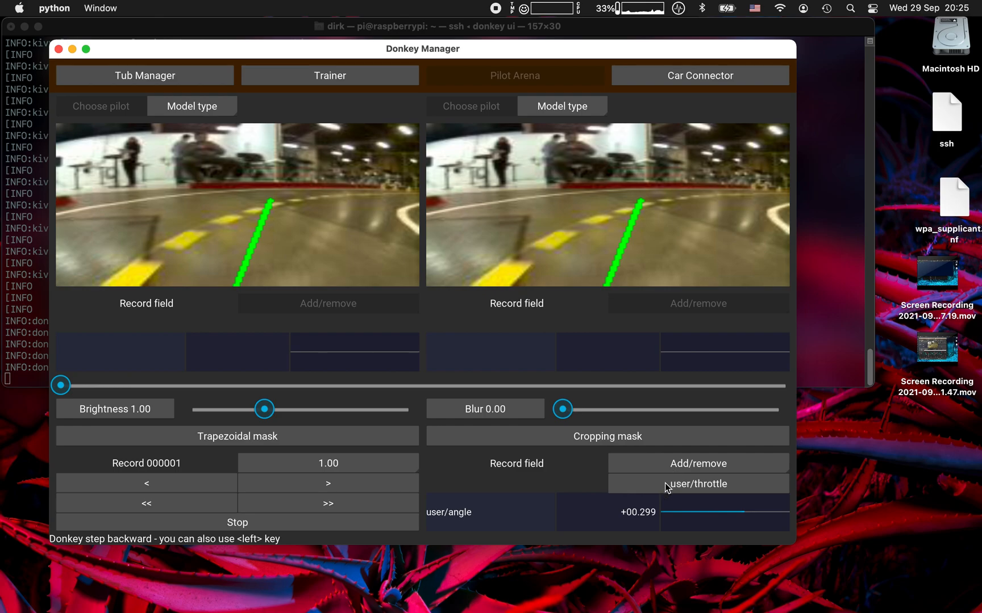
click(664, 483)
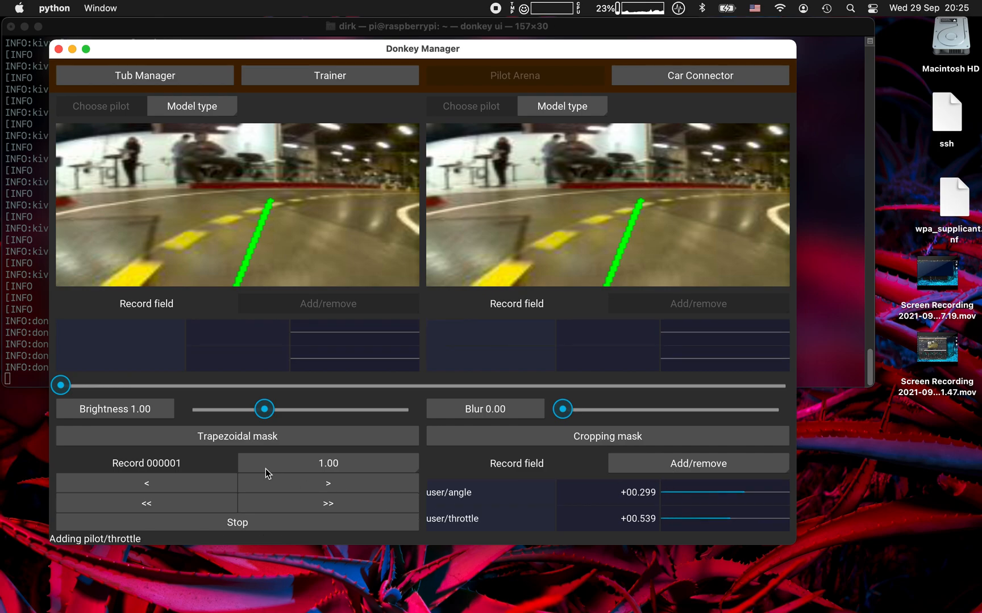
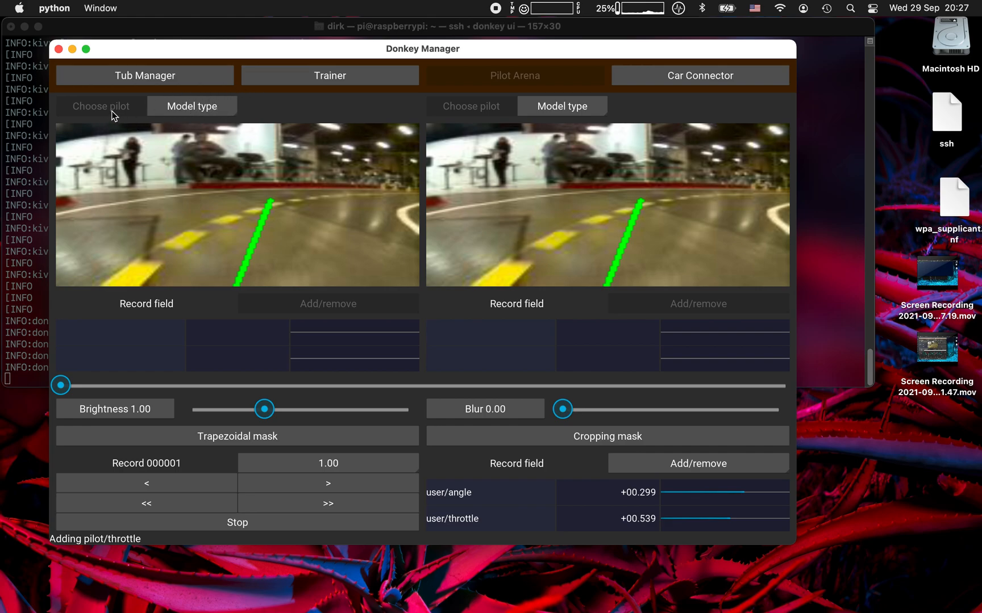
Load pilot_21-07-10_61.tflite into the first pilot viewer with the model type tflite_linear.
click(181, 108)
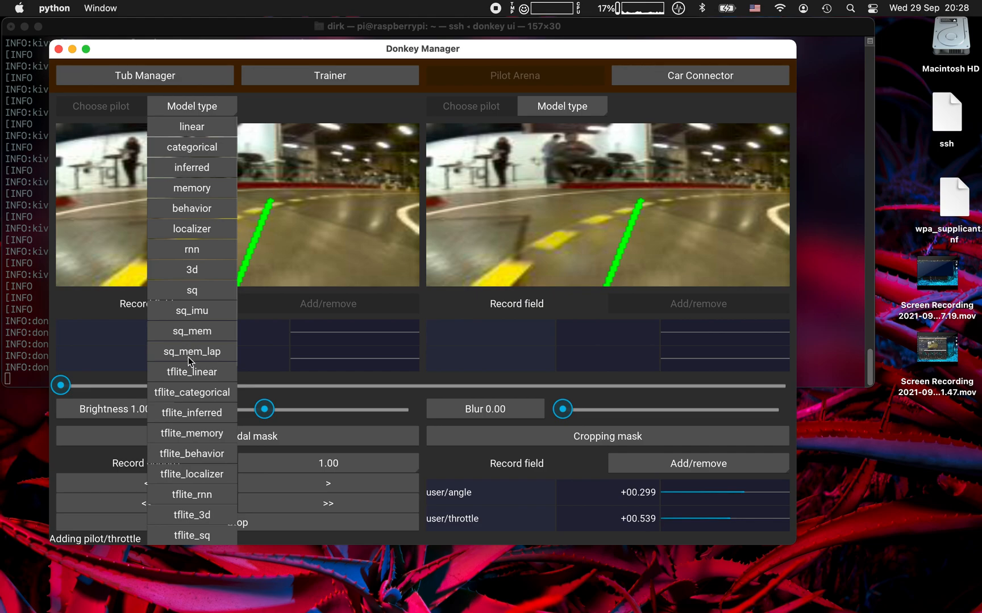
click(192, 372)
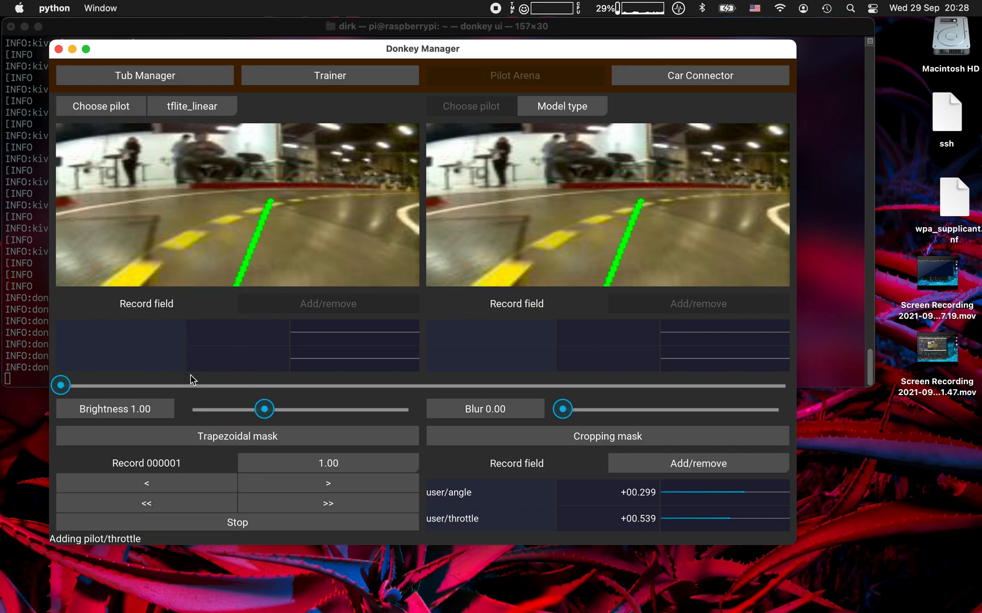
click(102, 111)
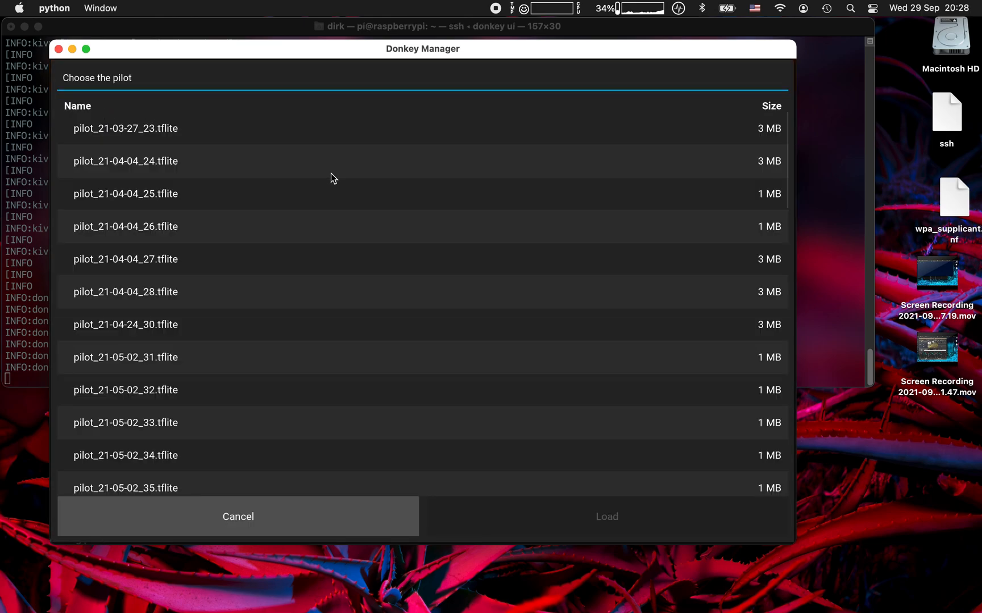
scroll(331, 173, down, 2)
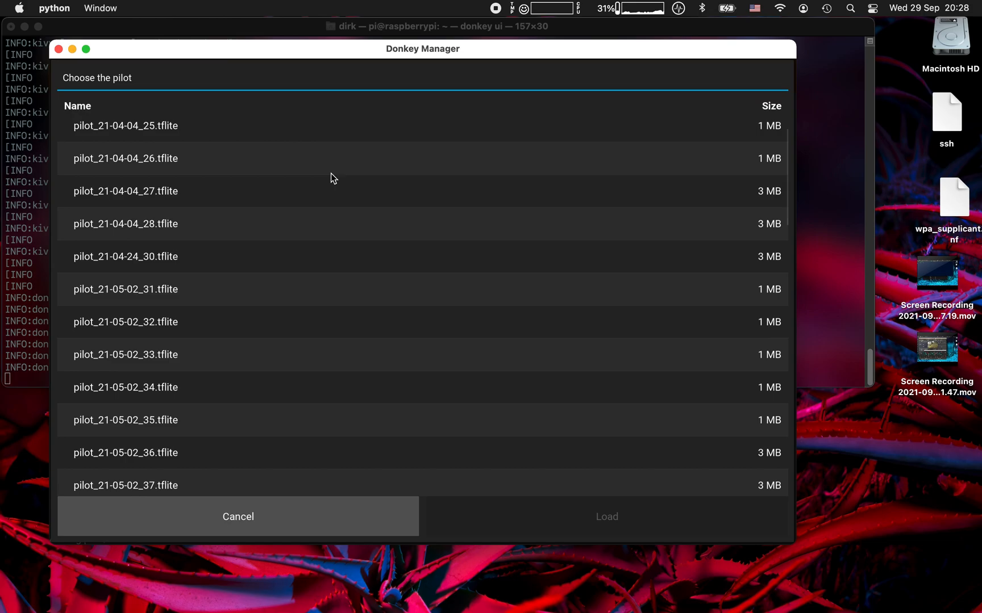
scroll(331, 174, down, 10)
click(203, 464)
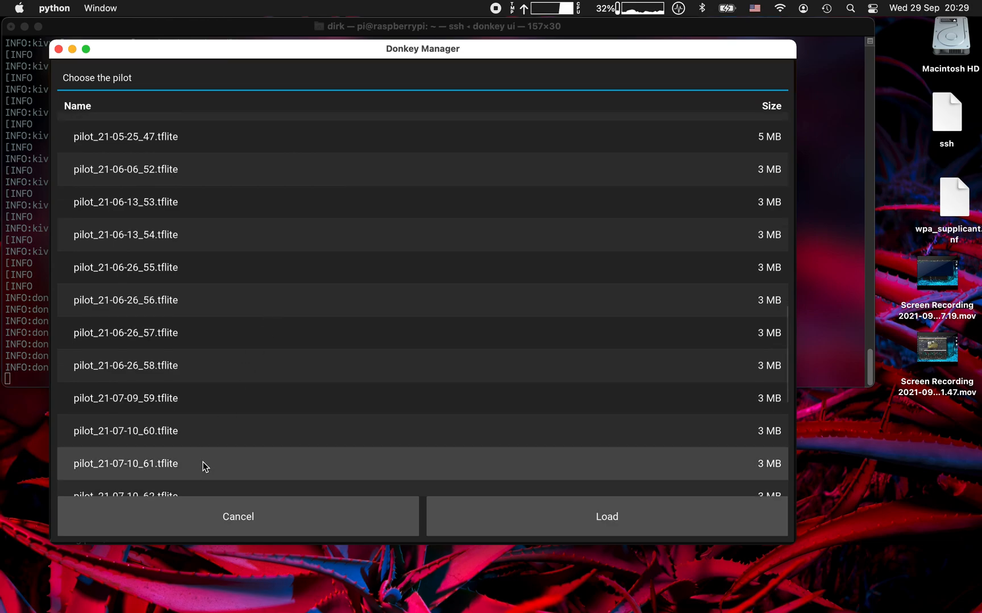
click(604, 516)
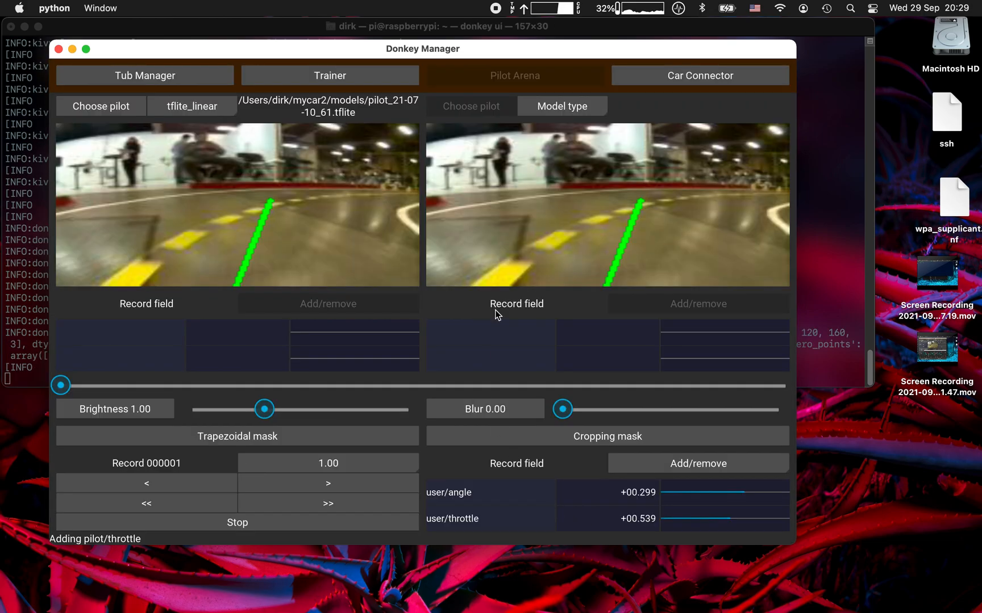
Advance to record 6, then run the tub forward continuously and stop at record 226 to compare pilot and user steering.
key(Right)
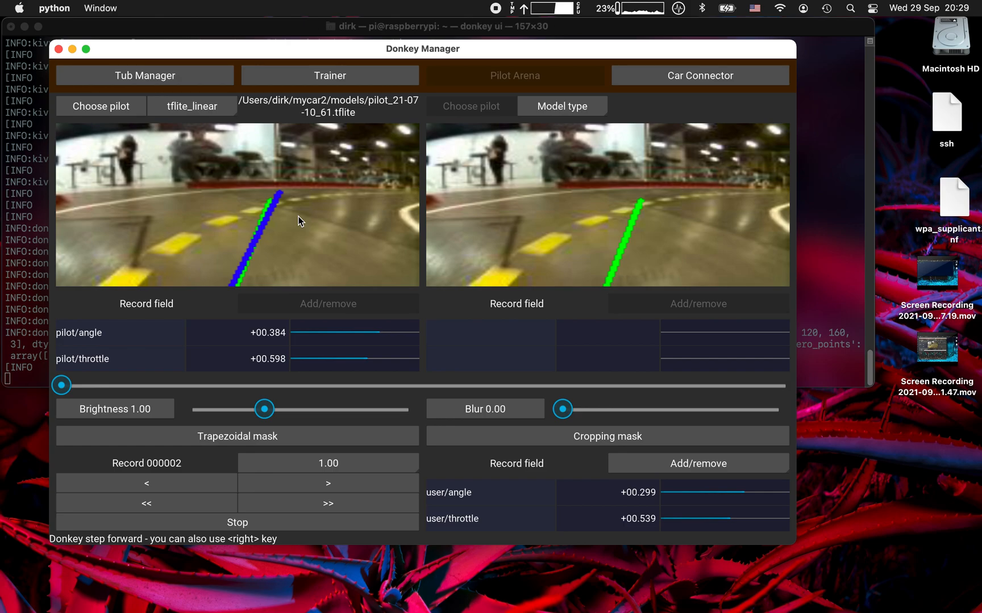
key(Right)
key(Right)
key(Right)
key(Right)
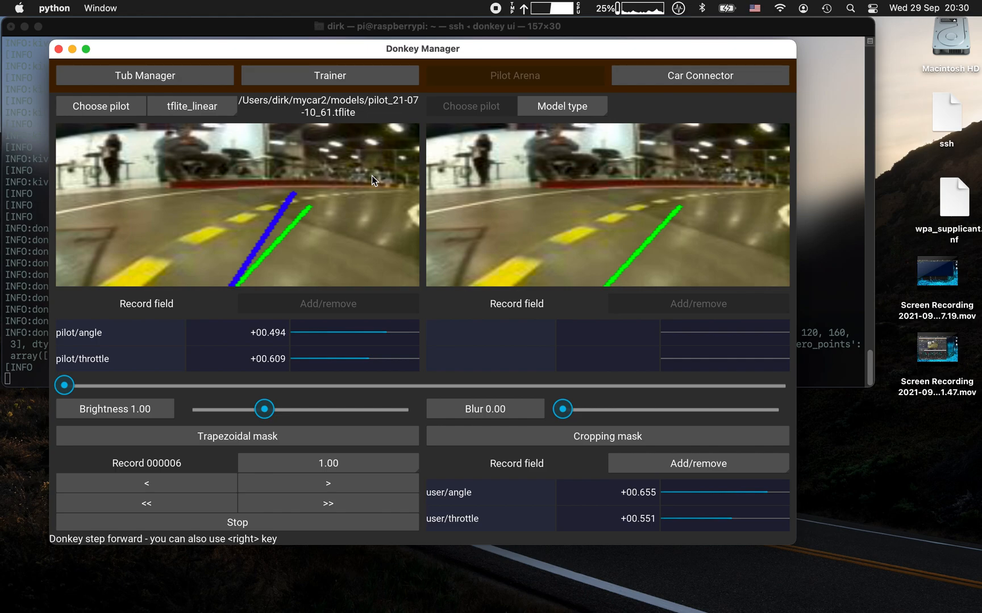
key(space)
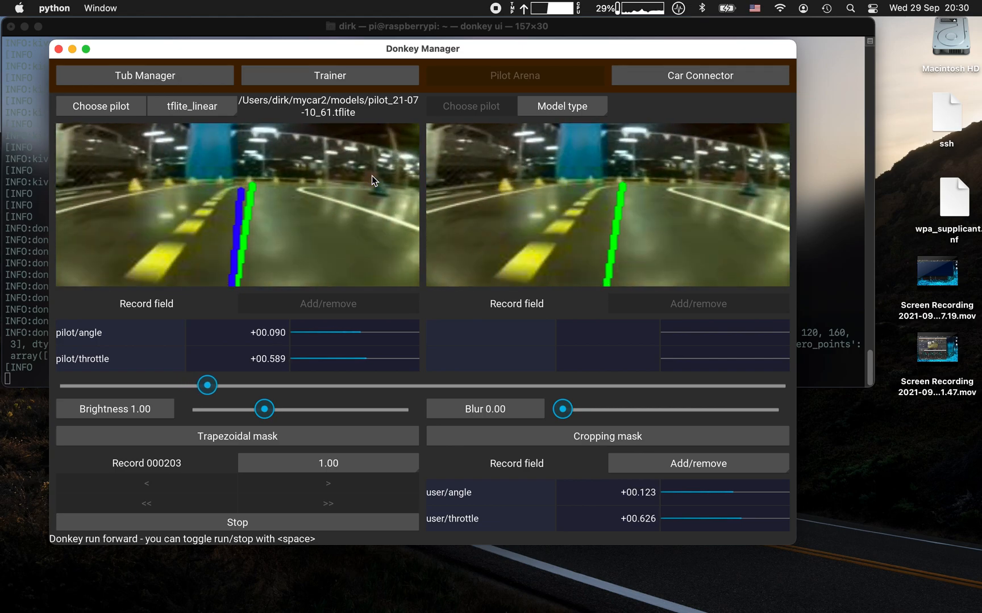
key(space)
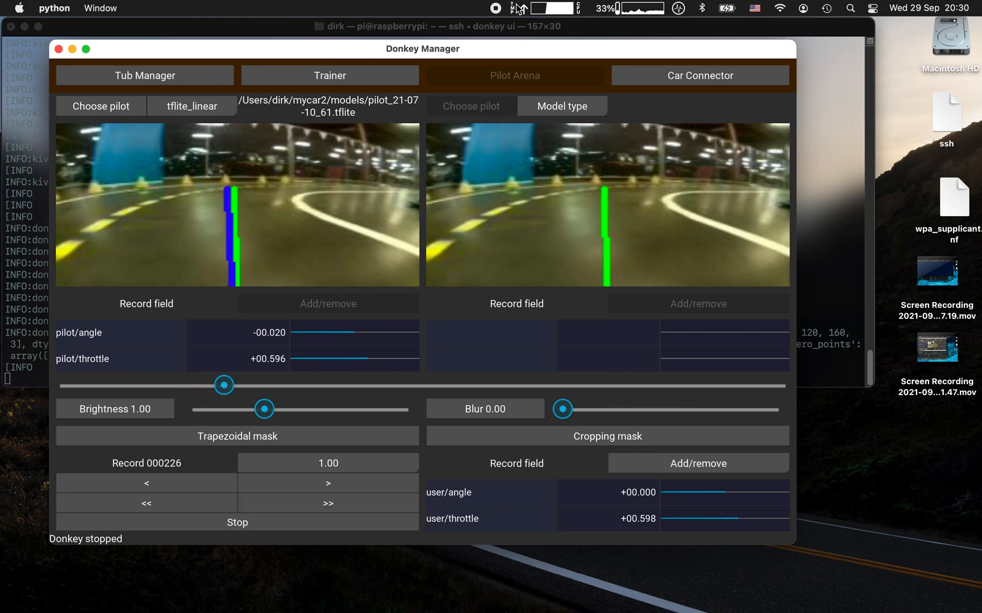
Look through the available model types for the second pilot viewer and set it to tflite_memory.
click(566, 108)
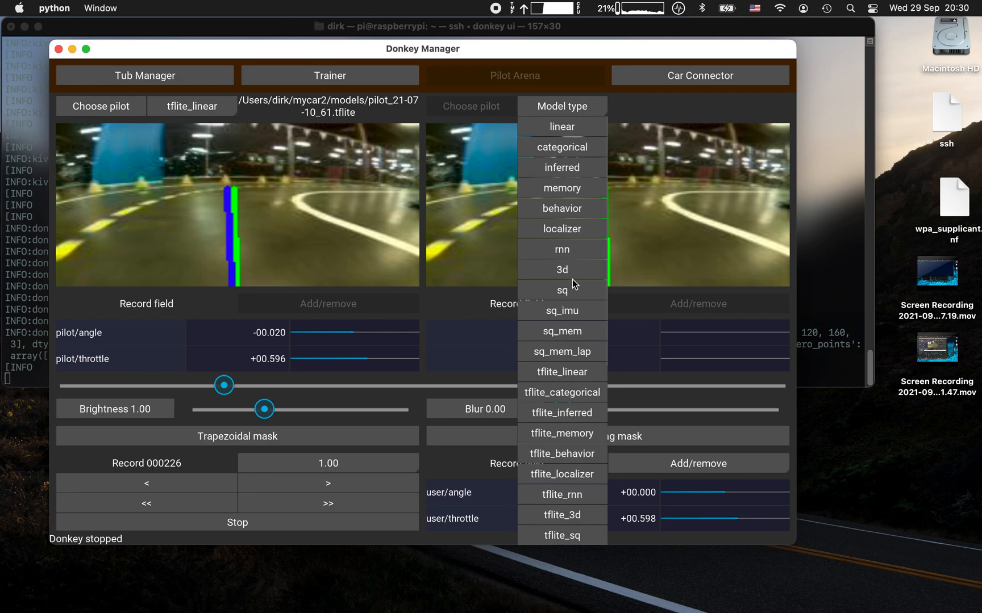
scroll(572, 278, down, 3)
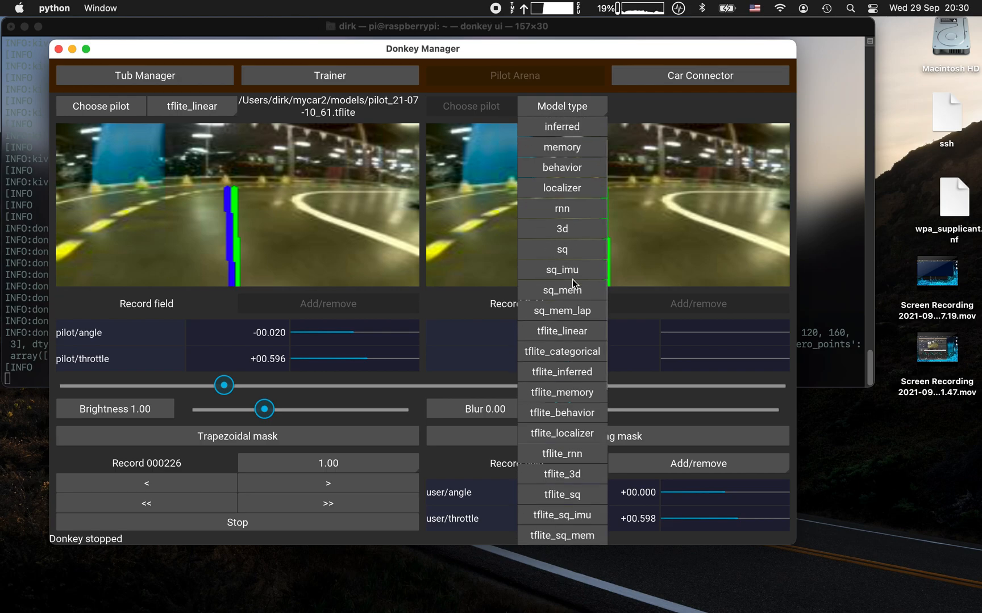
scroll(572, 279, down, 3)
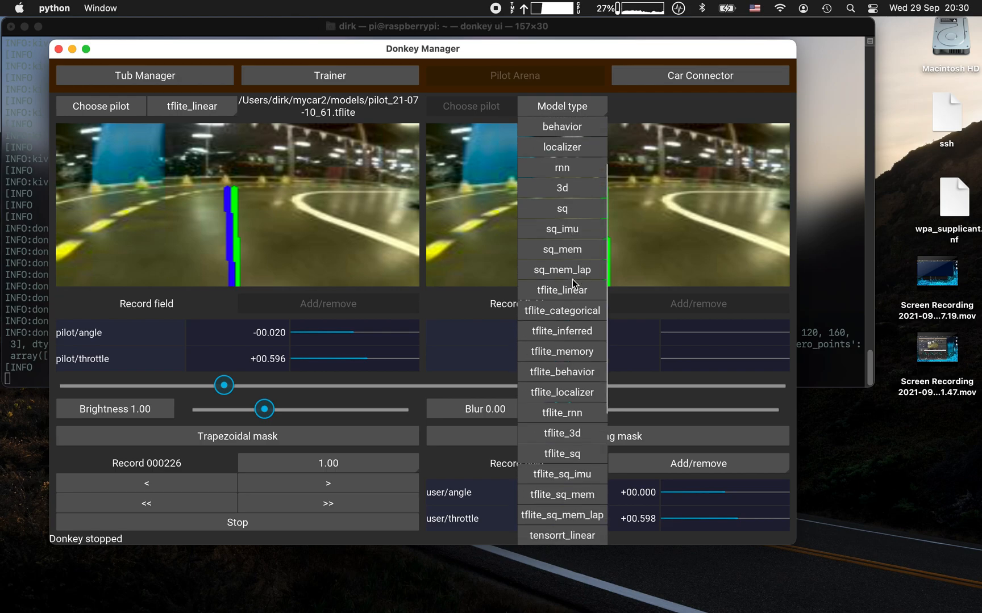
scroll(572, 279, down, 3)
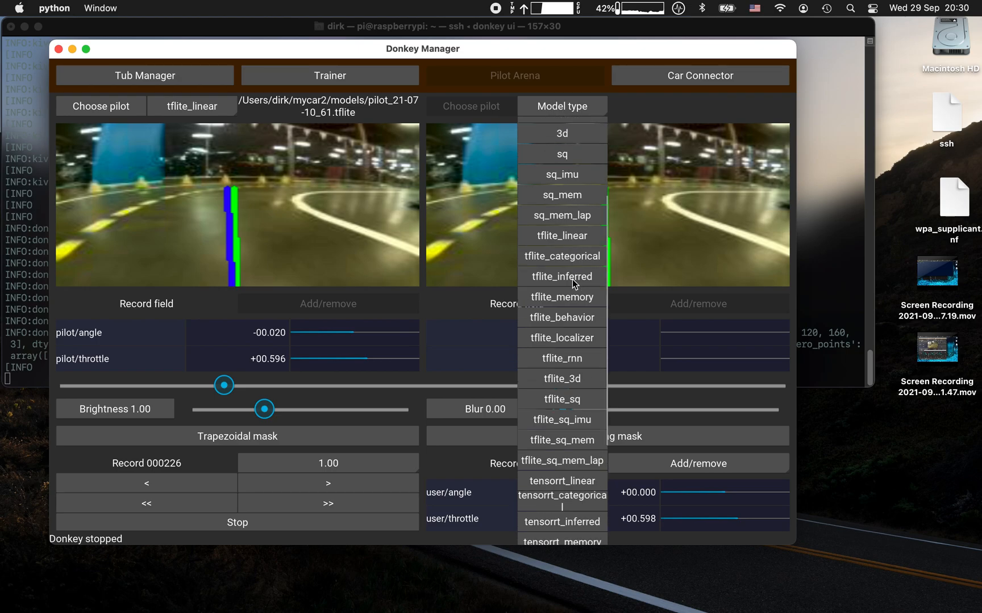
scroll(572, 279, down, 3)
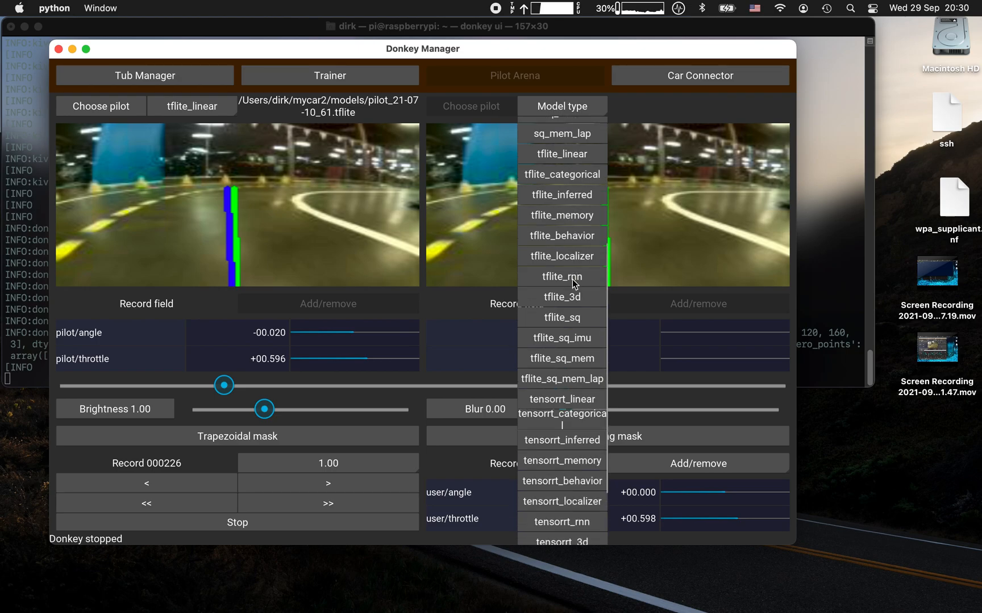
scroll(573, 280, down, 3)
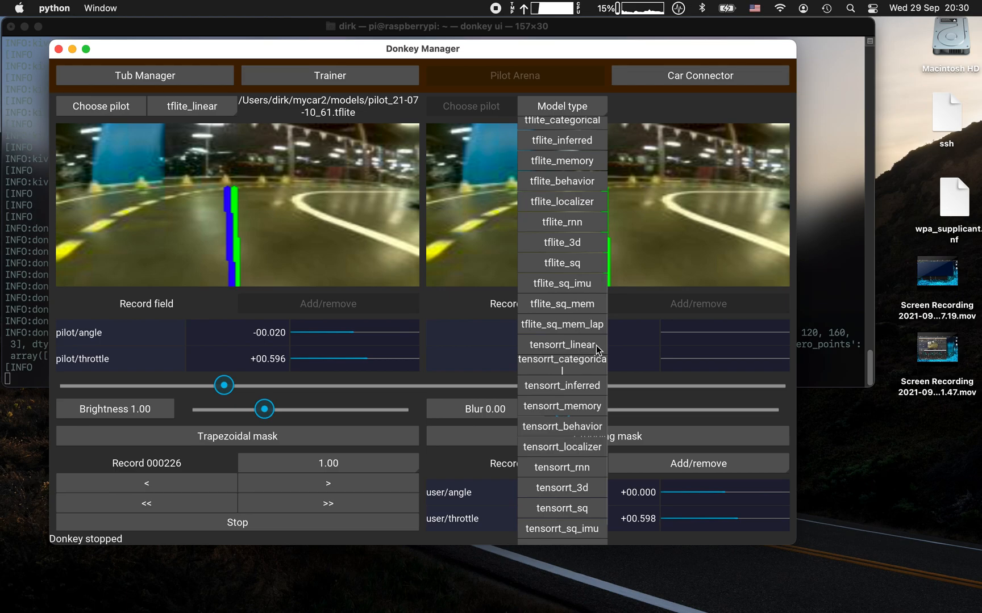
scroll(596, 346, up, 4)
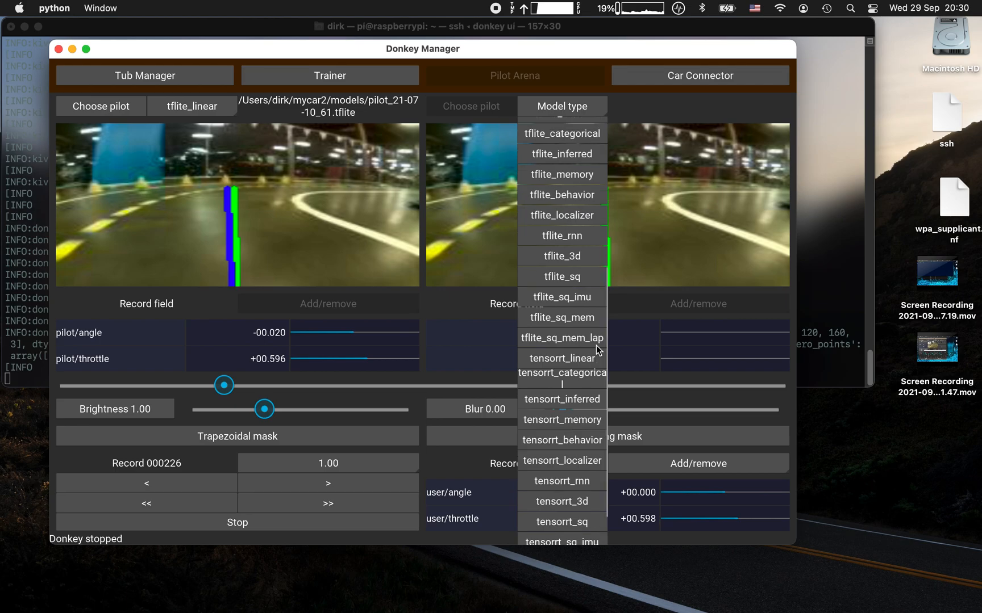
scroll(596, 345, up, 2)
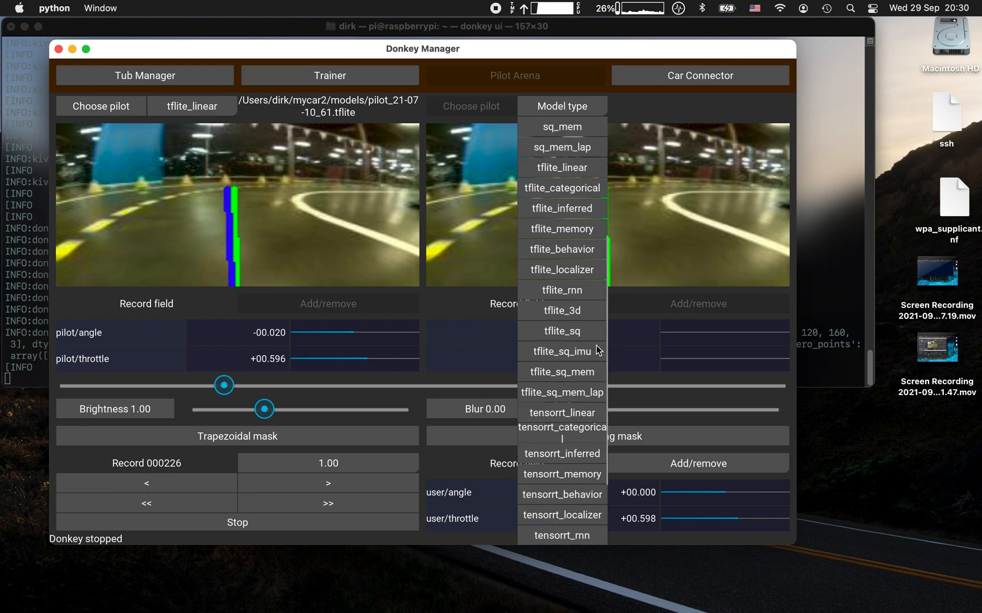
click(560, 258)
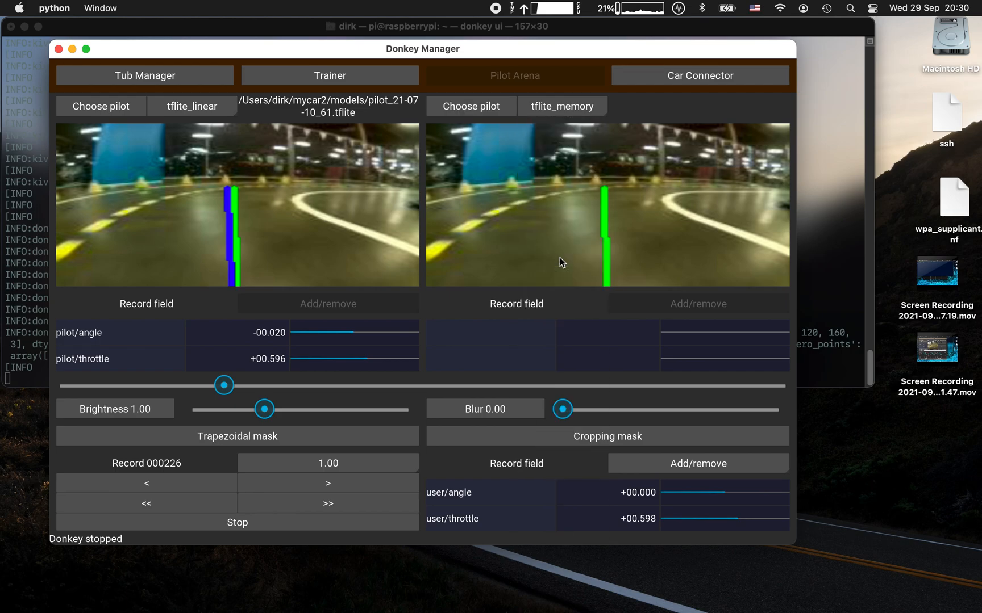
Load pilot_21-08-20_69.tflite into the second pilot viewer.
click(475, 110)
scroll(296, 334, down, 10)
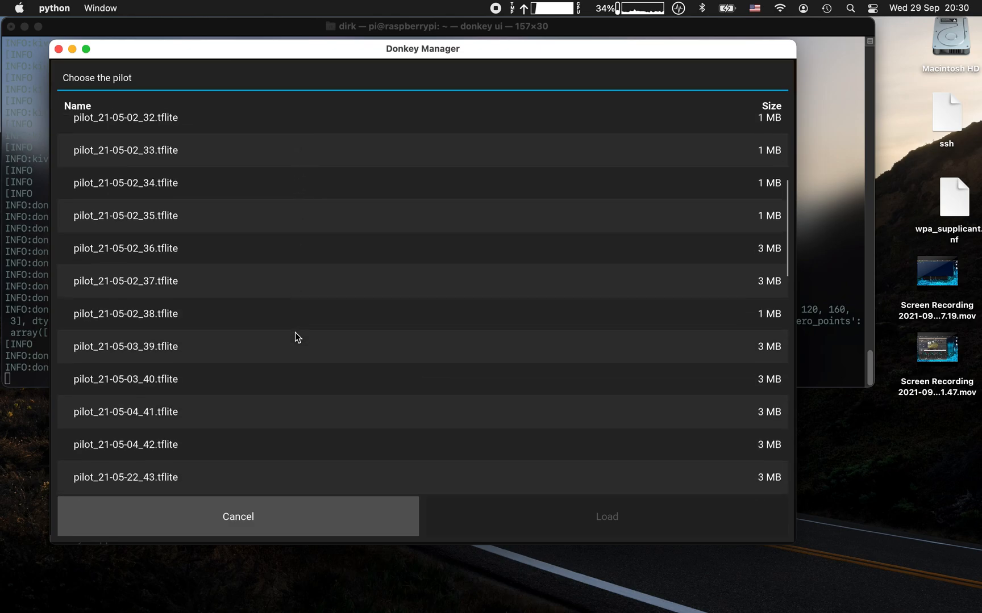
scroll(294, 332, down, 7)
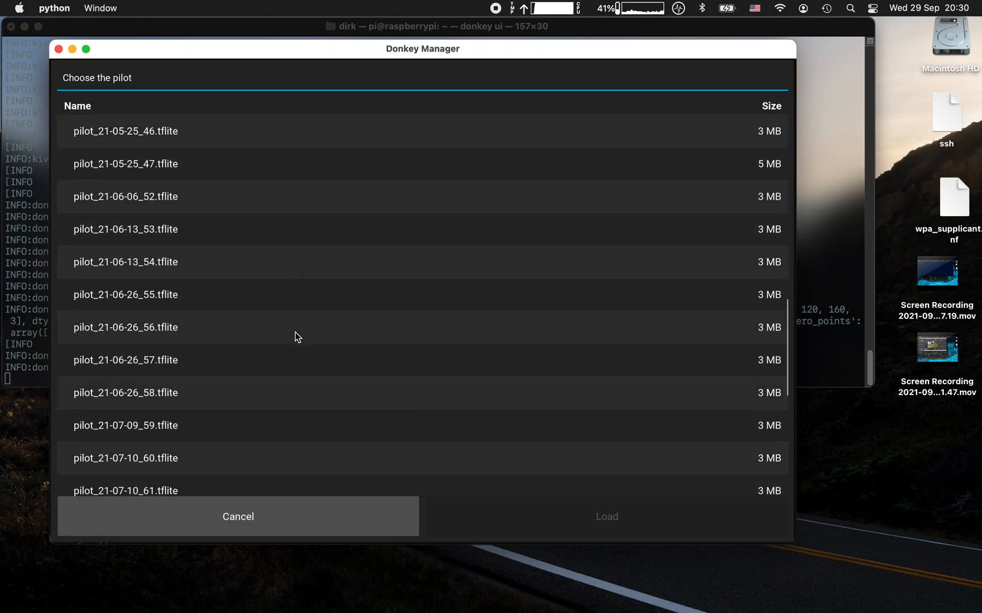
scroll(294, 332, down, 2)
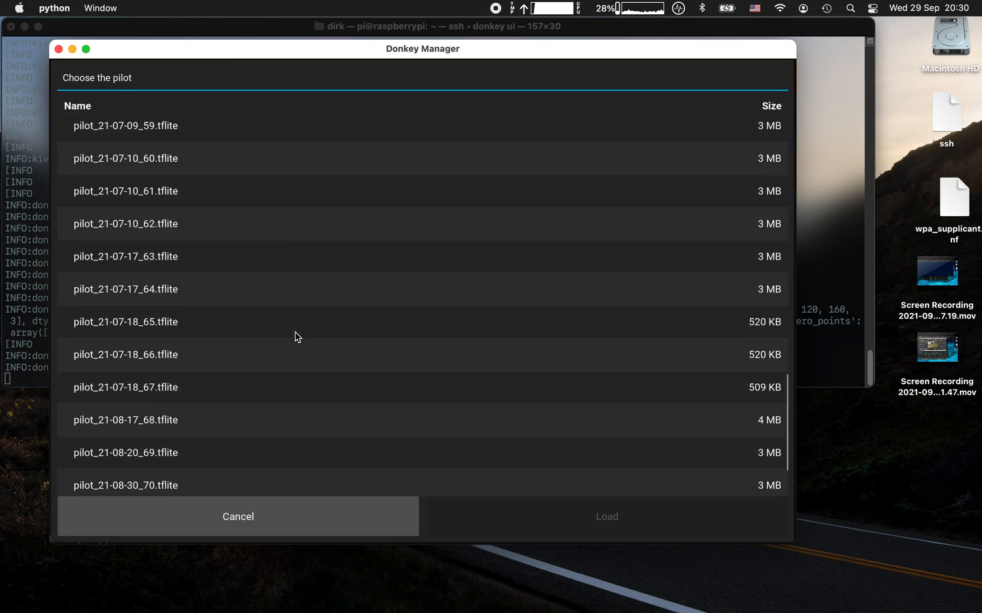
click(196, 434)
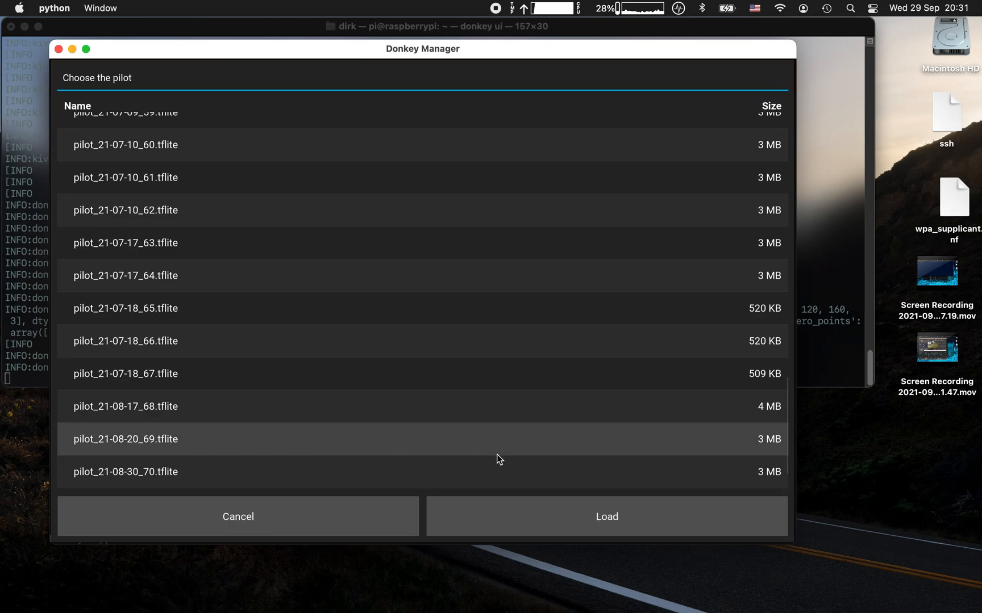
click(612, 514)
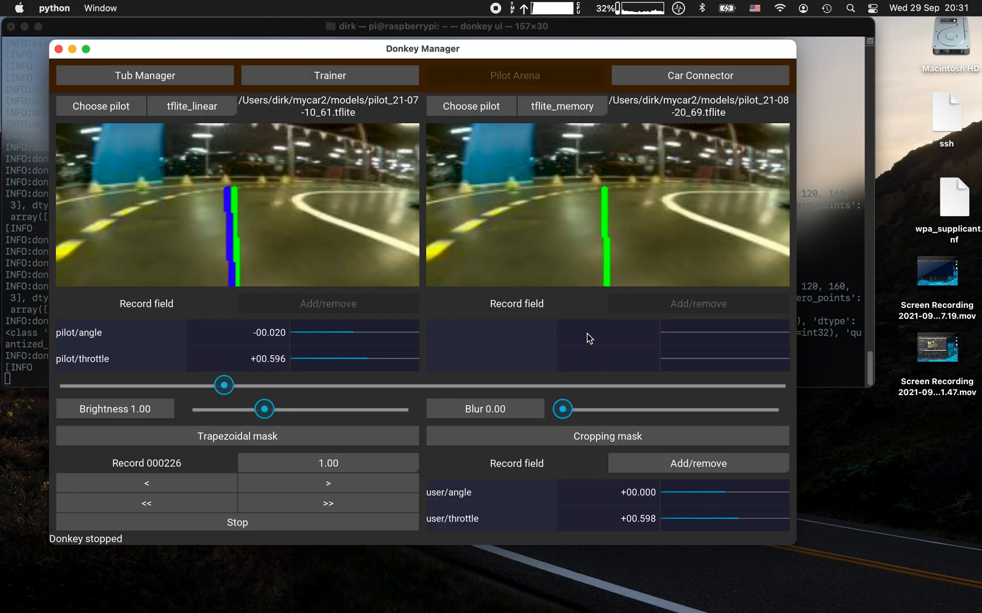
Run the tub forward through both pilots, pausing at records 799 and 394, and go to record 456 to compare their steering.
key(Right)
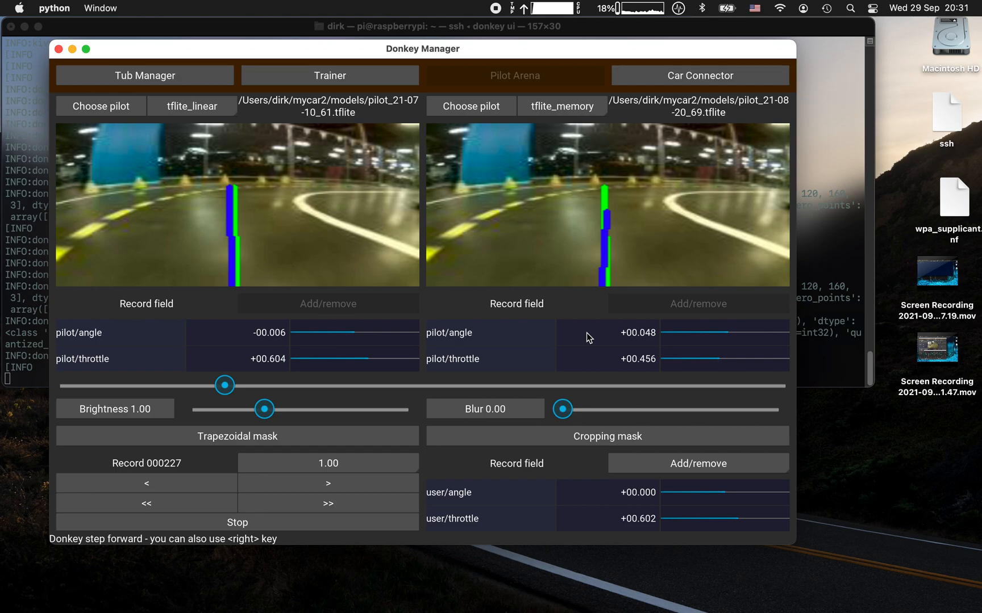
key(space)
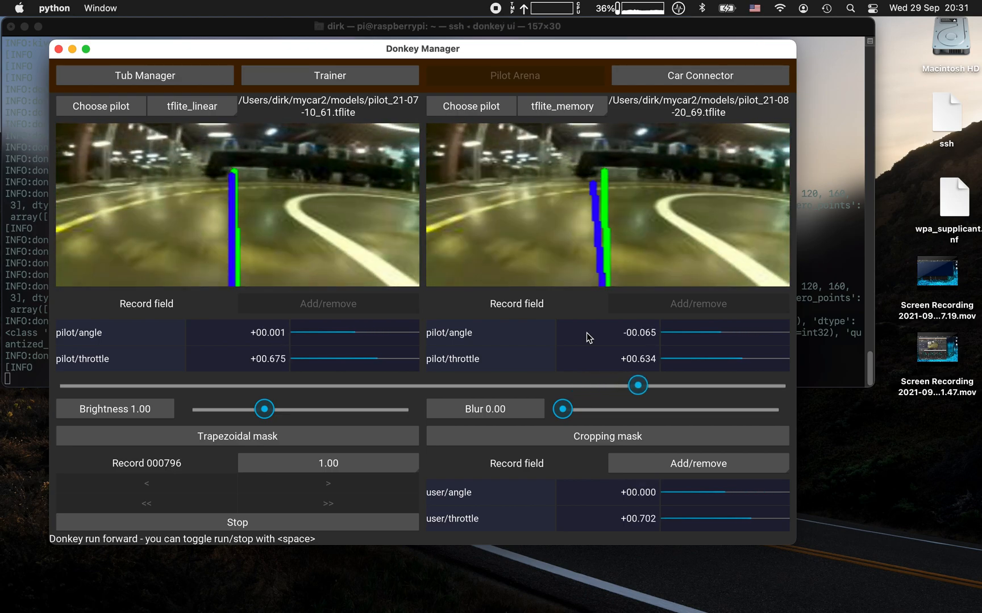
key(space)
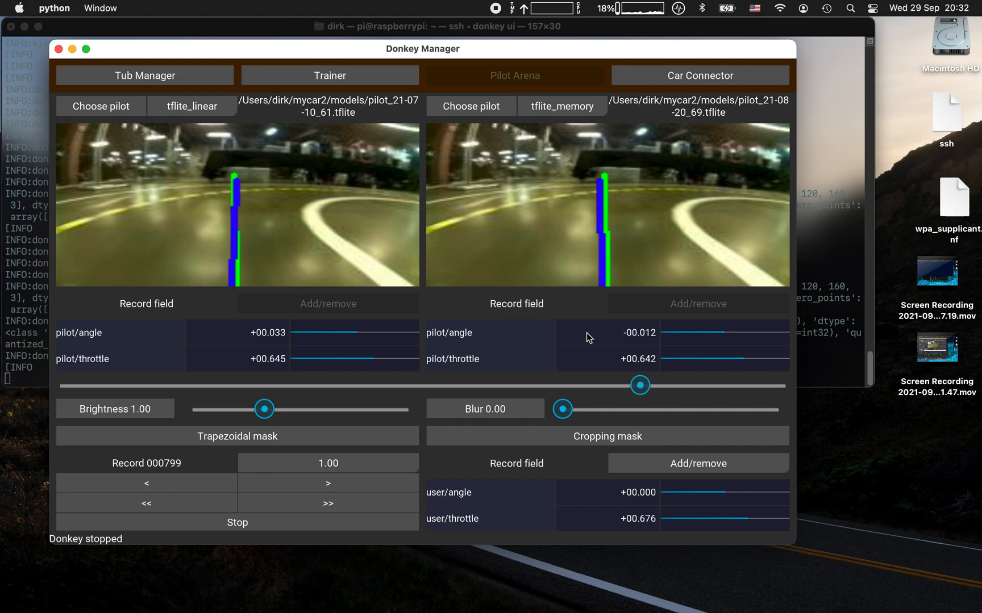
key(space)
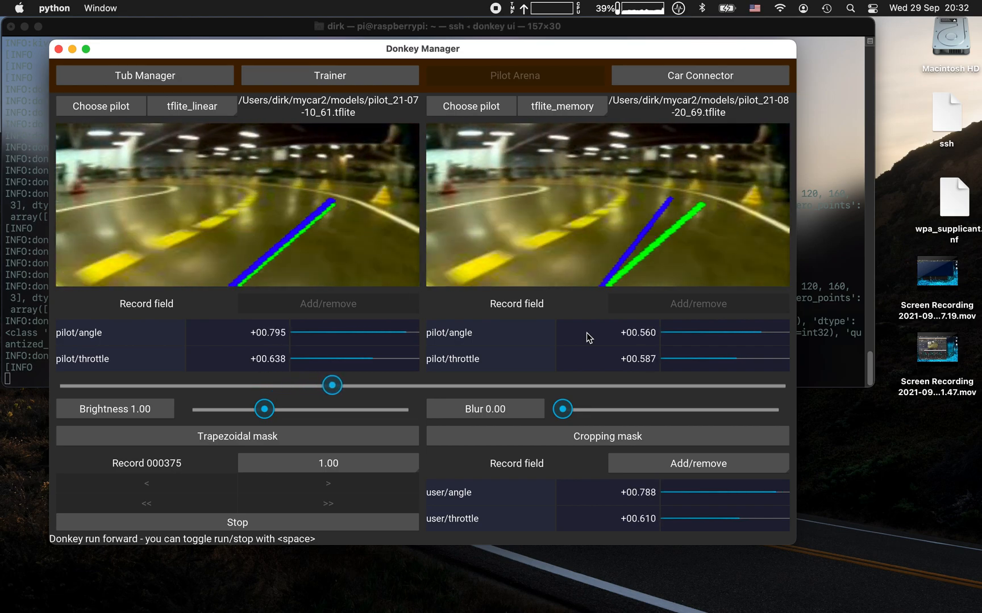
key(space)
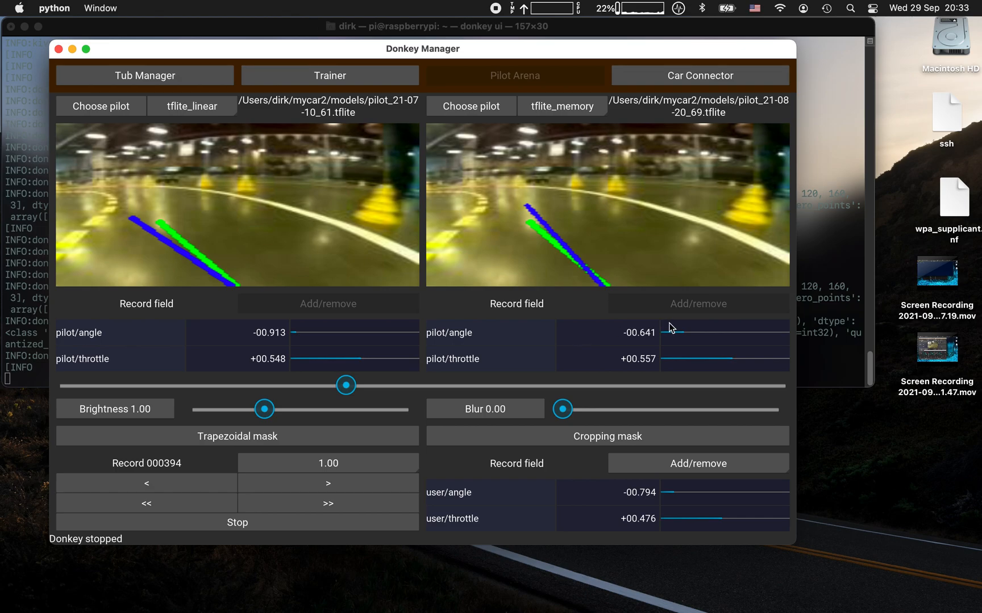
drag(348, 386, 391, 385)
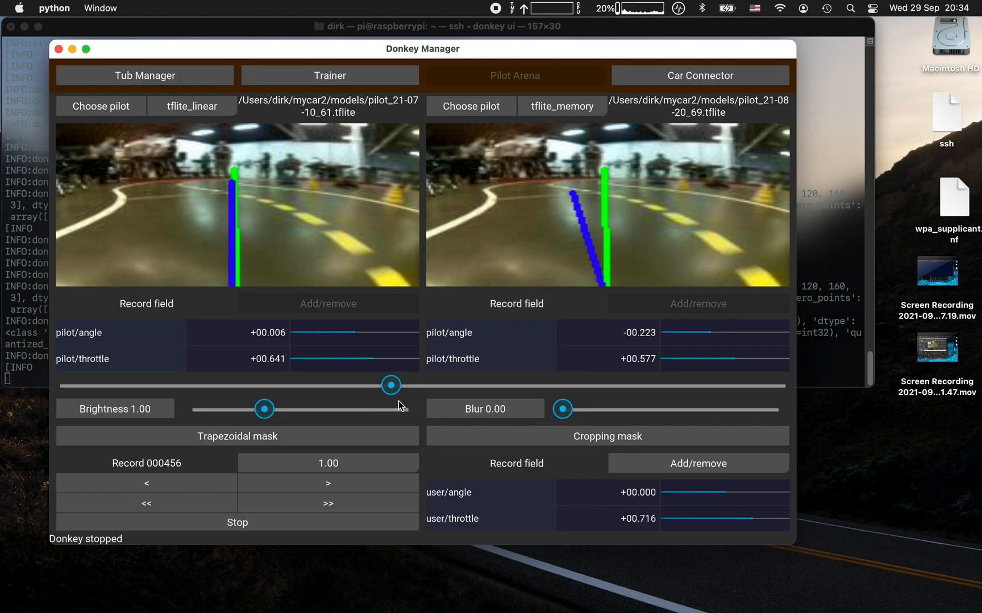
Enable the brightness augmentation, try values of 1.13, 2.97 and 1.10, and set it to 1.80.
click(139, 413)
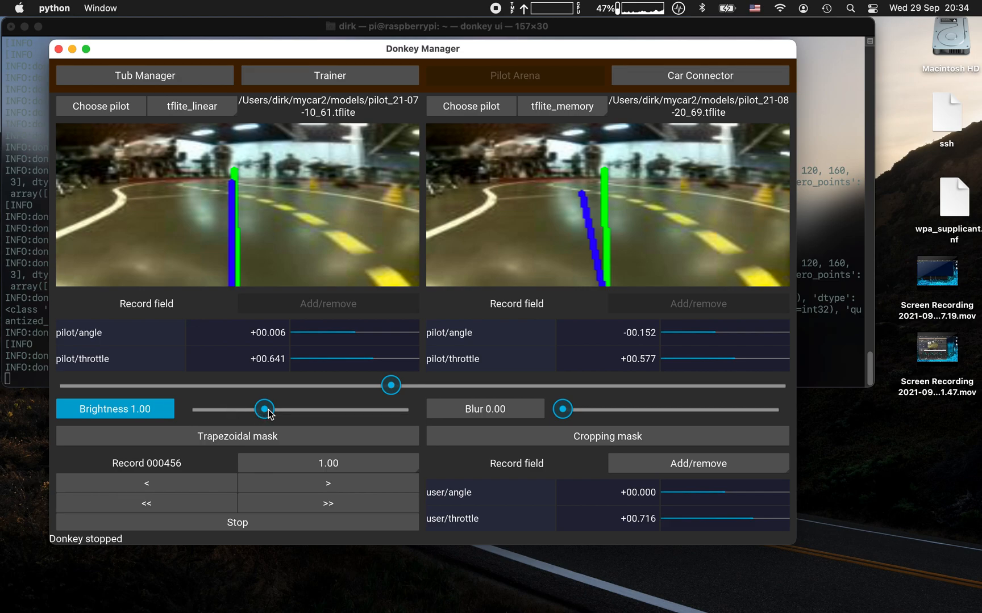
mouse_move(269, 414)
mouse_down()
mouse_move(394, 405)
mouse_move(201, 401)
mouse_move(359, 398)
mouse_move(275, 401)
mouse_up()
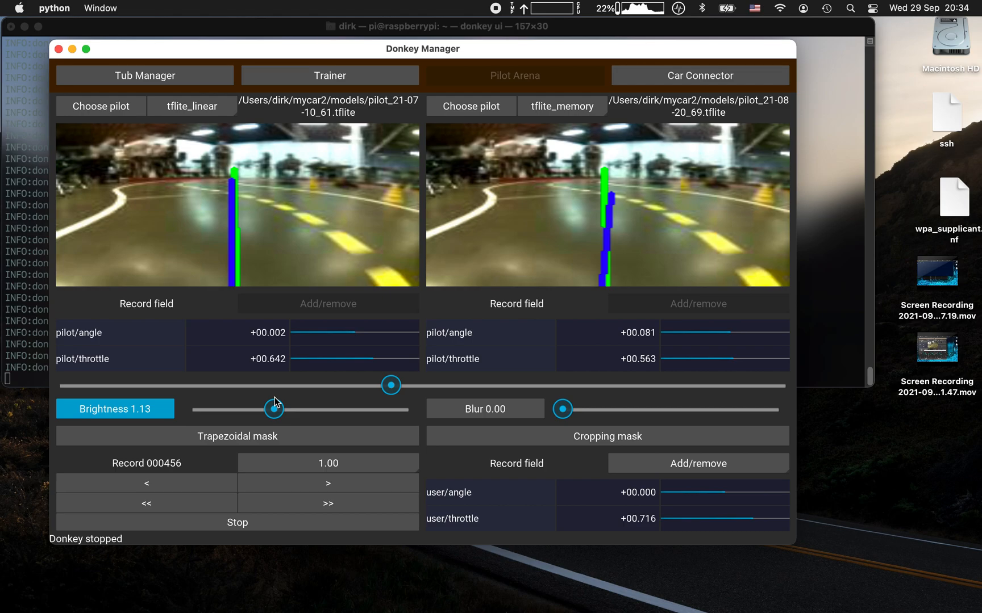
drag(274, 410, 407, 408)
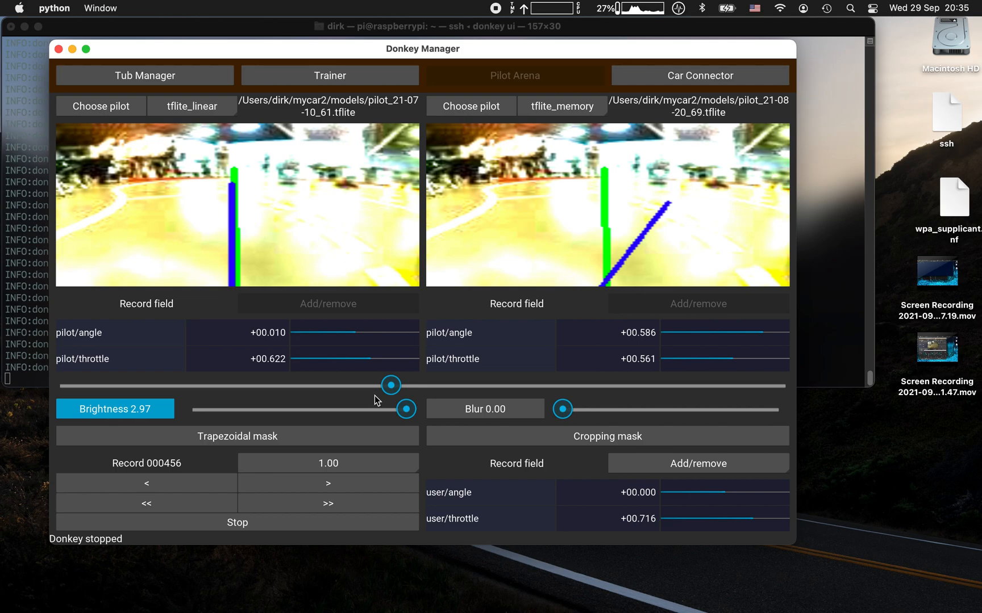
drag(409, 414, 272, 402)
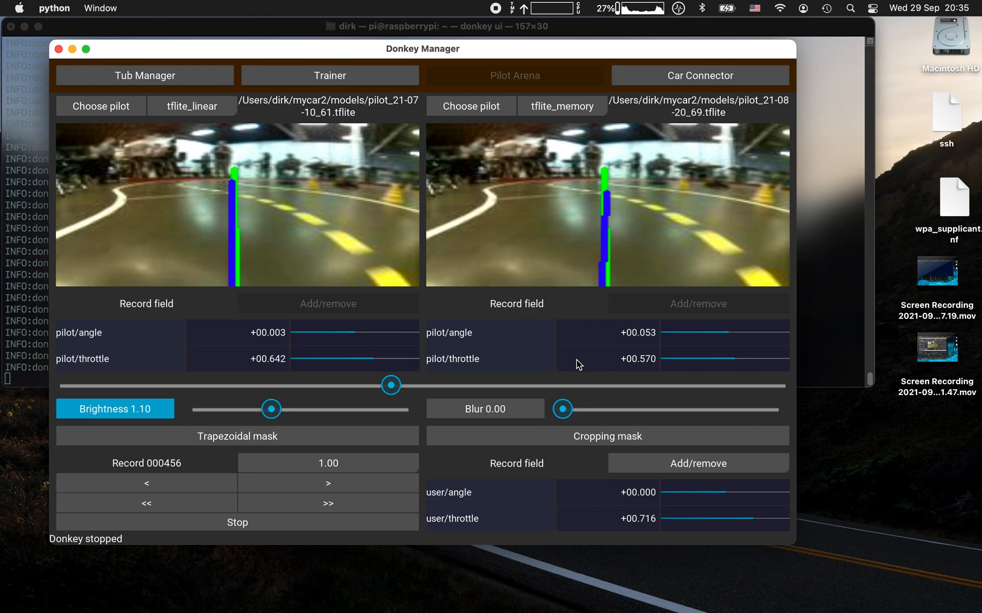
drag(267, 402, 322, 398)
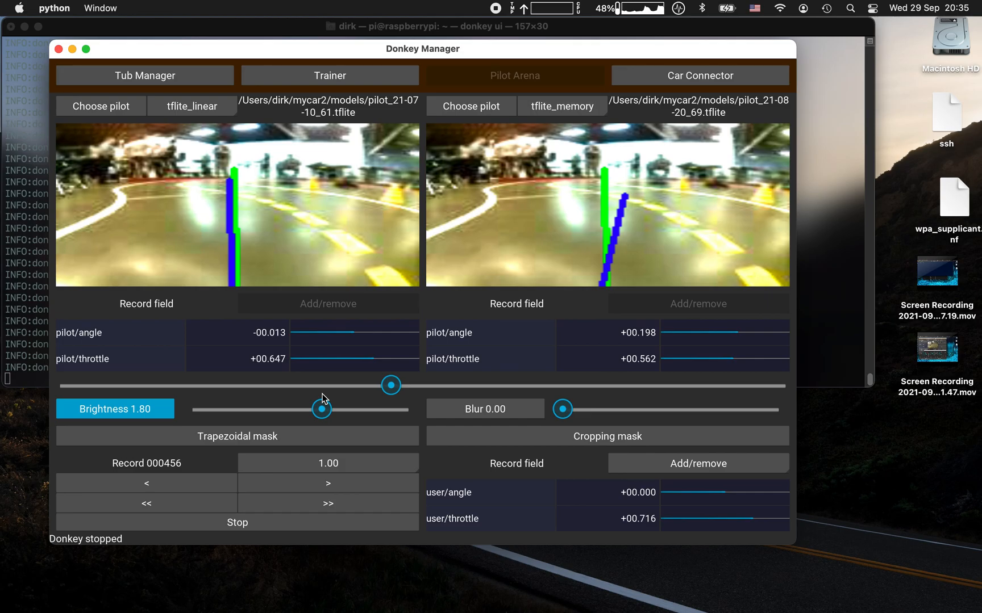
Run the tub with the brightened images, stop at record 736, and turn the brightness augmentation off.
key(space)
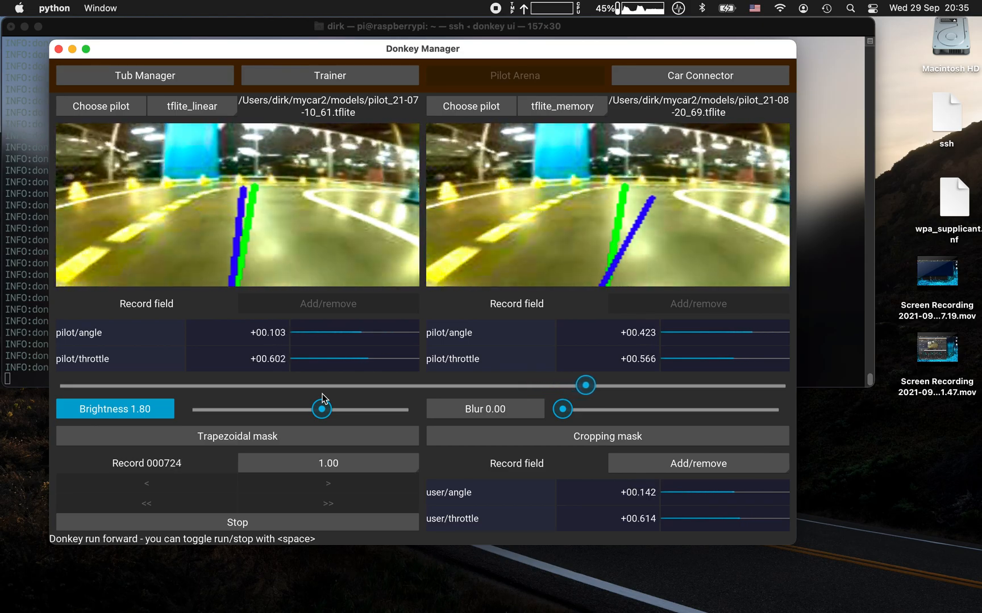
key(space)
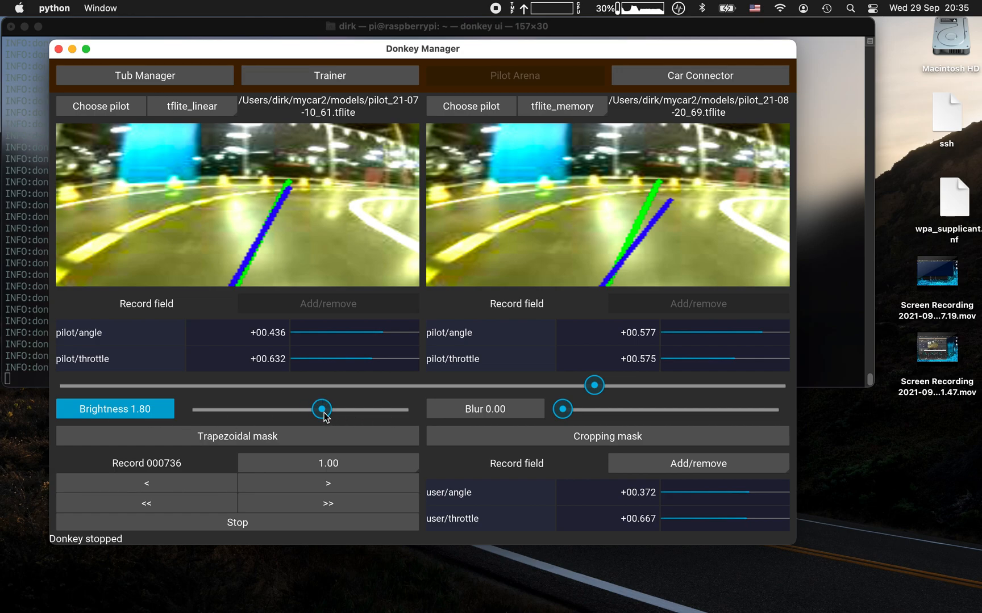
click(144, 408)
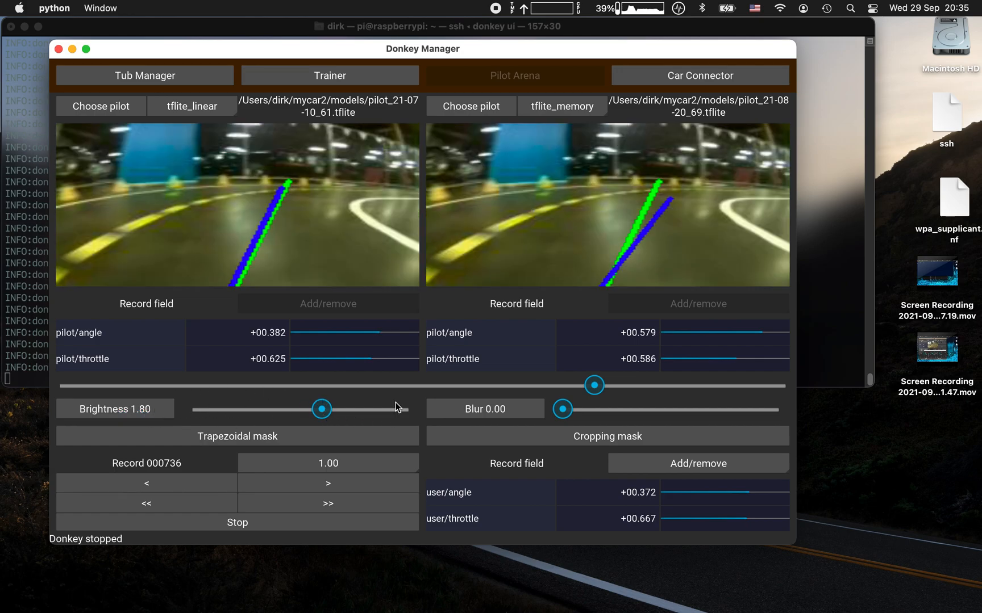
Enable the blur augmentation at 1.32 and run the tub forward with it, stopping at record 908.
click(471, 411)
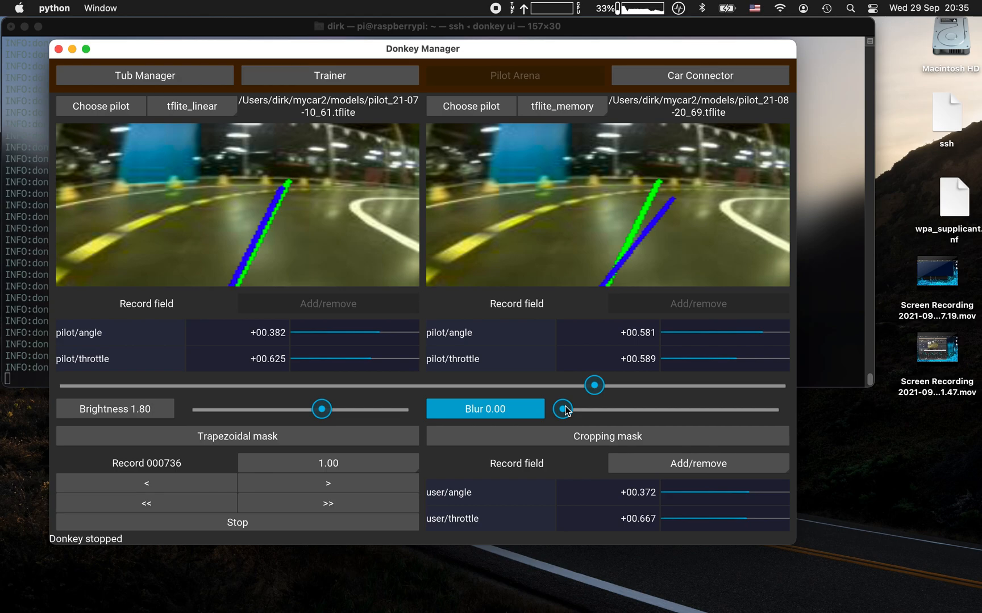
drag(566, 410, 636, 392)
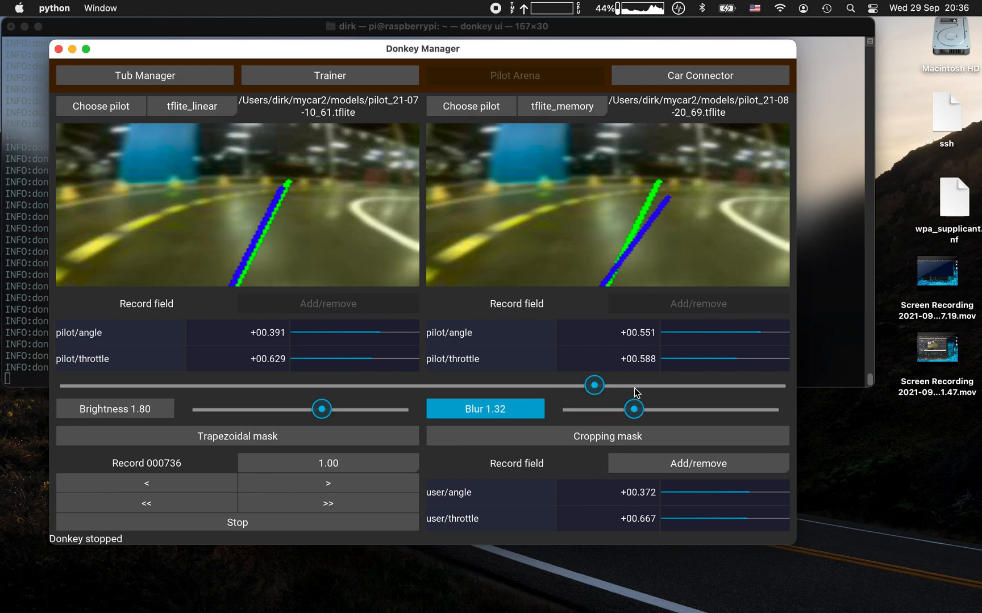
key(space)
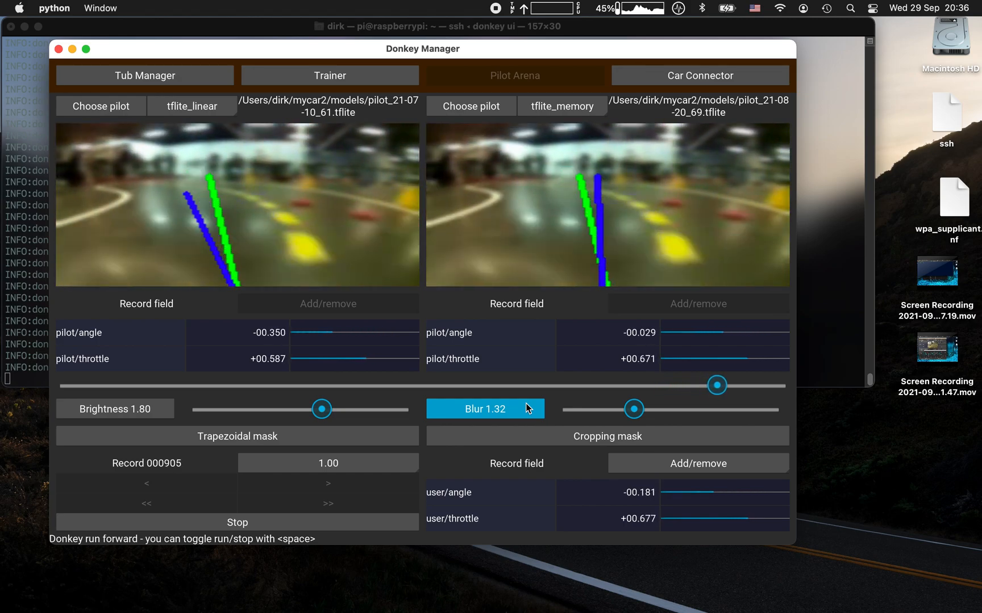
key(space)
Try a blur of 3.38 on record 908, return the blur to 0.00 and turn the augmentation off.
drag(636, 414, 745, 402)
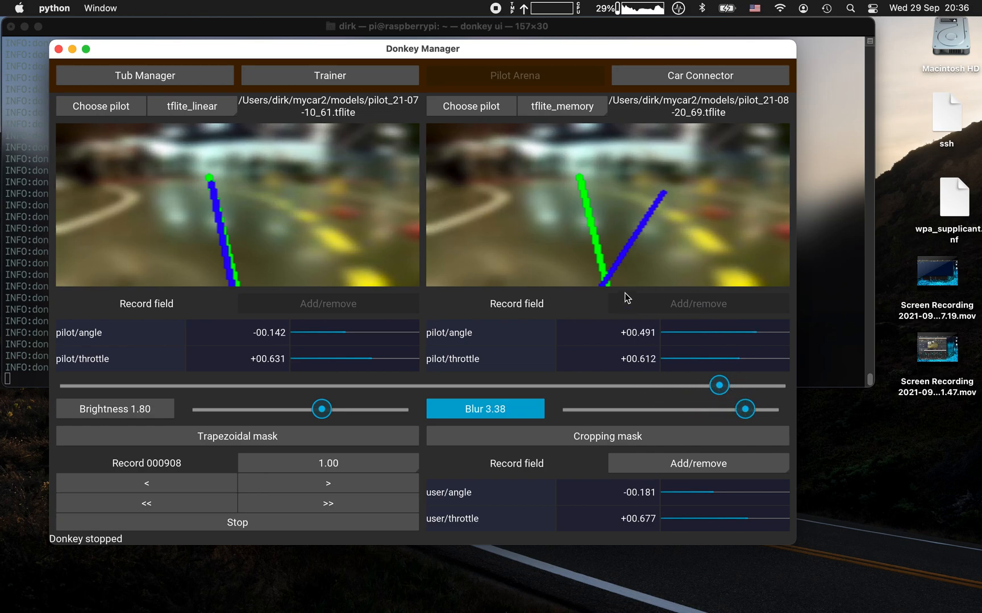
drag(745, 409, 547, 384)
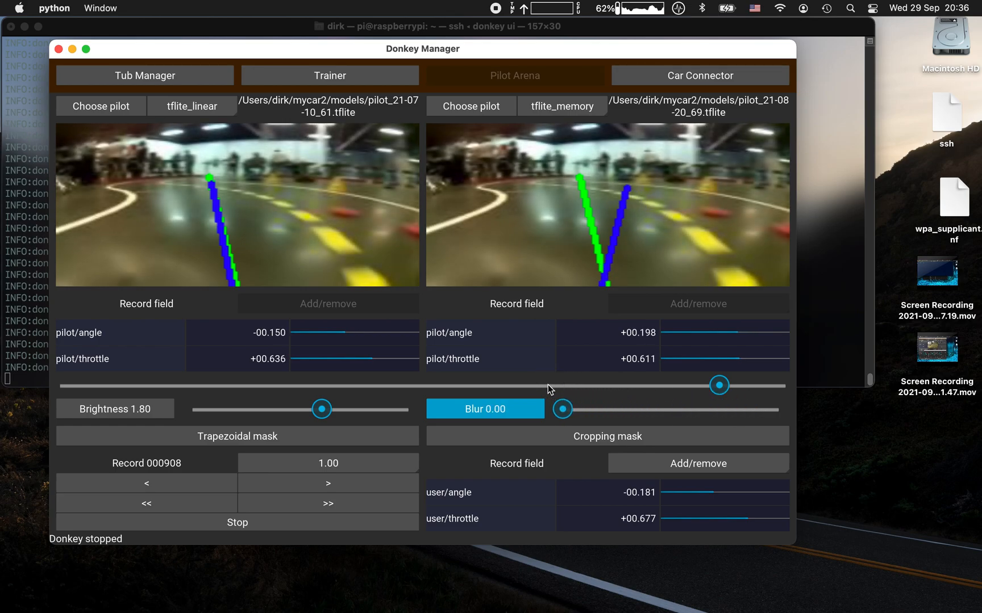
click(508, 409)
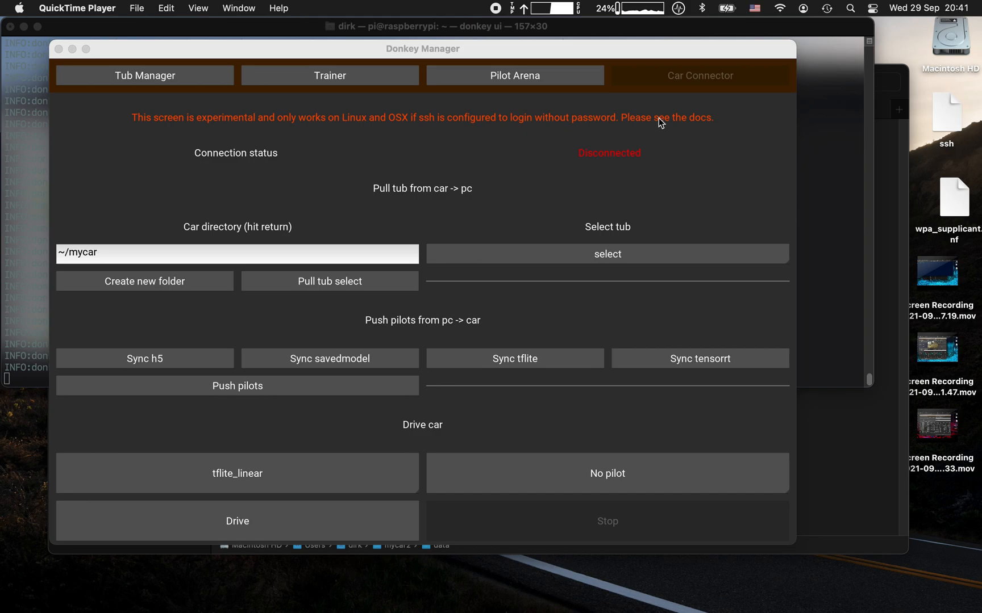
Bring the car connector window to the front, shift it slightly, and set the car directory to ~/mycarx.
click(492, 54)
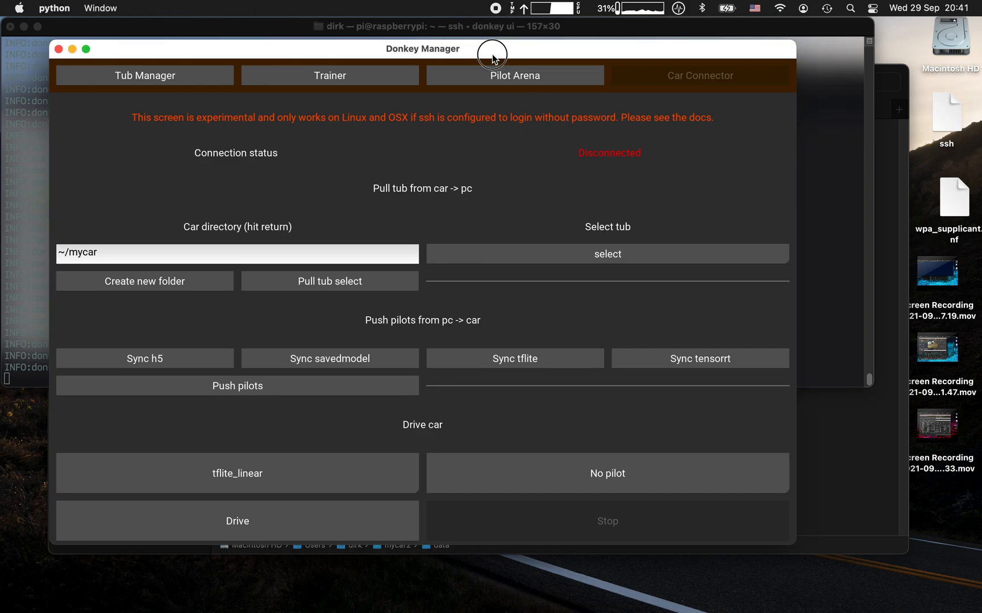
drag(492, 55, 481, 44)
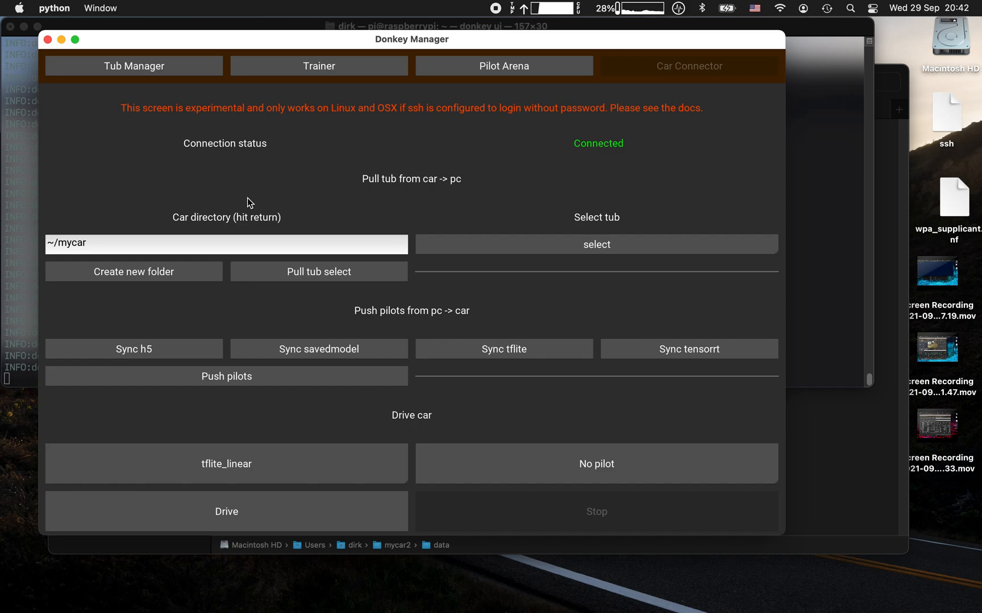
click(102, 244)
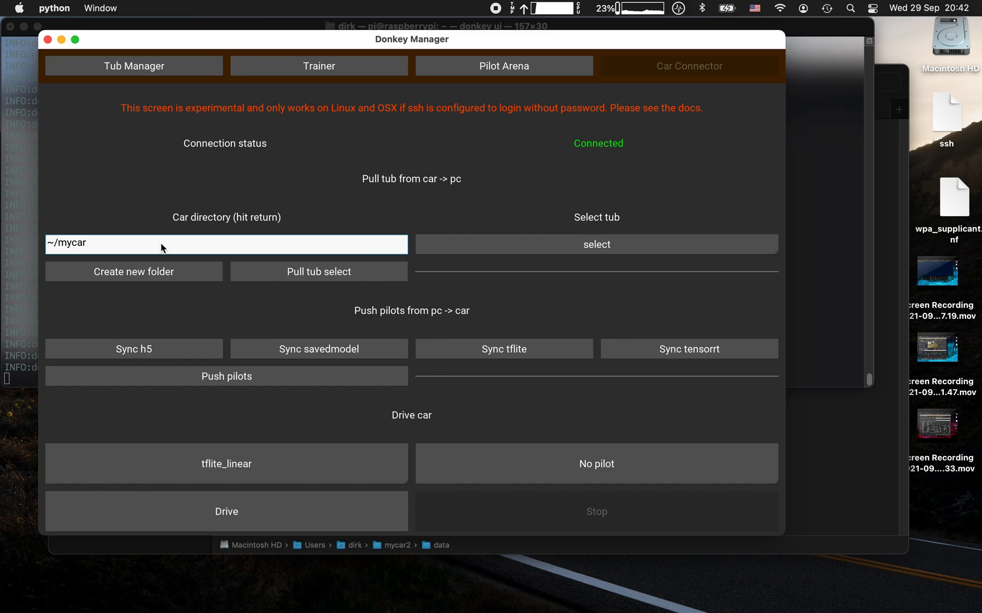
text(x)
key(Return)
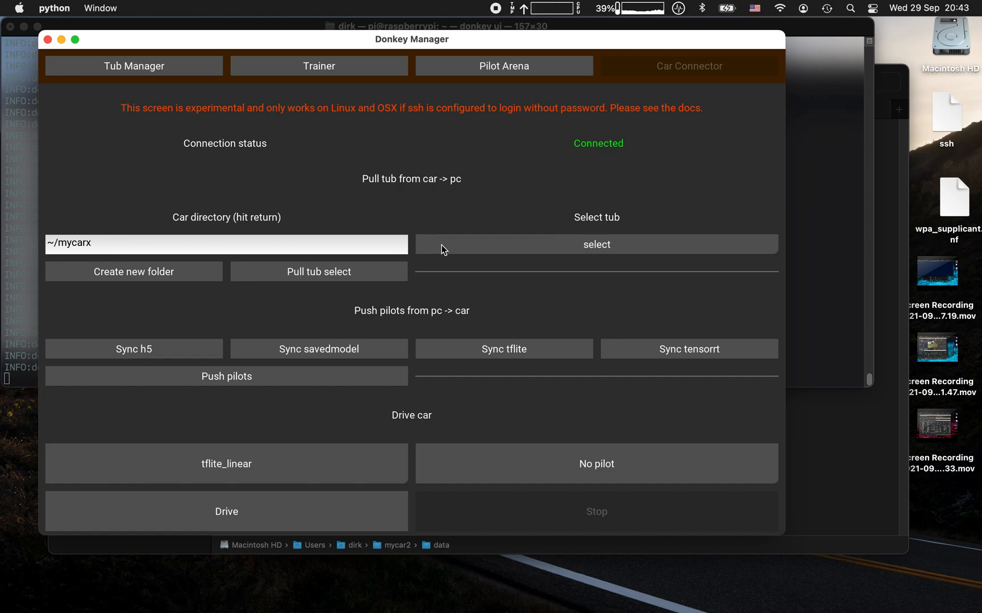
Choose data as the tub in the car directory and pull it from the car to the PC.
click(549, 245)
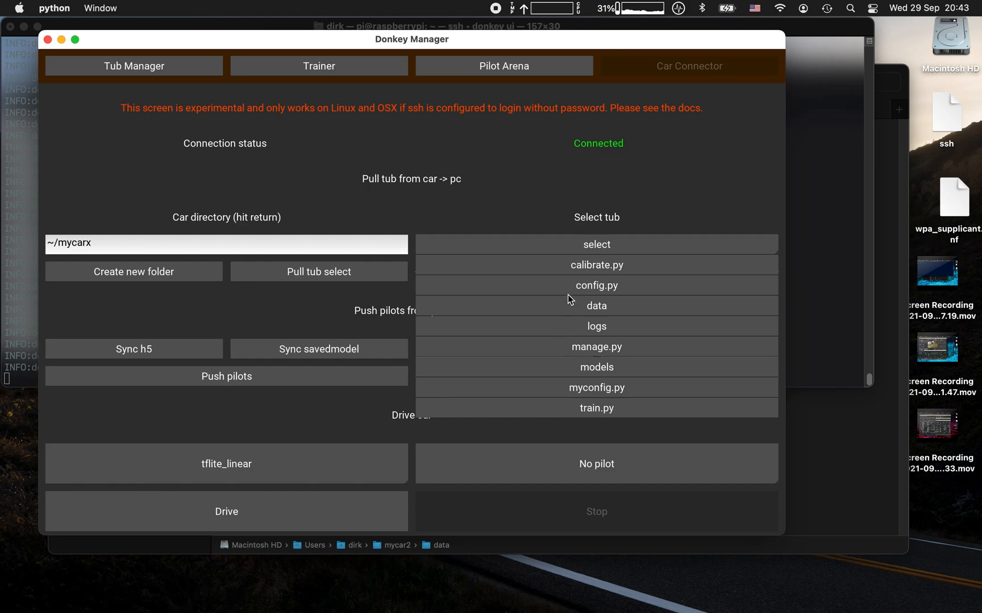
click(532, 306)
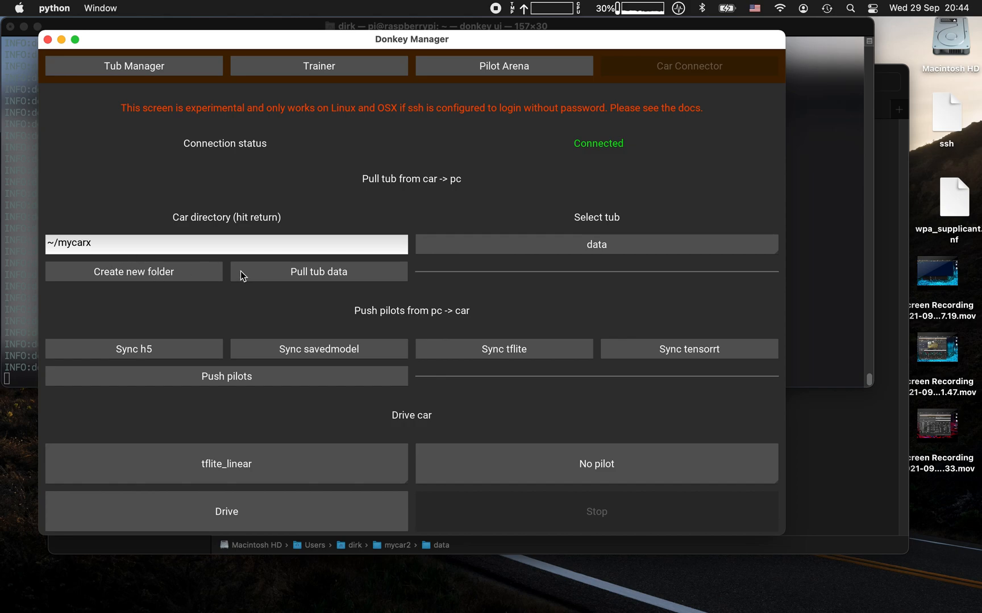
click(326, 281)
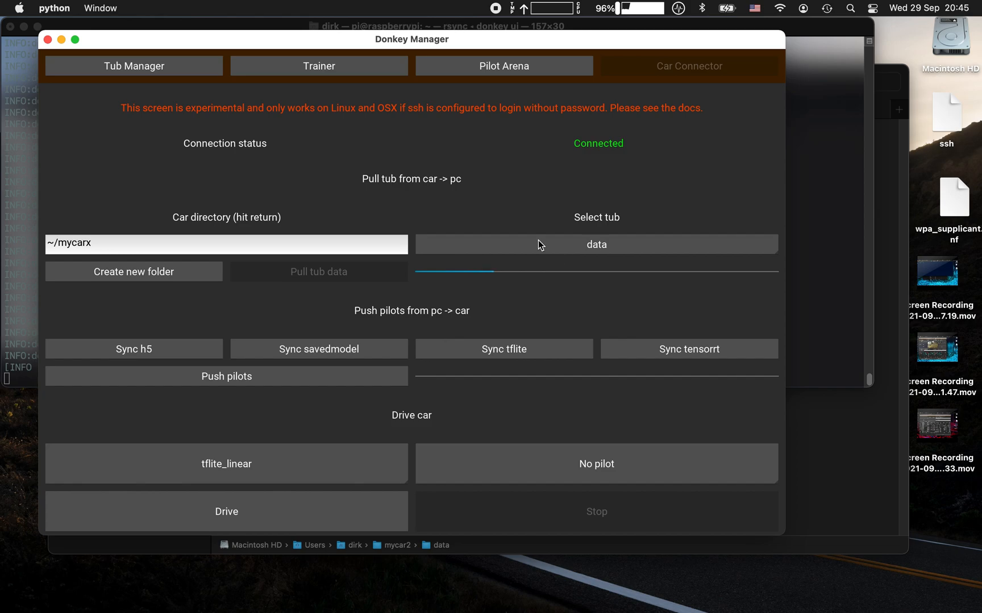
Switch to Finder and examine the catalog files in the data folder of mycar2 through to the end of the list.
key(super+Tab)
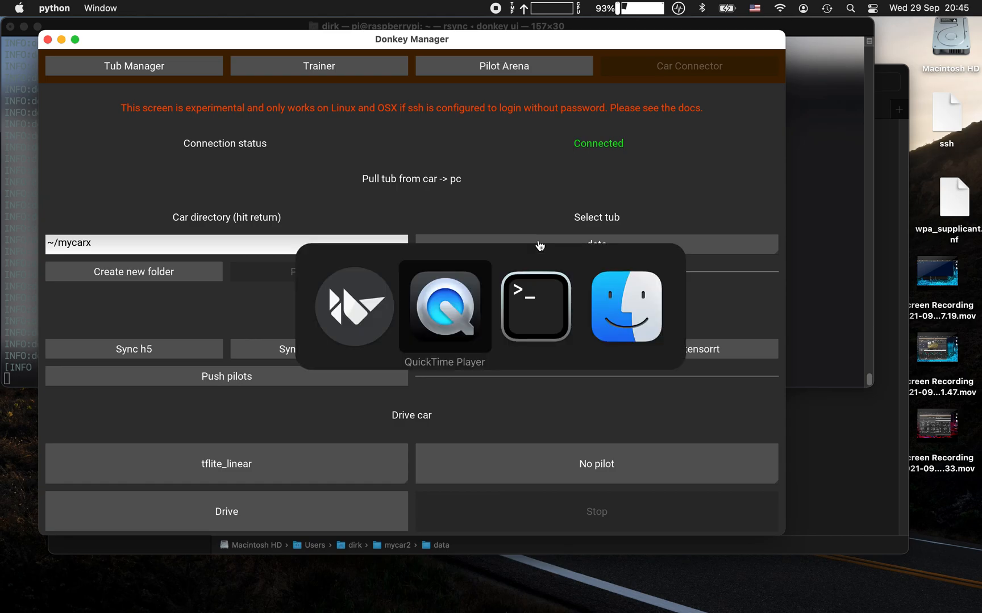
key(super+Tab)
key(super+Tab)
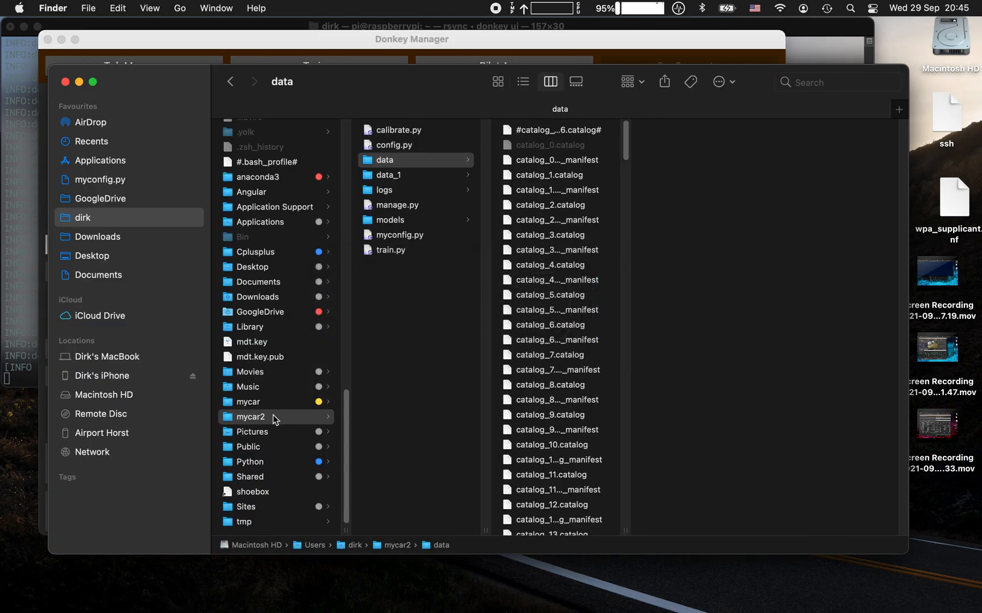
click(290, 417)
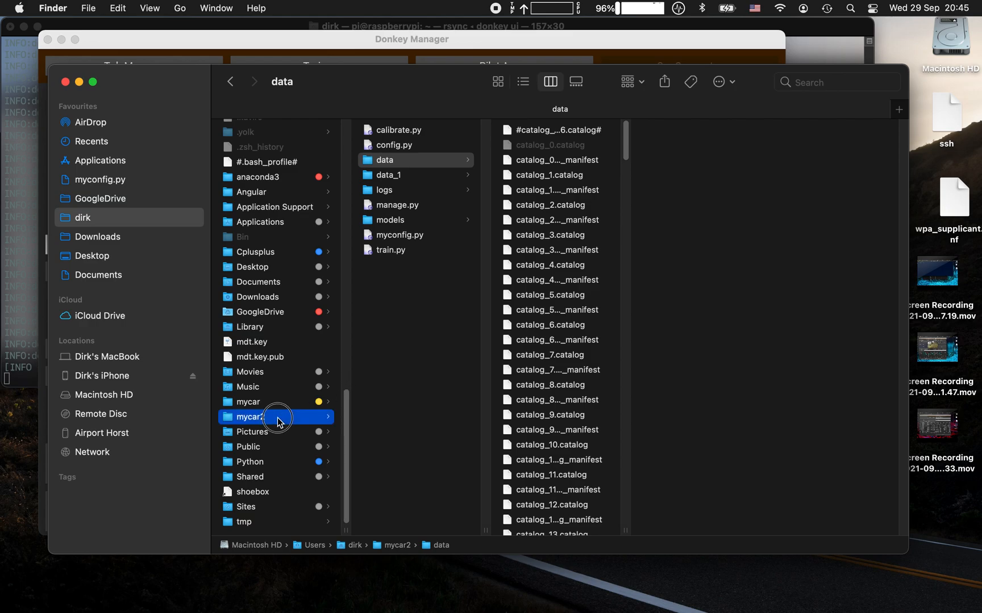
click(400, 163)
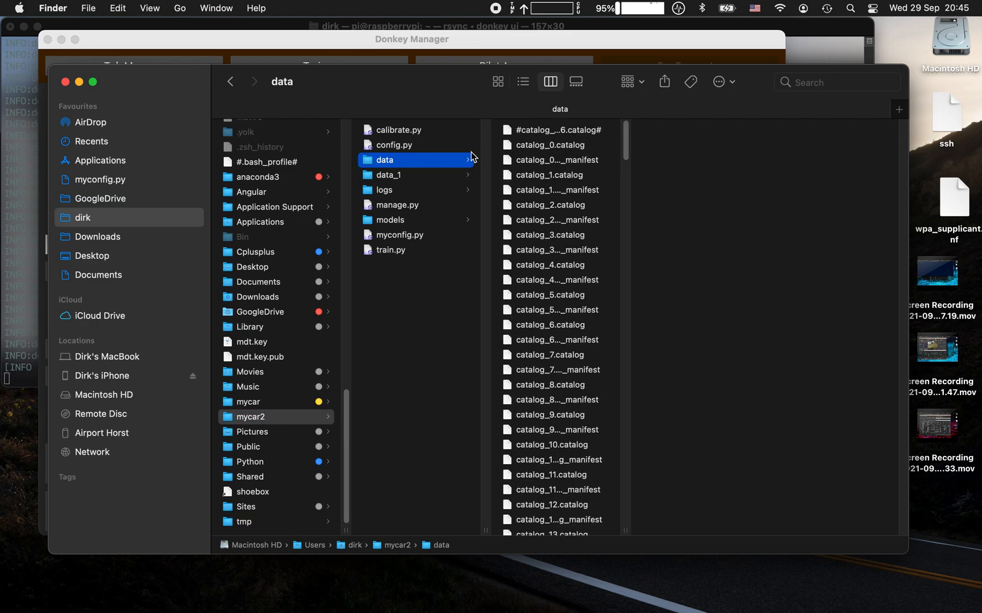
scroll(562, 322, down, 2)
scroll(563, 322, down, 15)
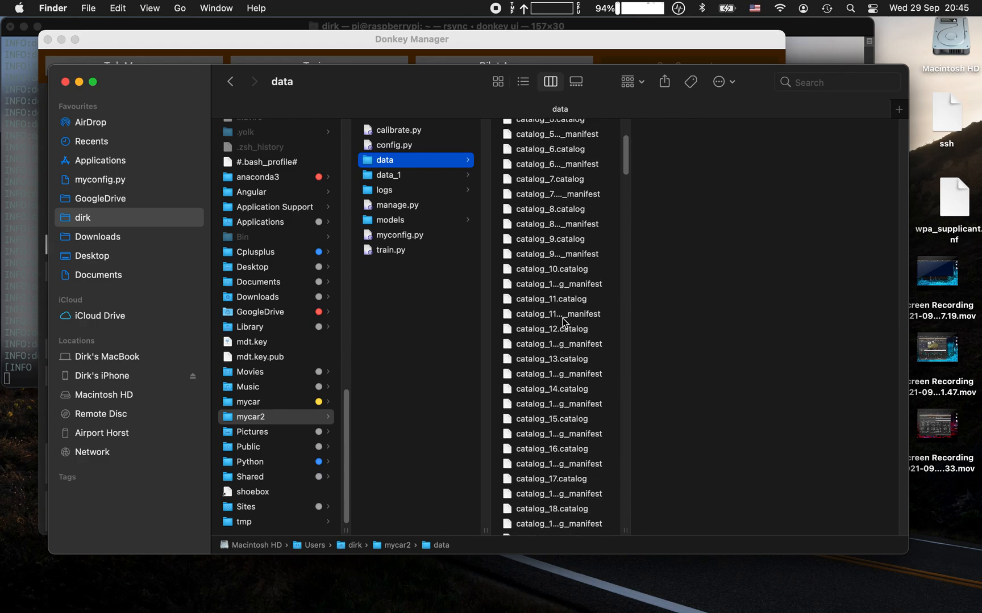
scroll(564, 323, down, 20)
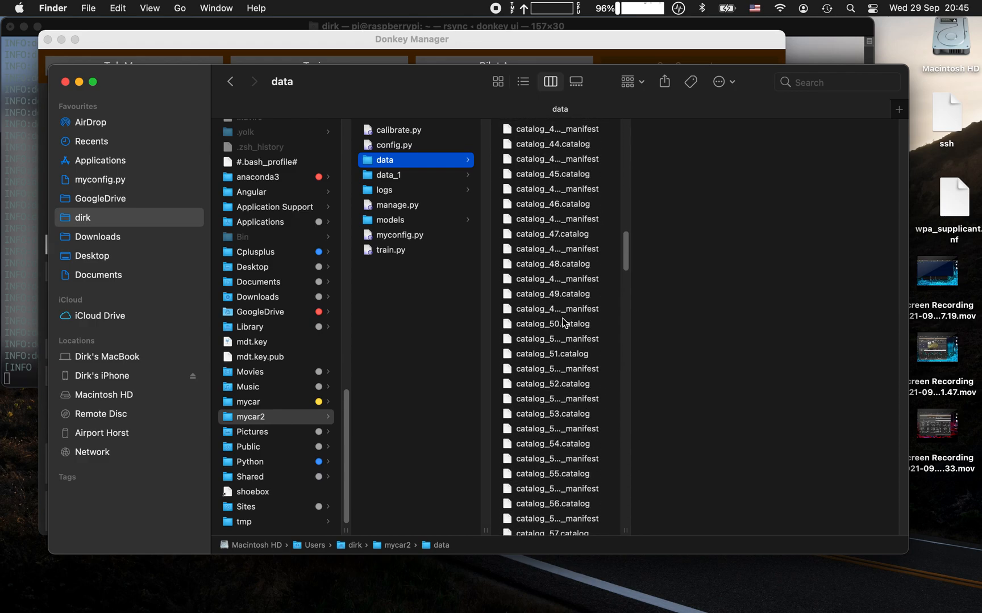
scroll(564, 323, down, 20)
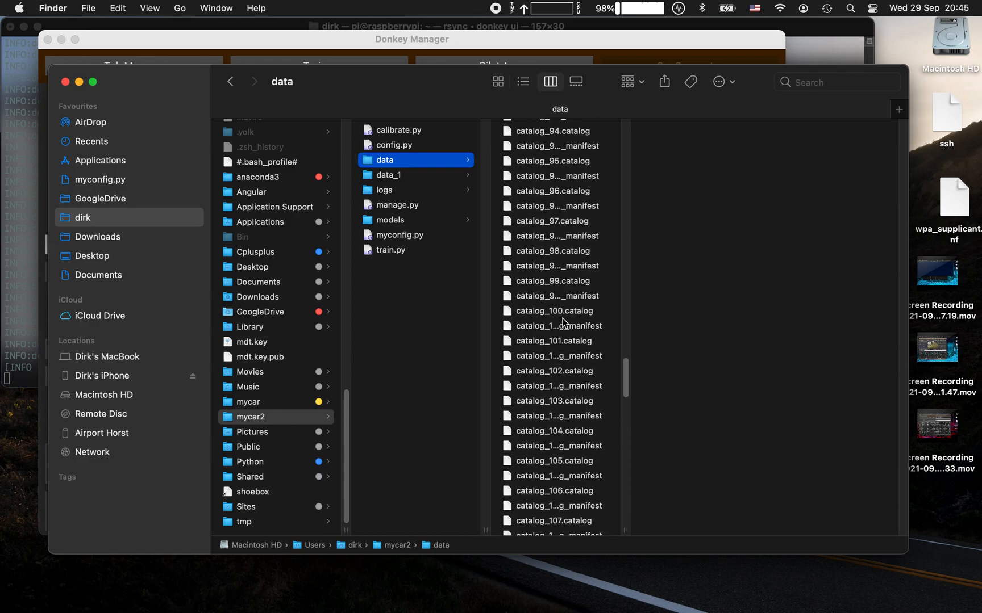
scroll(564, 323, down, 3)
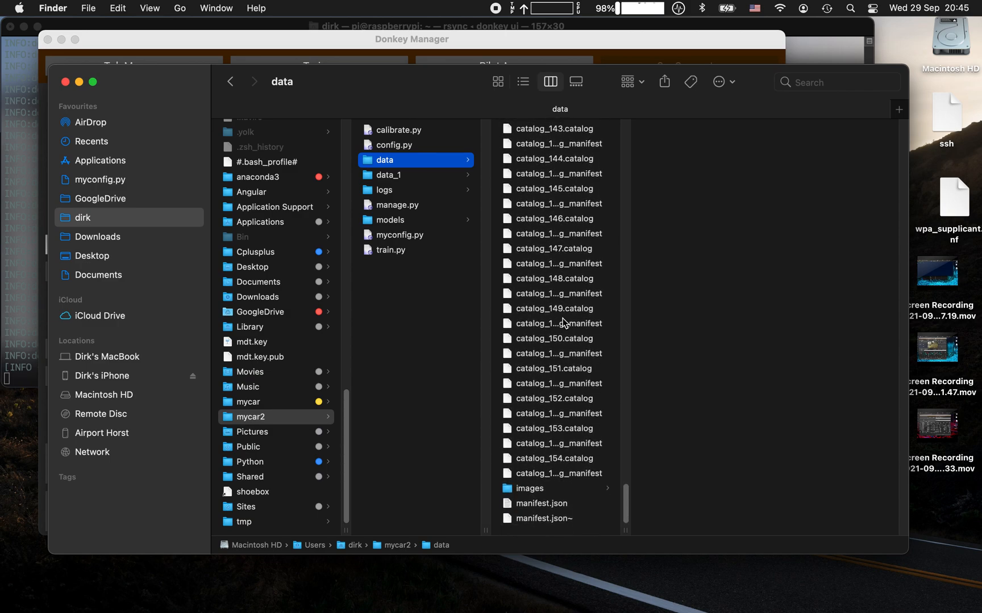
Return to the start of the catalog list, switch to Donkey Manager and push the pilots to the car in tflite format.
scroll(564, 322, up, 20)
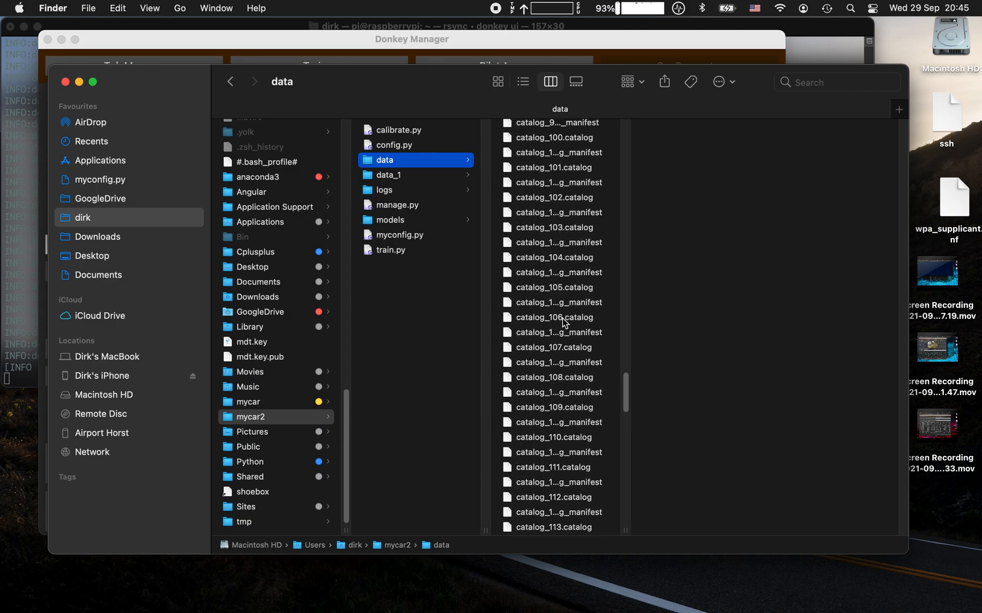
scroll(564, 323, up, 12)
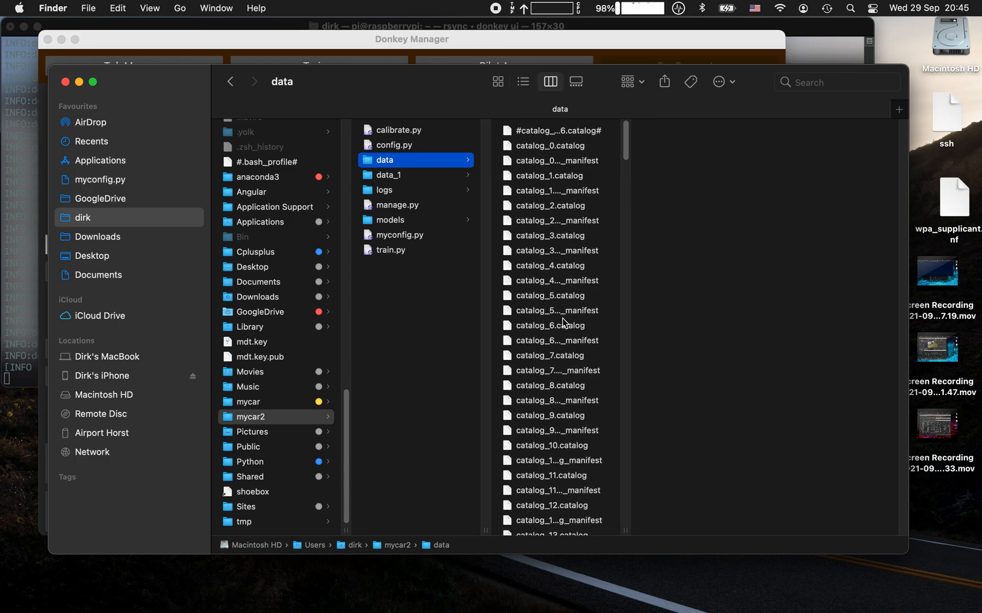
key(super+Tab)
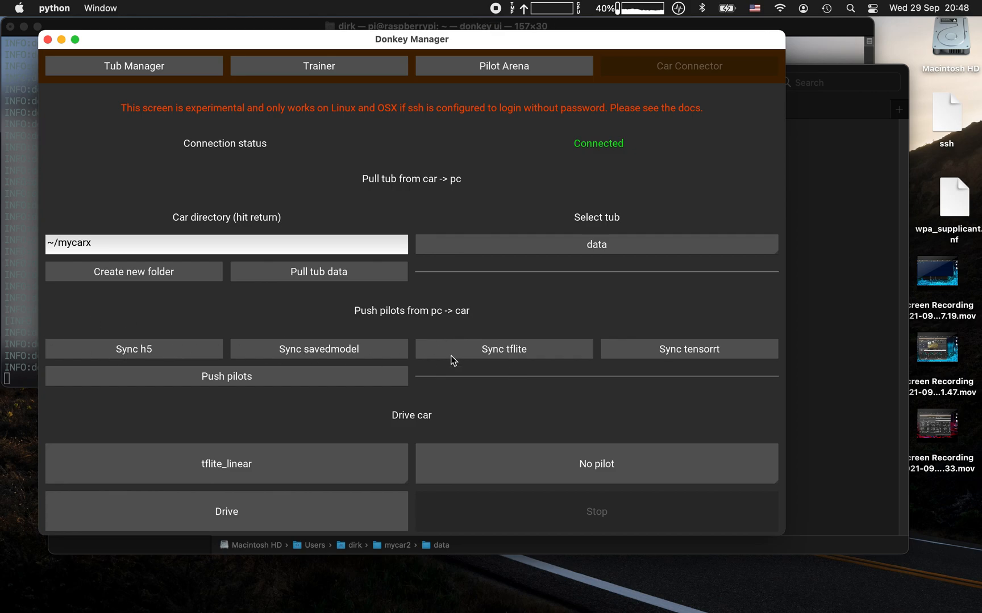
click(514, 350)
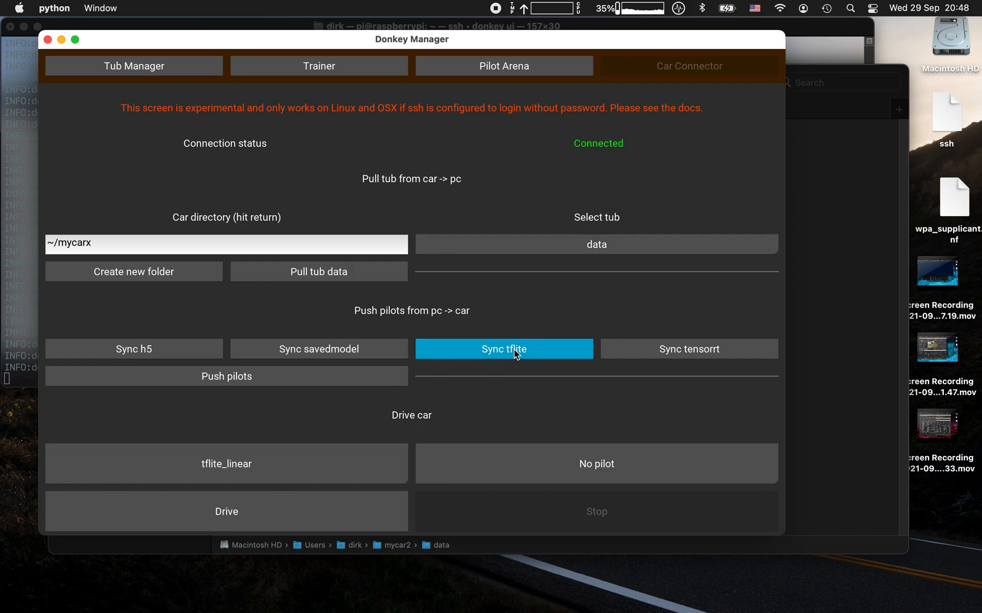
click(208, 379)
Examine the list of trained pilots in the Trainer and go back to the Car Connector.
click(324, 65)
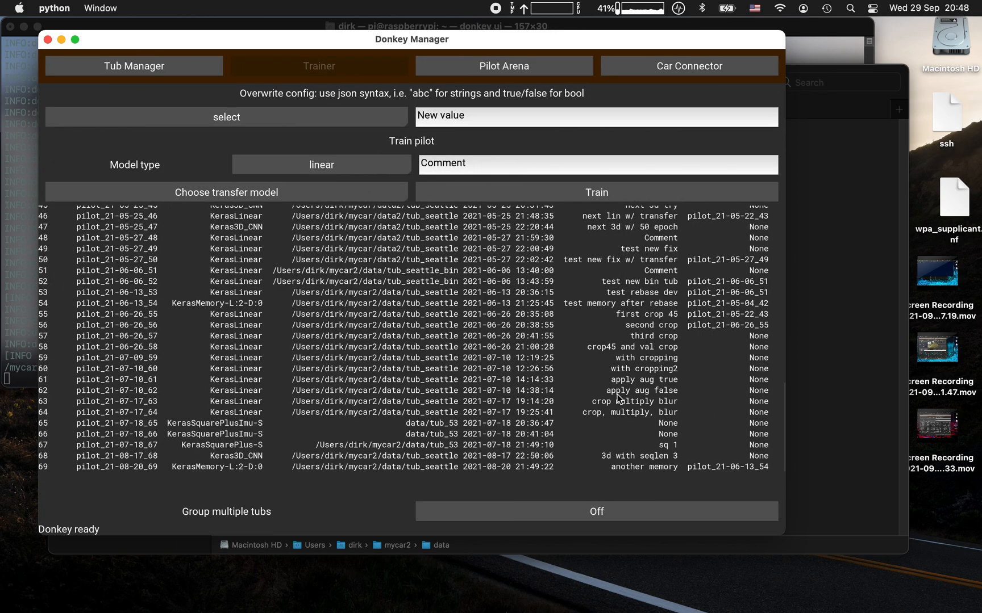
click(679, 72)
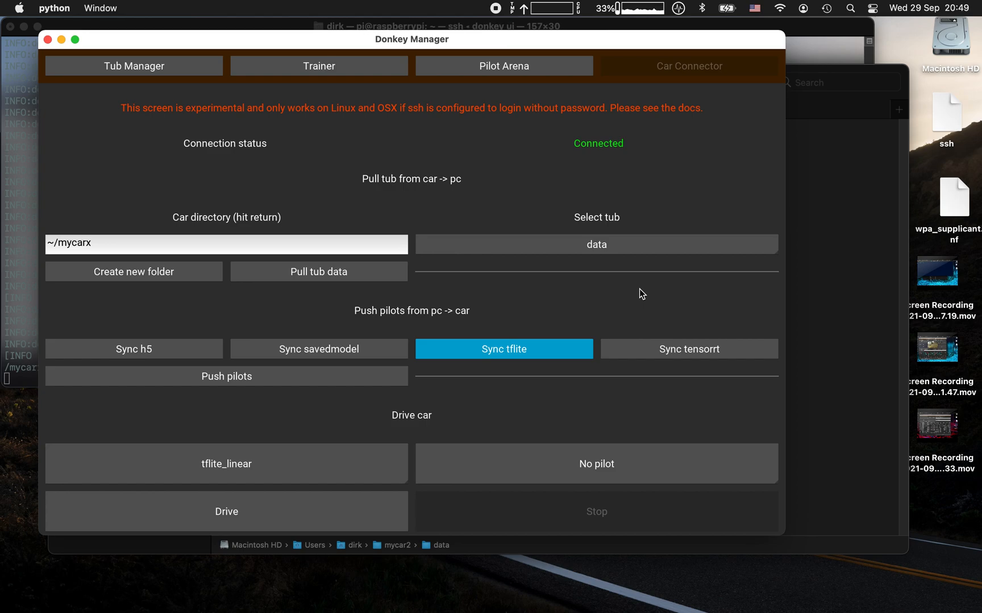
click(340, 73)
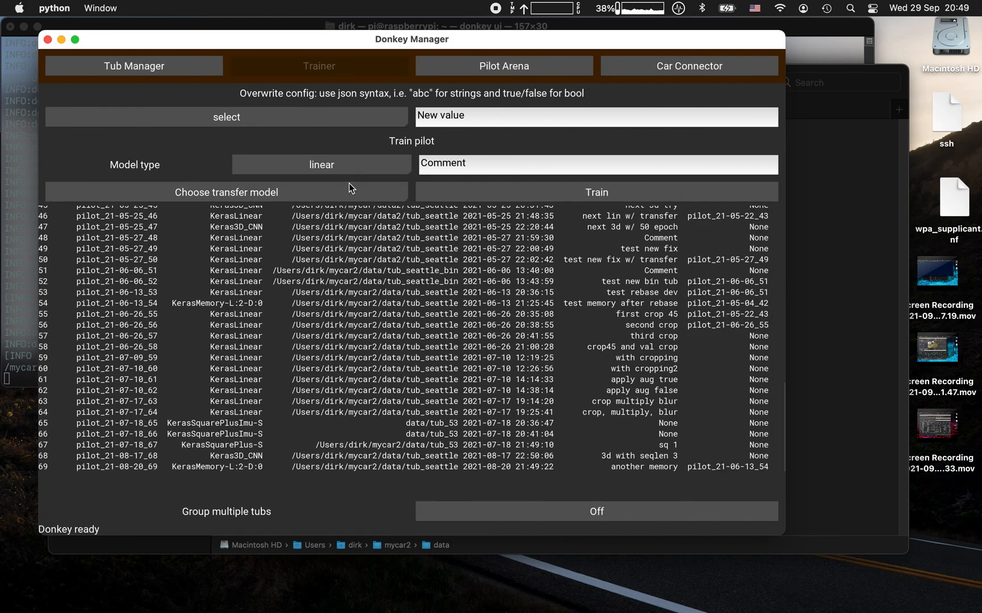
click(682, 75)
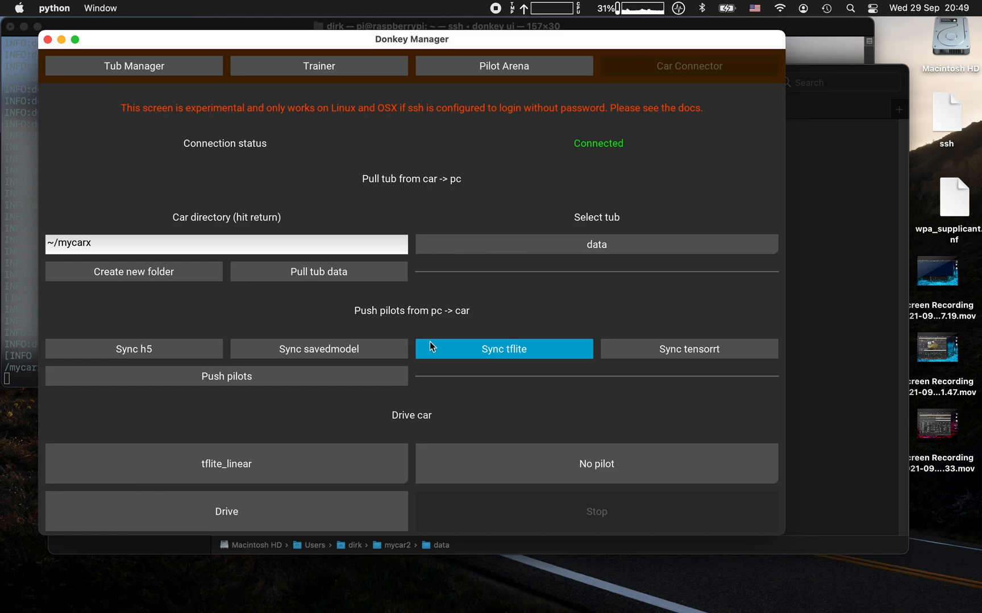
Turn off tflite syncing, and start and stop driving the car with model type tflite_linear and no pilot.
click(450, 342)
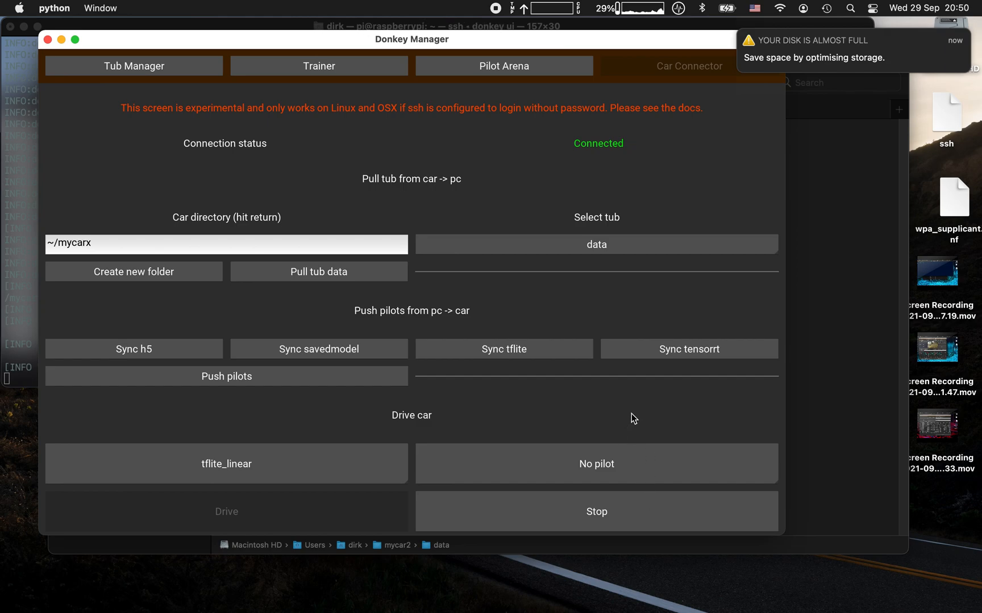
click(503, 521)
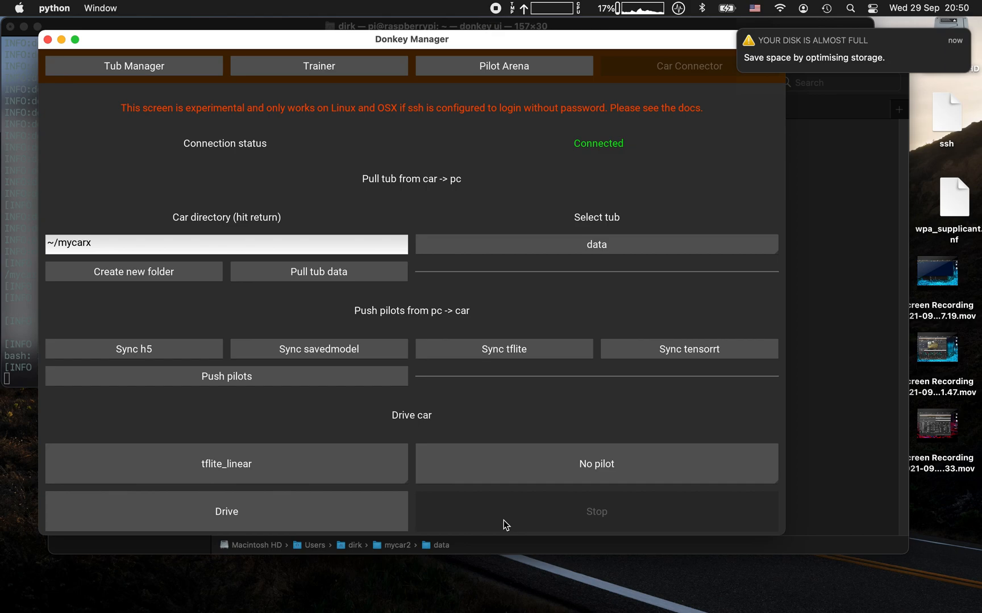
Examine the available model types and the tflite pilots offered for driving the car, keeping tflite_linear and No pilot.
click(262, 472)
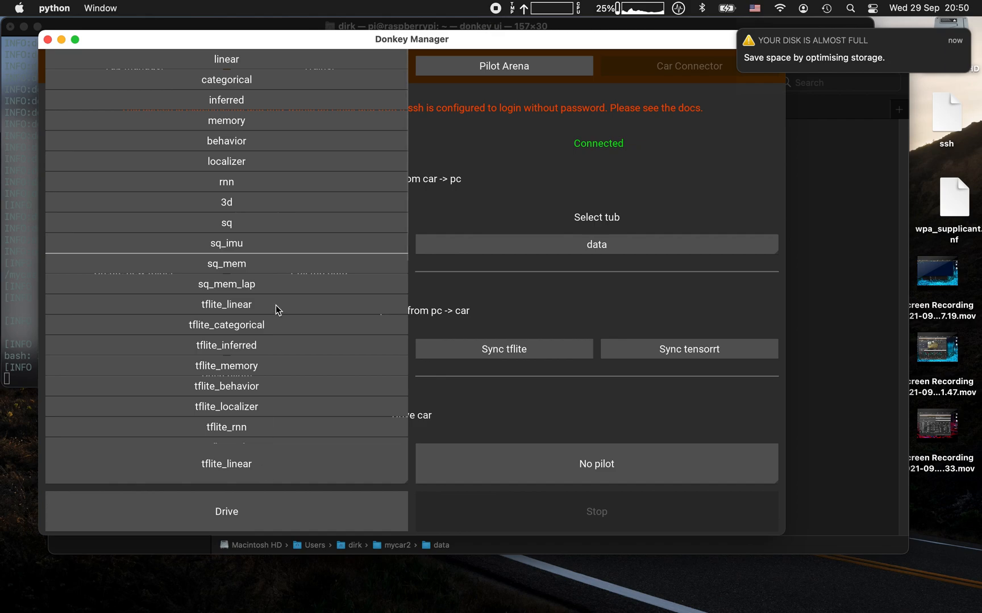
click(520, 418)
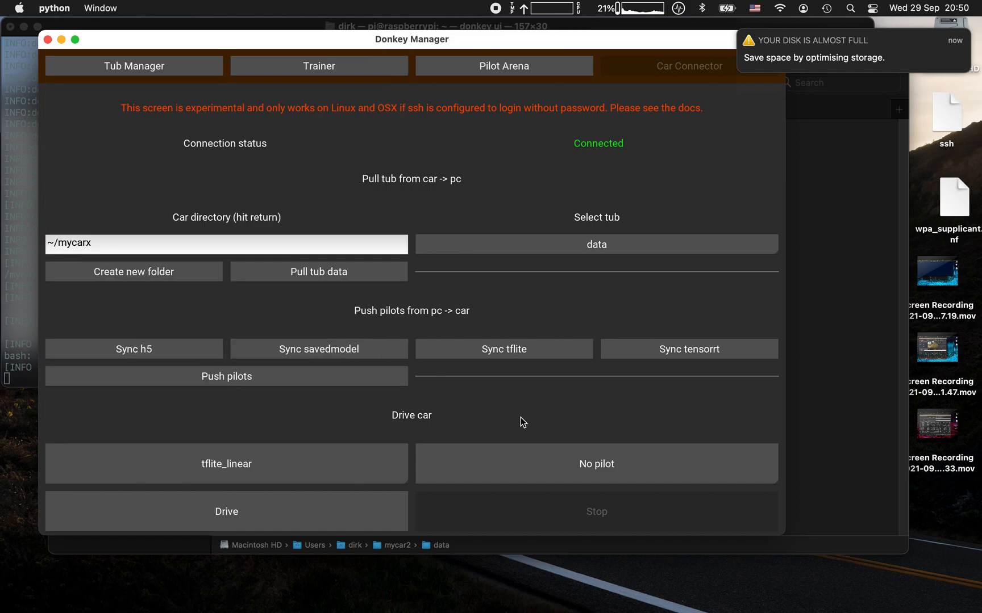
click(510, 463)
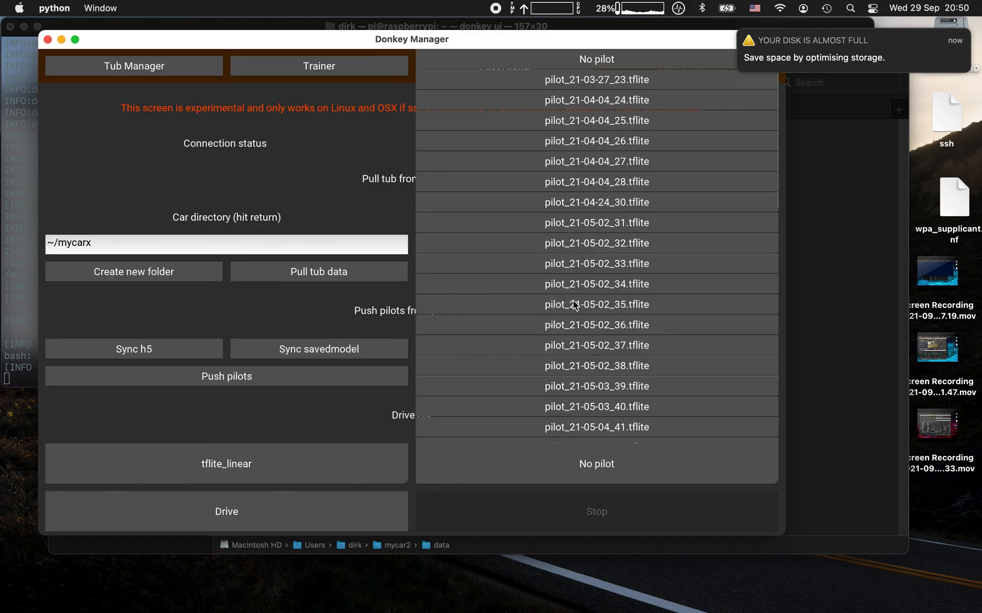
scroll(573, 301, down, 15)
scroll(574, 304, down, 5)
scroll(574, 304, up, 10)
scroll(574, 305, up, 10)
click(321, 405)
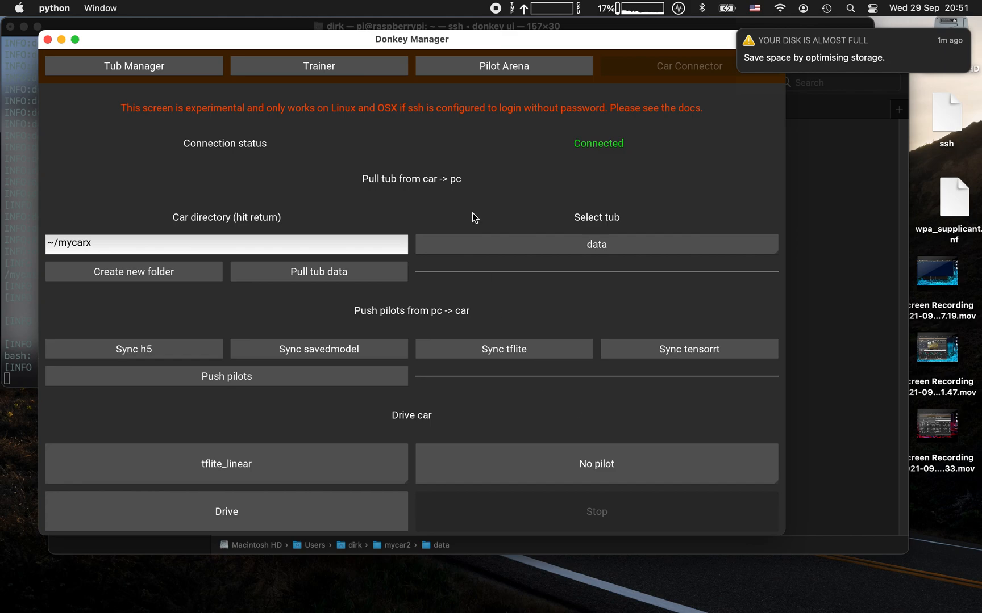
click(528, 166)
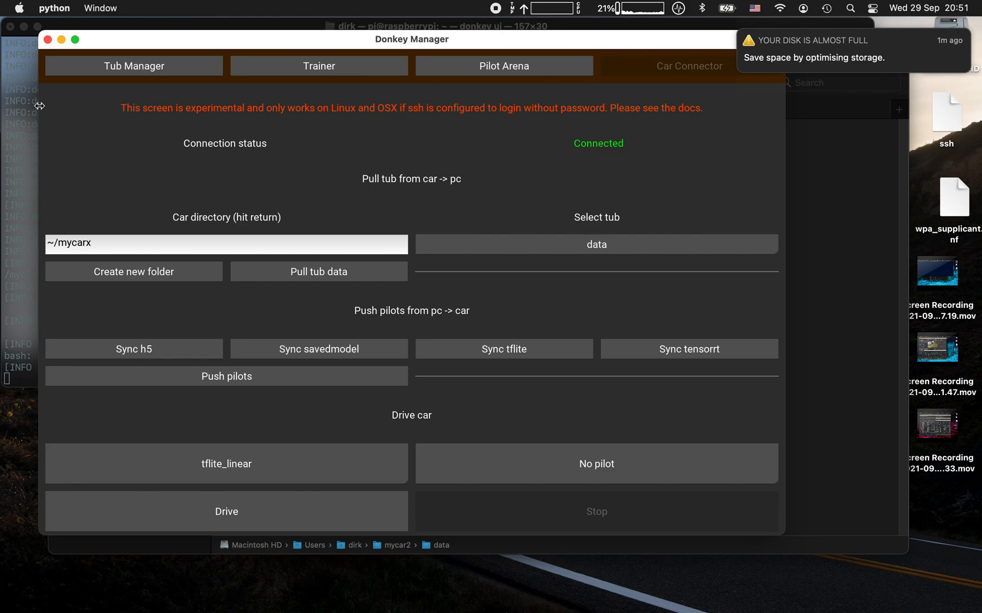
Close Donkey Manager and relaunch it from the Terminal with the command donkey ui.
click(48, 40)
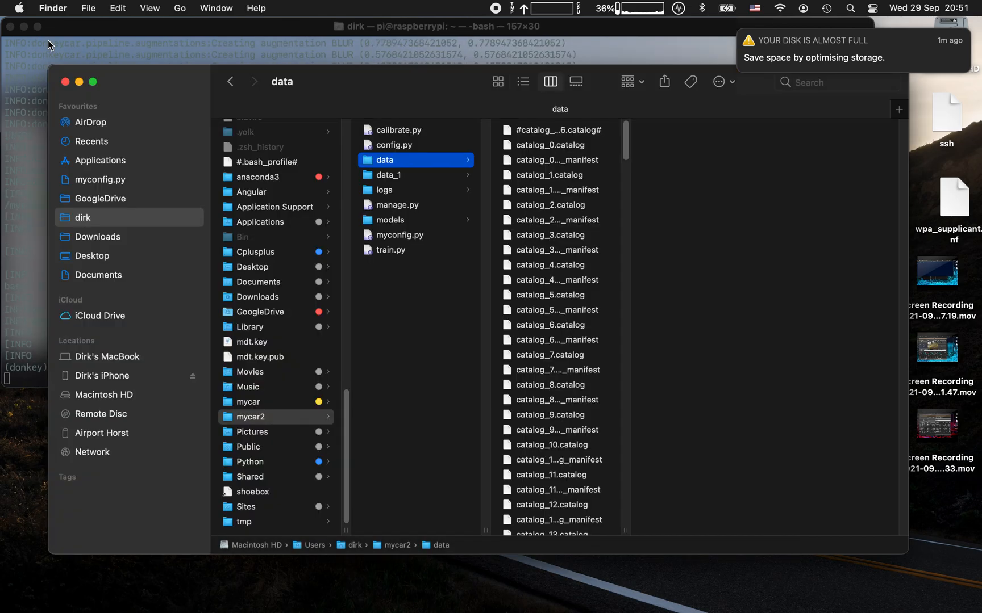
click(21, 146)
text(donkey ui)
key(Return)
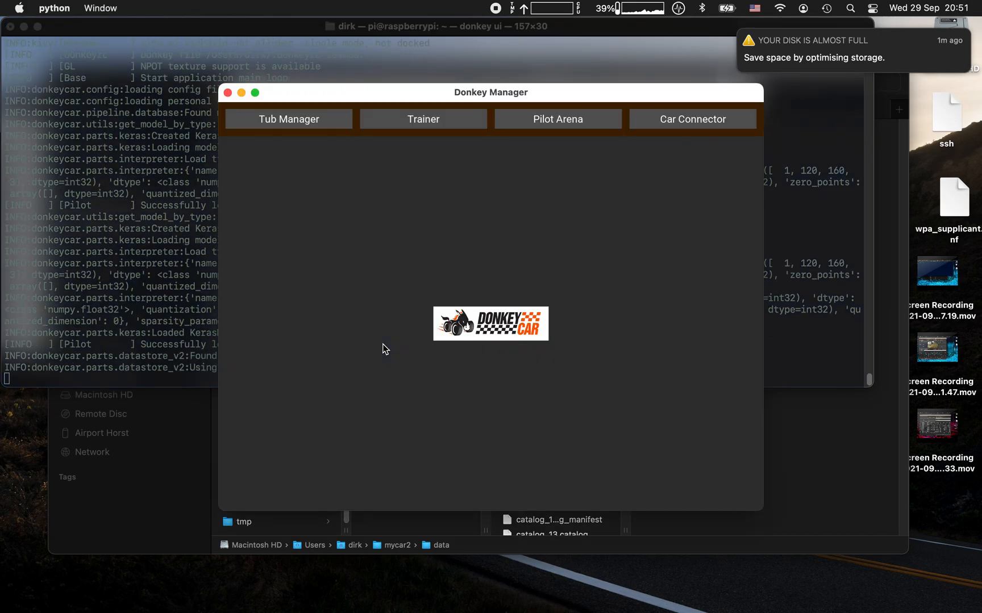
Reposition the Donkey Manager window, open the Tub Manager, and check the startup log in the Terminal before returning.
drag(413, 98, 277, 82)
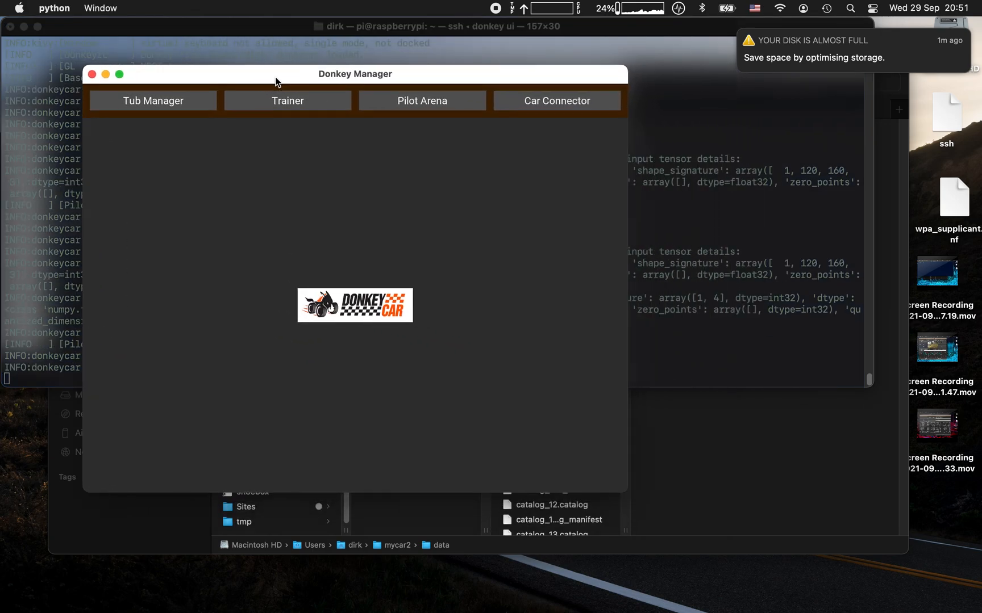
click(169, 100)
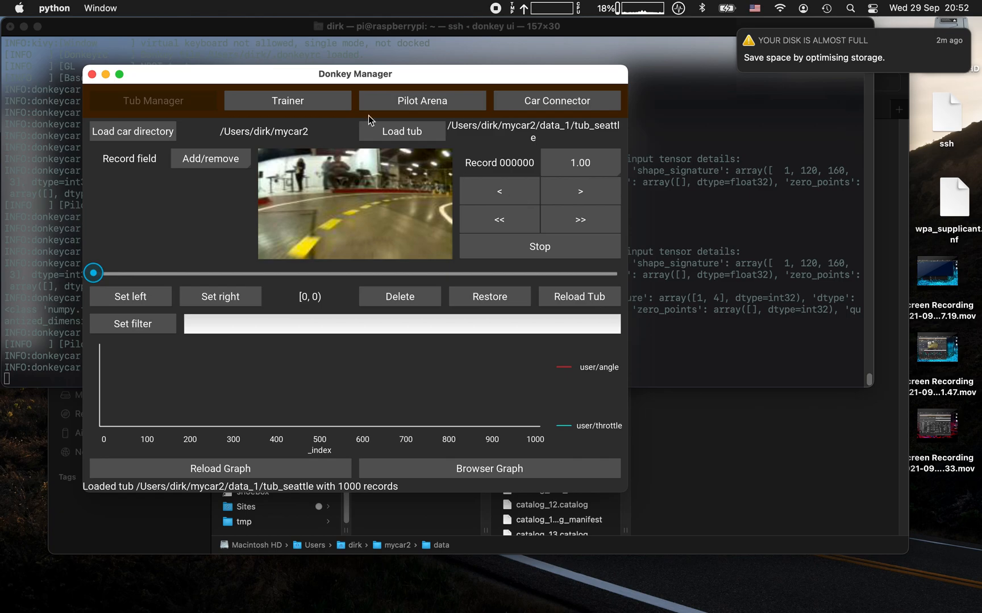
click(317, 32)
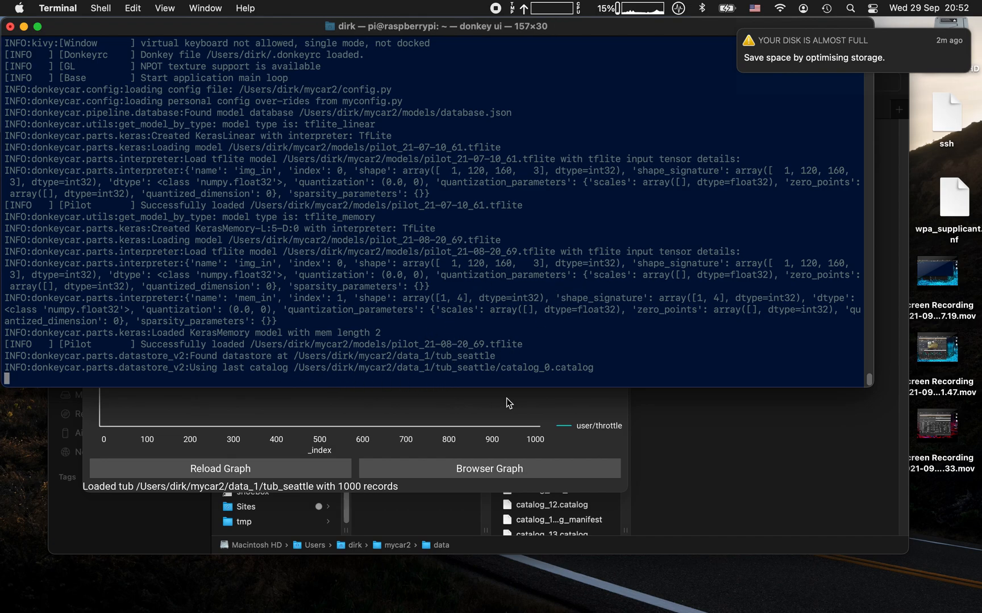
key(super+Tab)
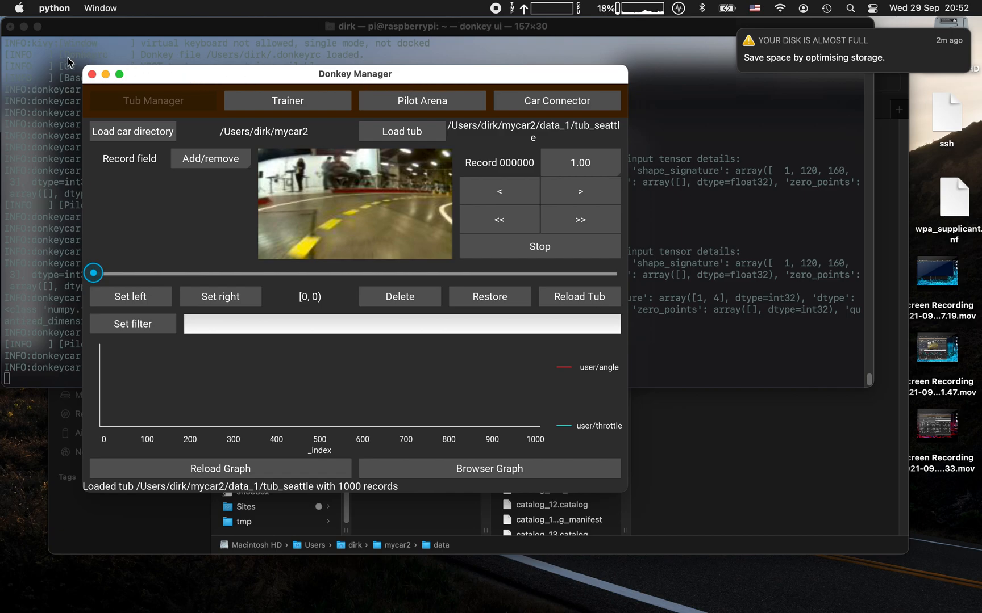
Close Donkey Manager and list the details of its settings file in the Terminal with ll .donkeyrc.
click(92, 80)
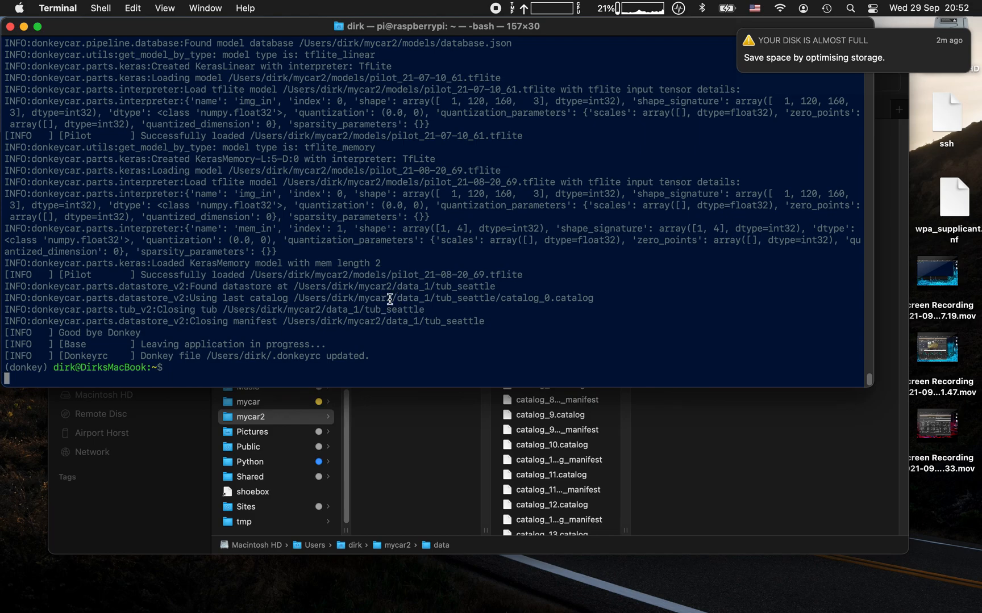
text(ll .donkeyrc)
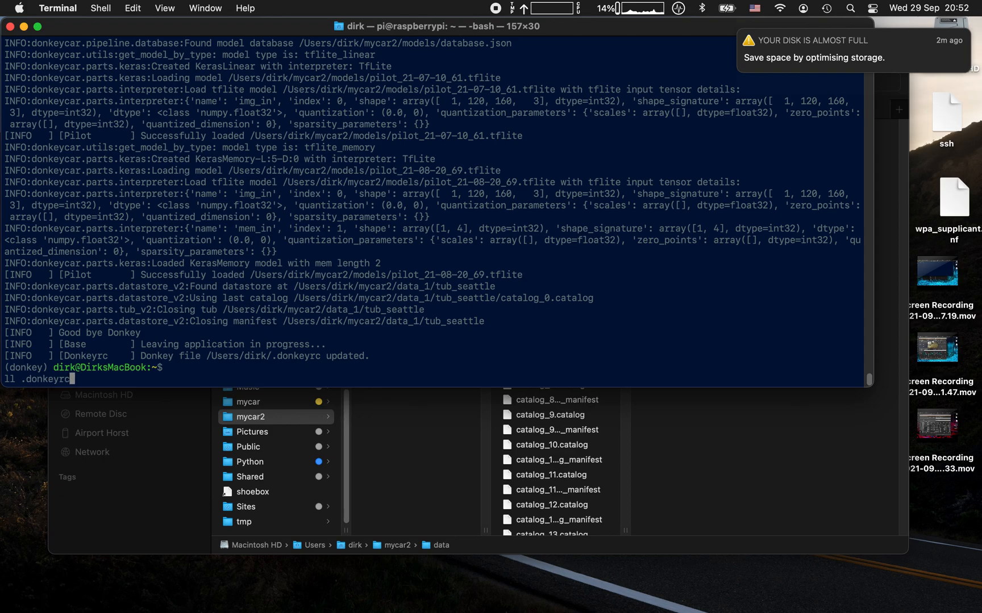
key(Return)
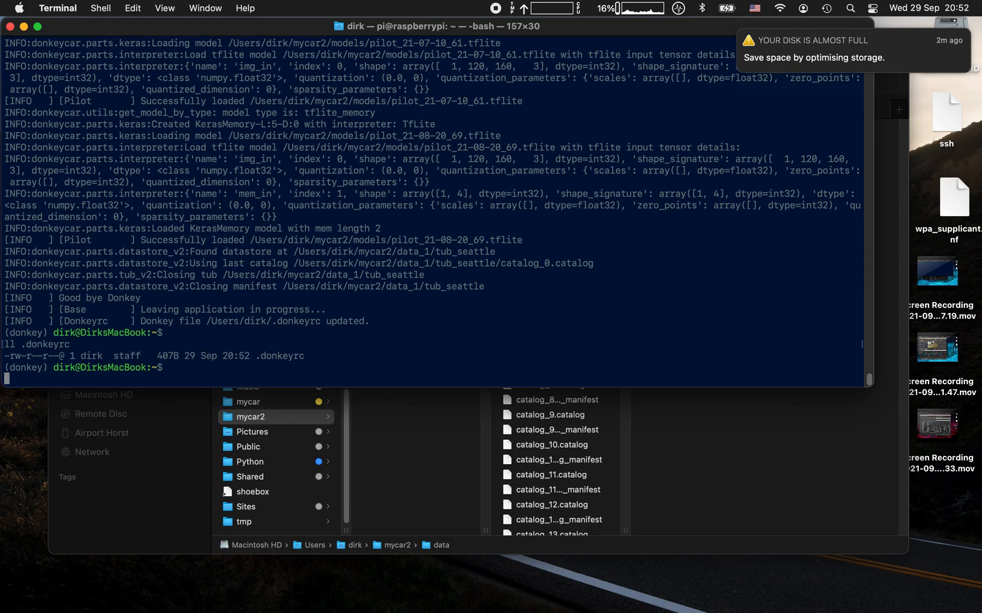